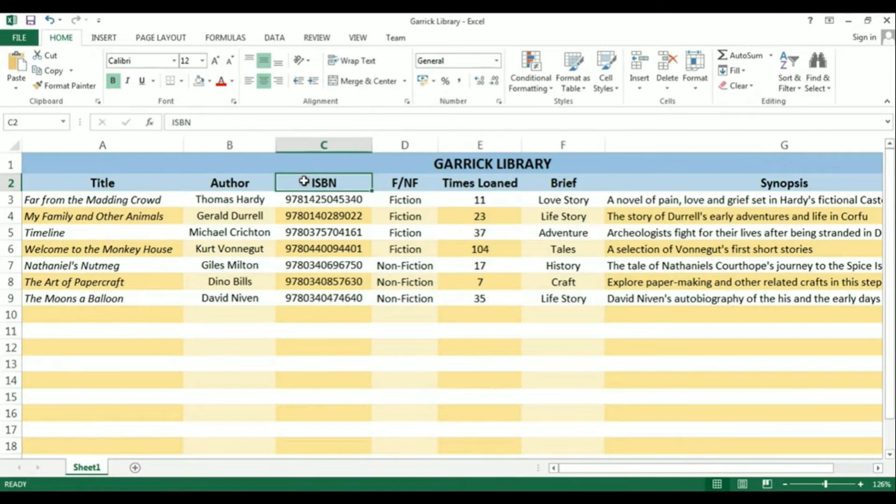
click(413, 184)
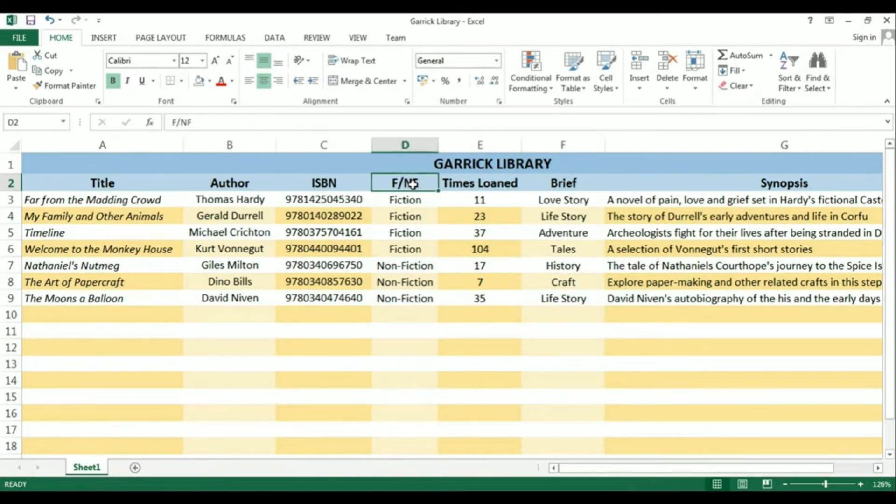
click(482, 184)
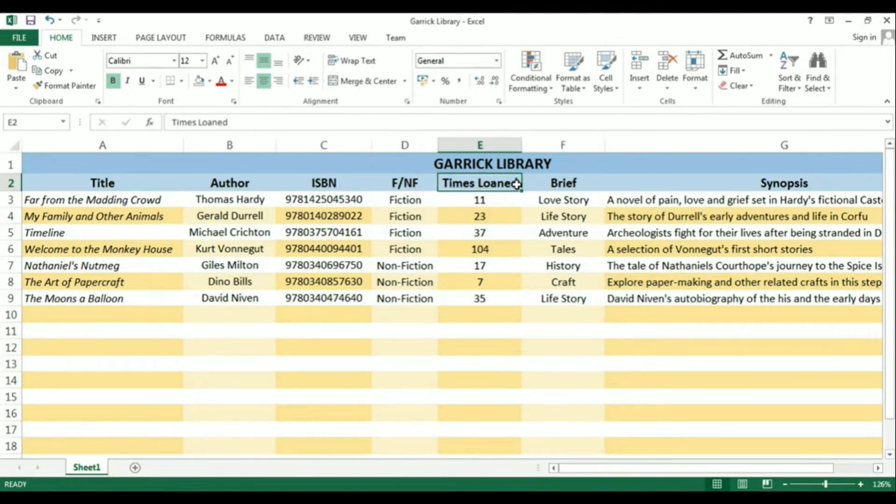
click(557, 182)
click(622, 182)
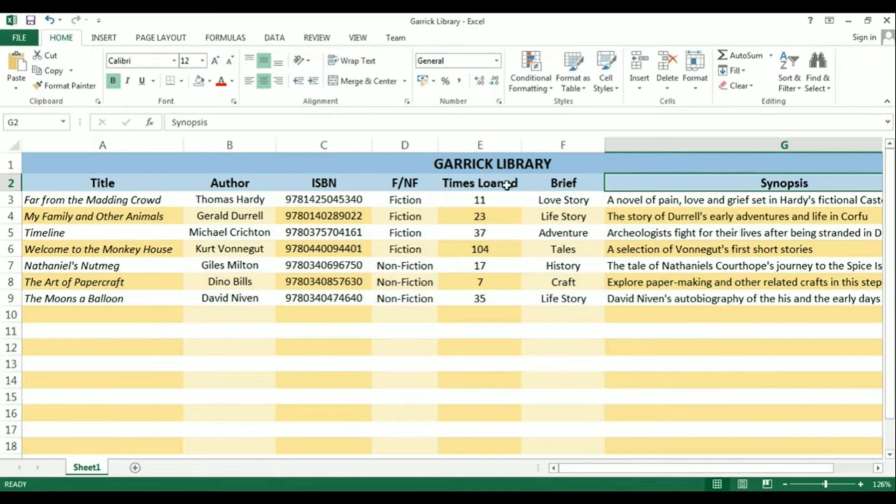
click(528, 182)
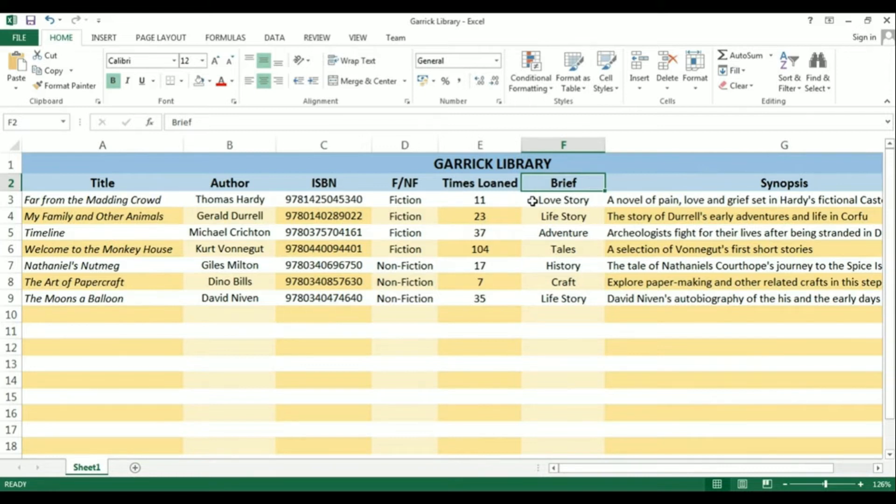
Use the Thesaurus to replace "Love Story" in cell F3 with the synonym "Romance", and close the Thesaurus.
click(532, 201)
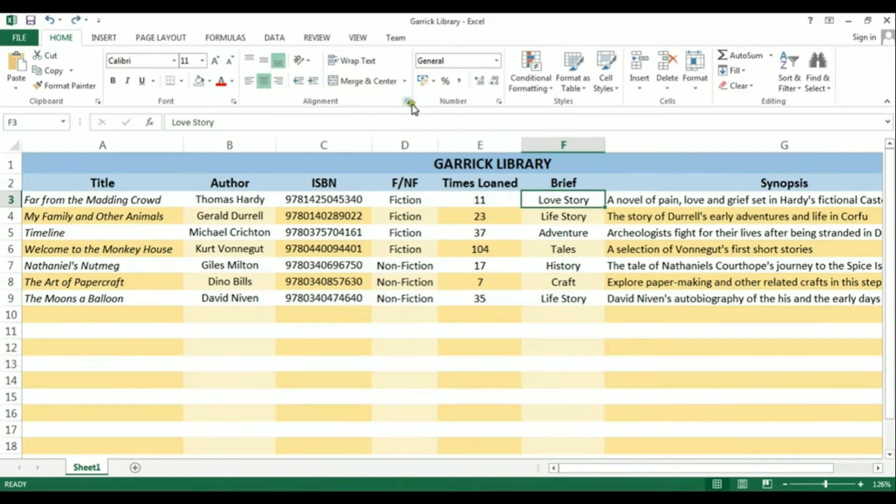
click(321, 39)
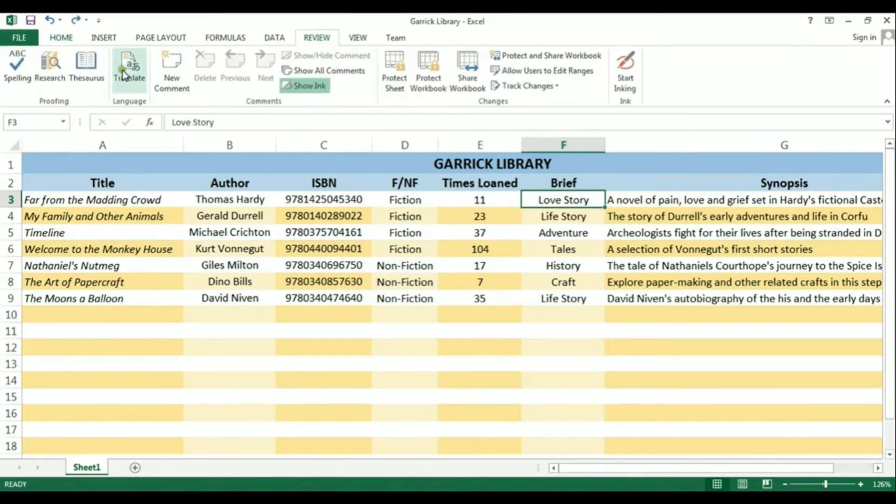
click(90, 66)
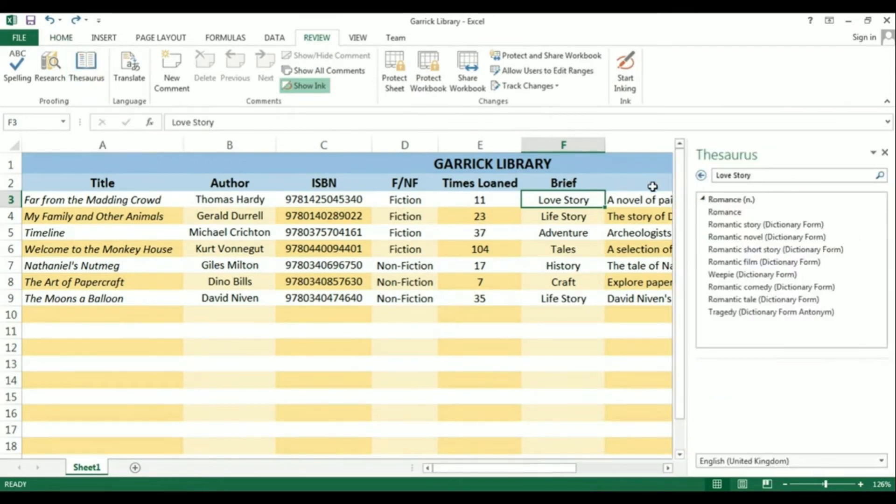
mouse_move(722, 211)
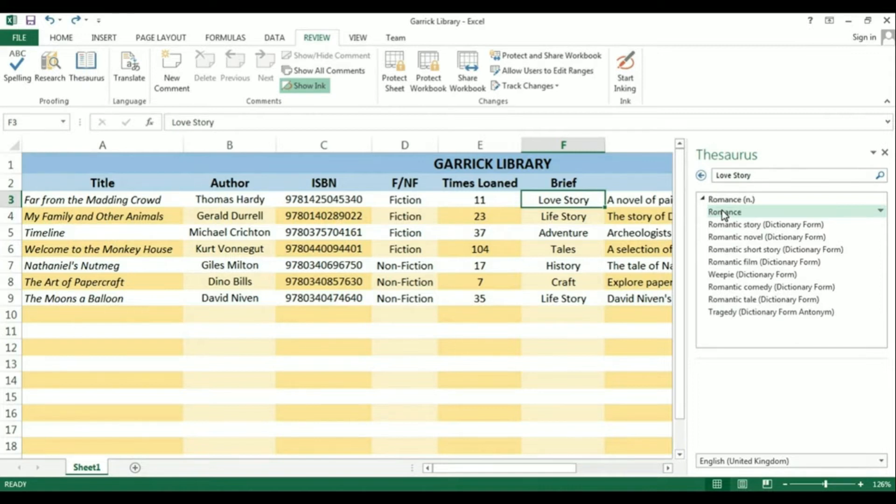
click(881, 212)
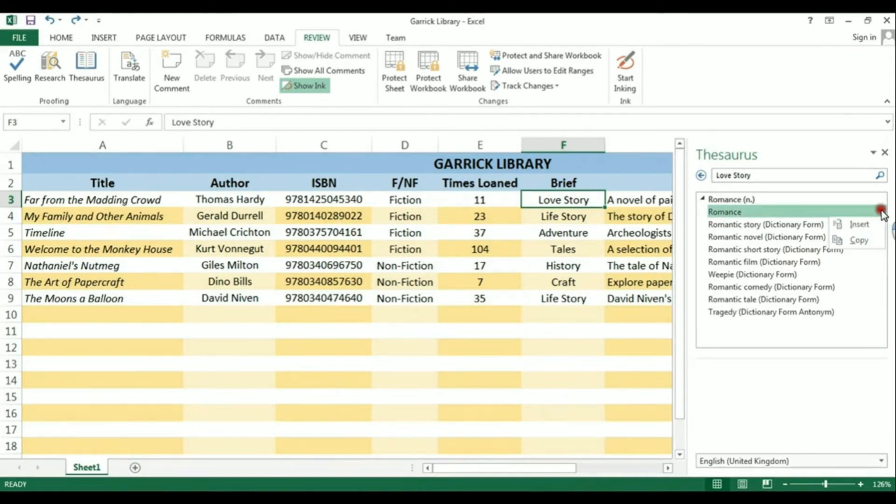
click(861, 226)
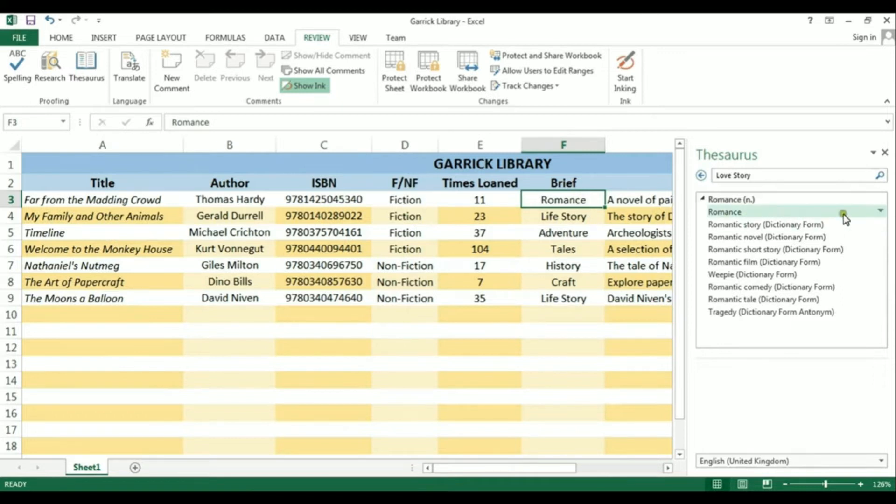
click(880, 213)
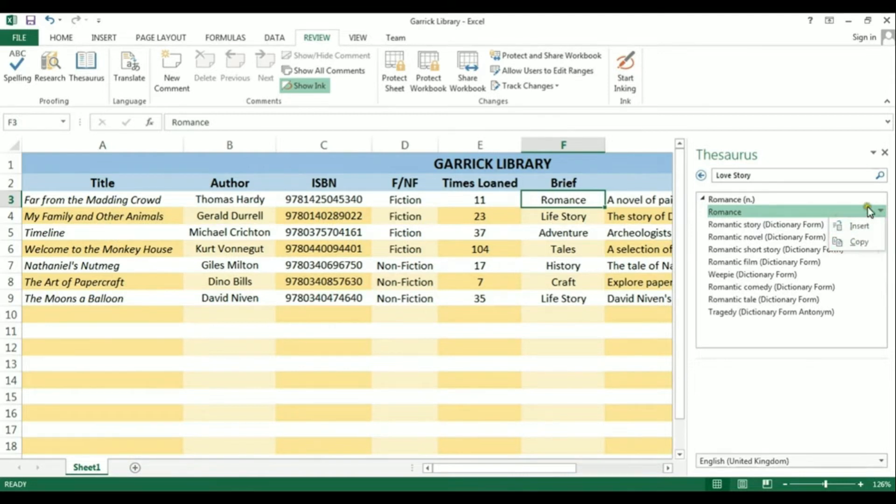
click(881, 210)
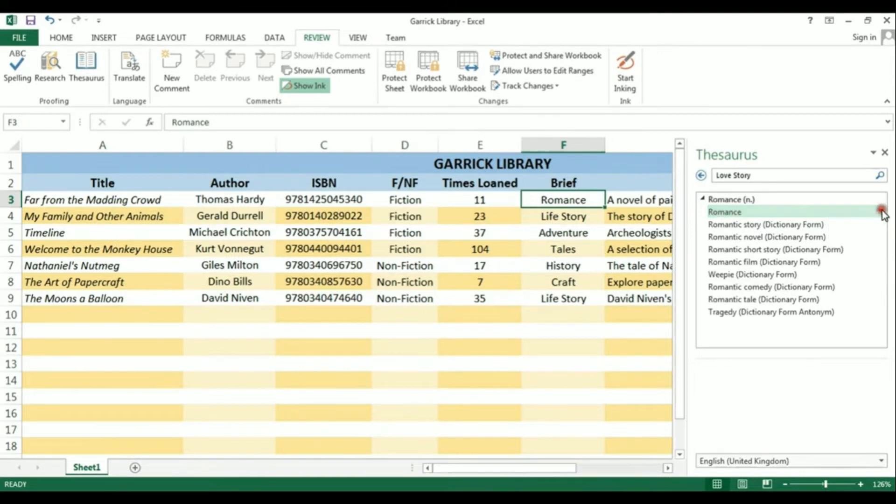
click(884, 152)
Look up "Life Story" from cell F4 in the Thesaurus, follow the synonym "Biography", and replace the cell's text with "Autobiography".
click(529, 215)
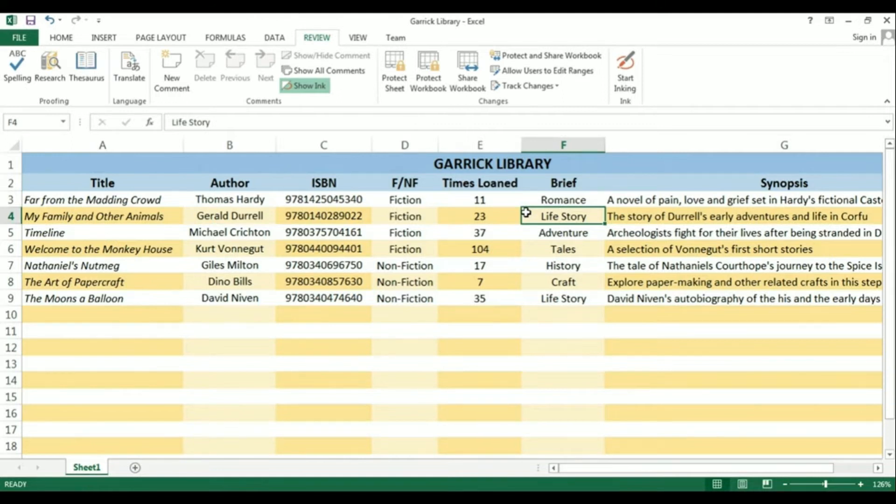
click(97, 70)
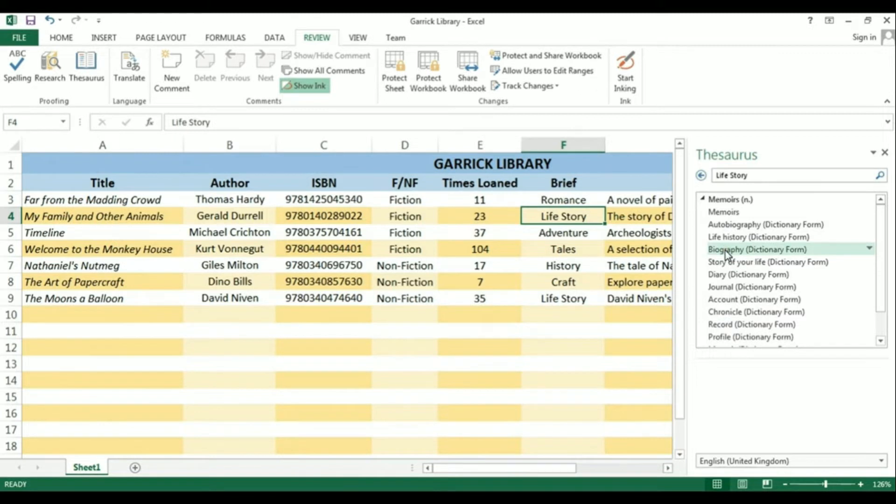
click(869, 247)
click(869, 247)
click(732, 250)
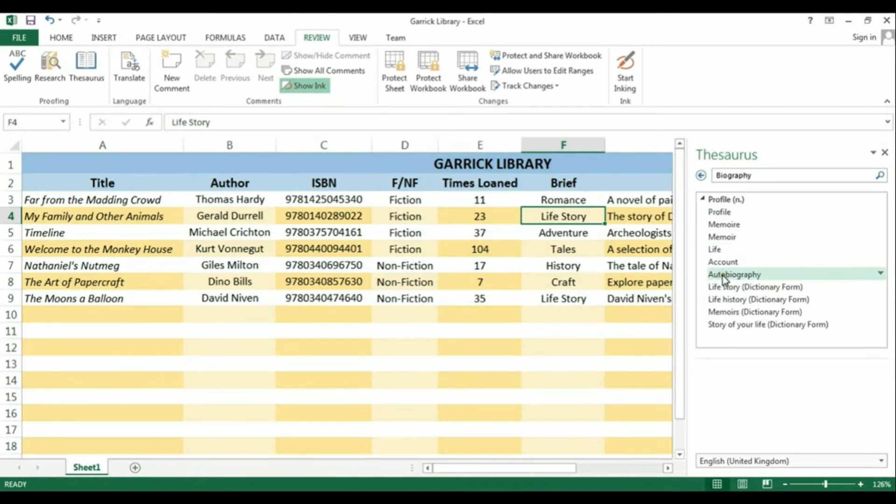
click(882, 276)
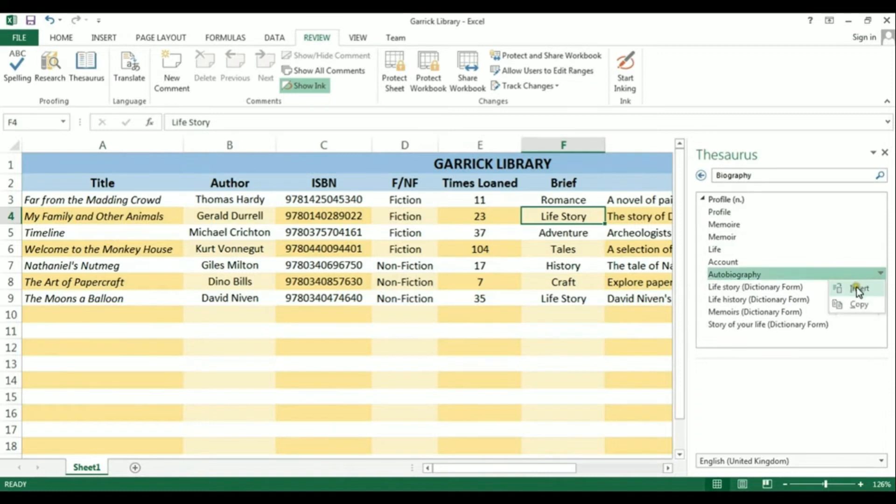
click(856, 288)
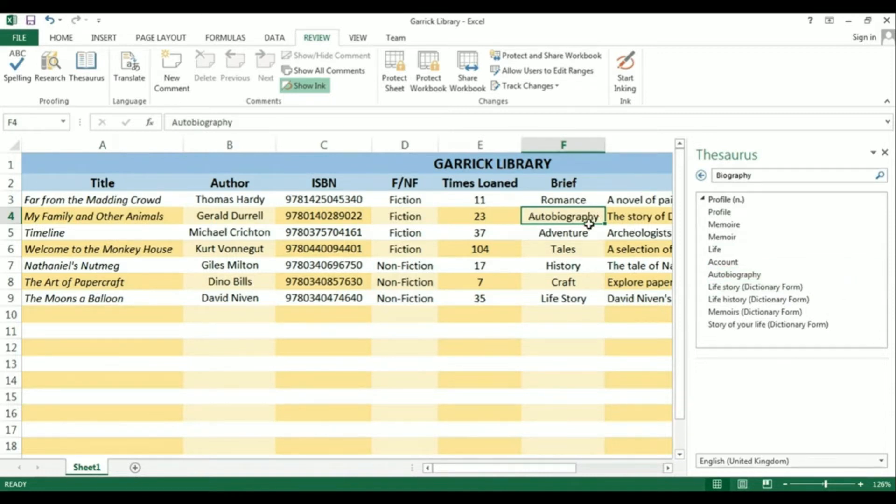
Research the book title "My Family and Other Animals" in cell A4 with Bing and look through the results.
click(76, 161)
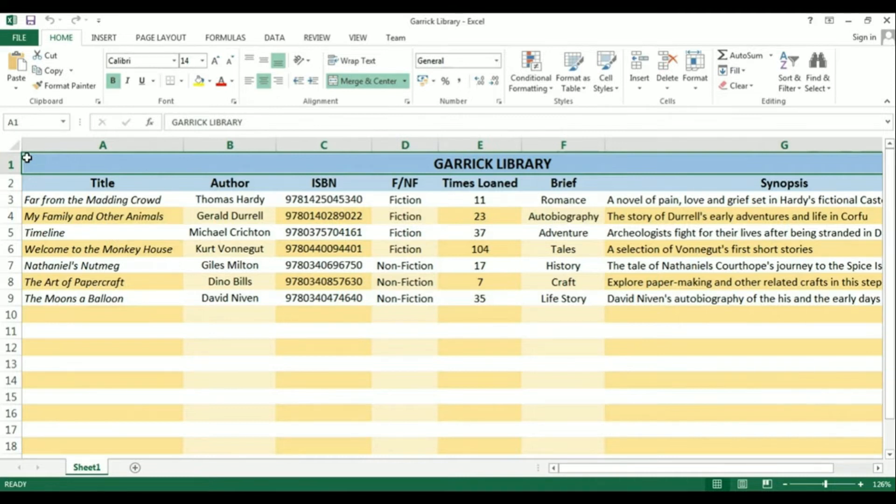
click(45, 216)
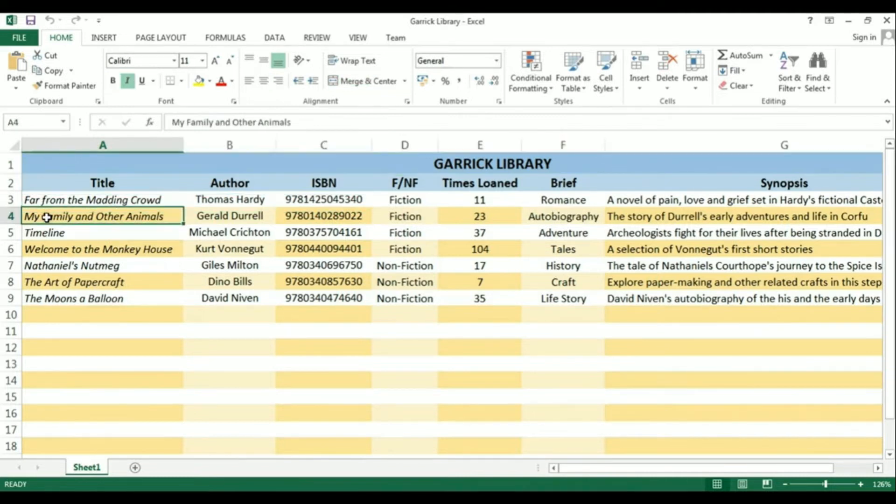
click(312, 39)
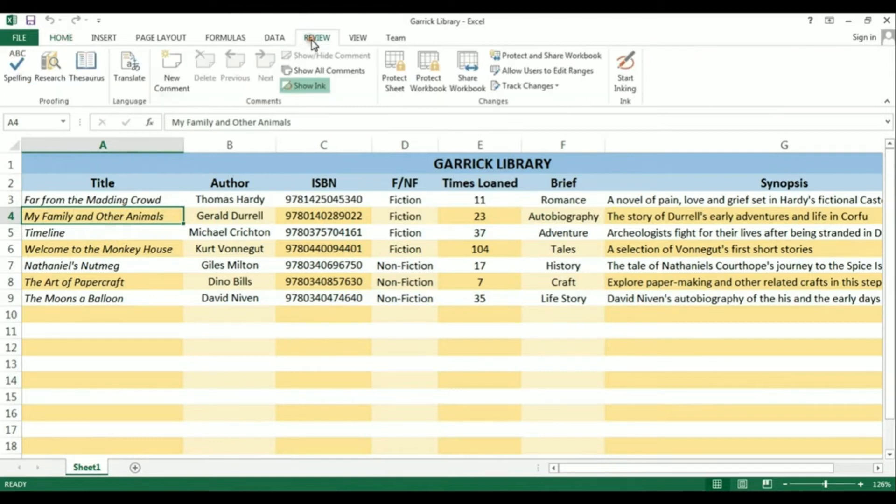
click(54, 77)
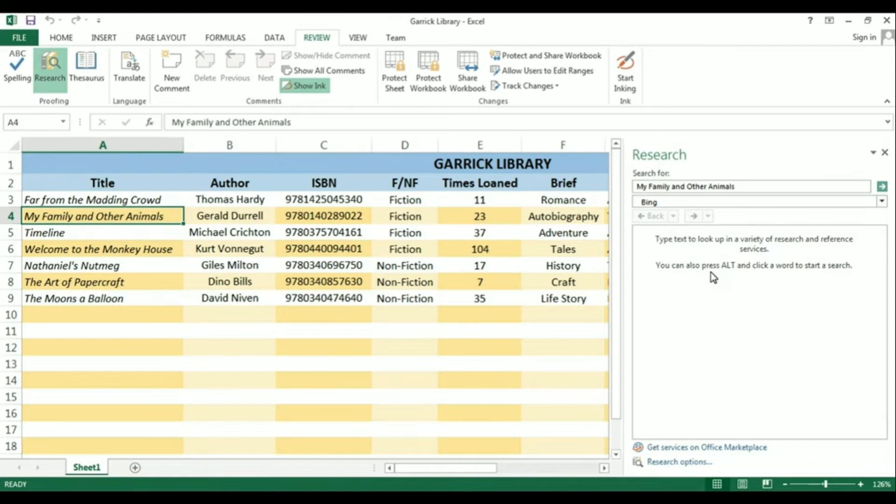
click(882, 202)
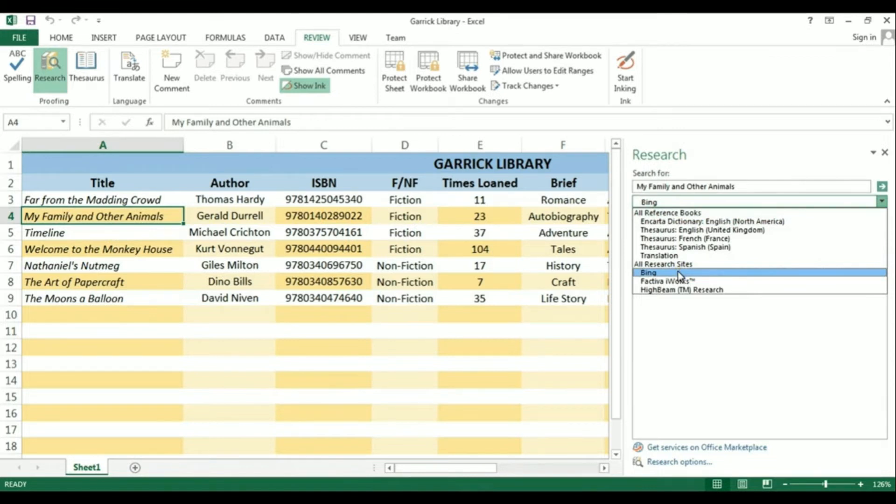
click(882, 188)
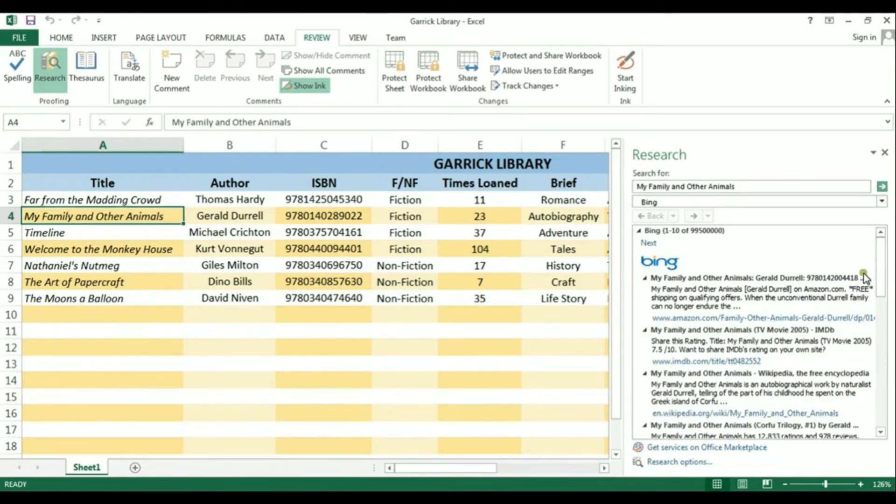
drag(881, 256, 880, 217)
Look up the same title in the Encarta Dictionary: English (North America), Thesaurus: English (United Kingdom) and Translation services.
click(882, 201)
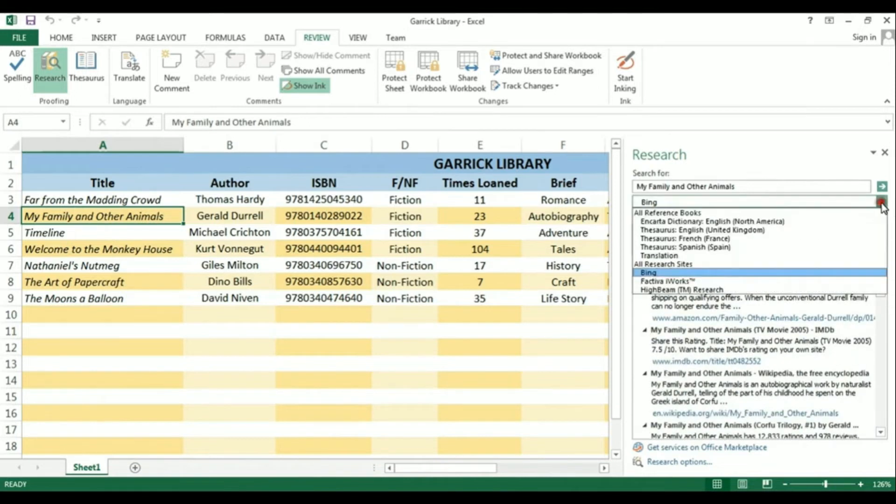
click(677, 222)
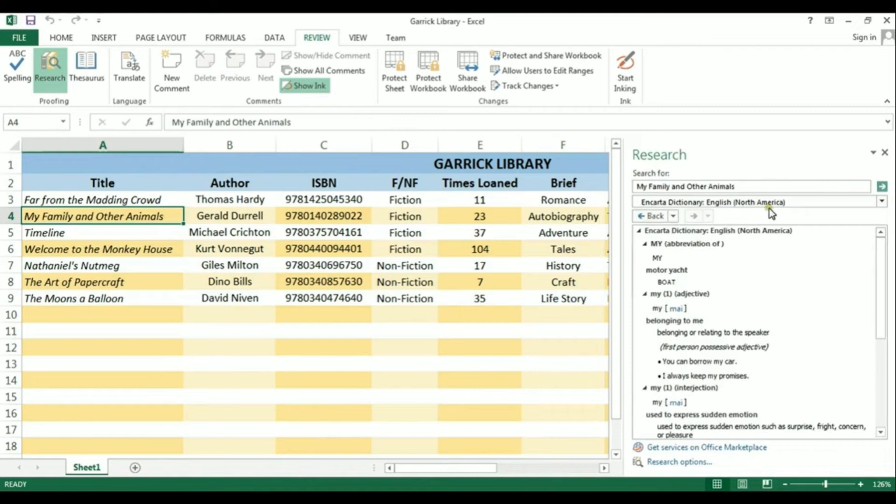
click(882, 202)
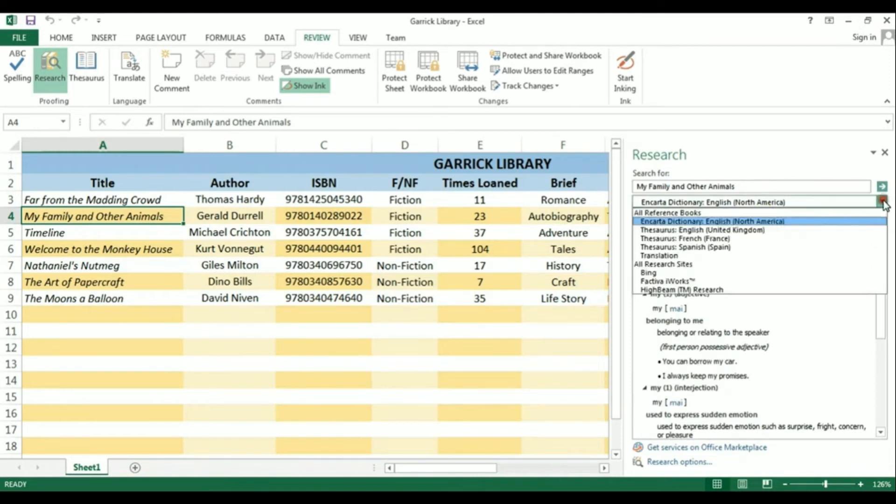
click(712, 230)
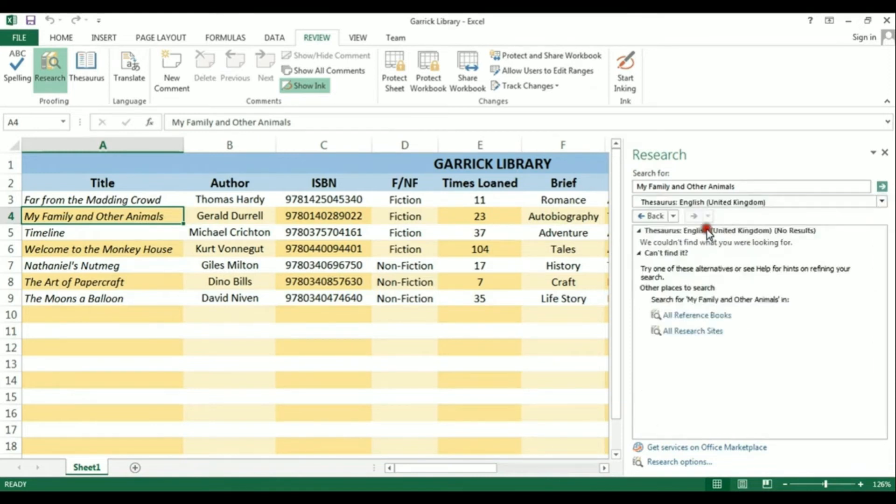
click(882, 201)
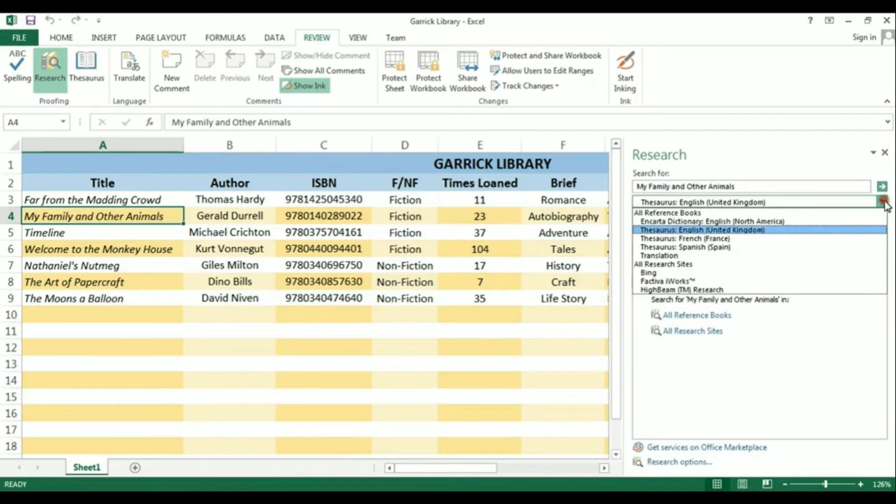
click(698, 256)
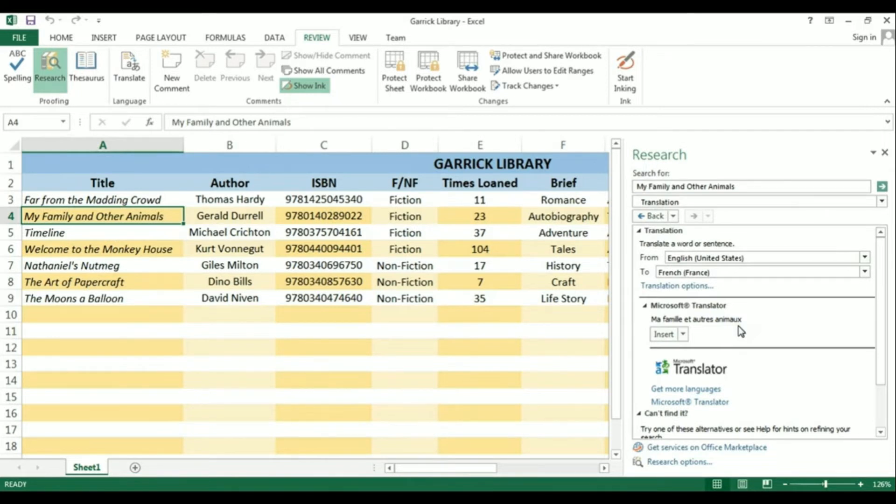
Review the available reference books and research sites in the Research Options, and close them without changes.
click(663, 462)
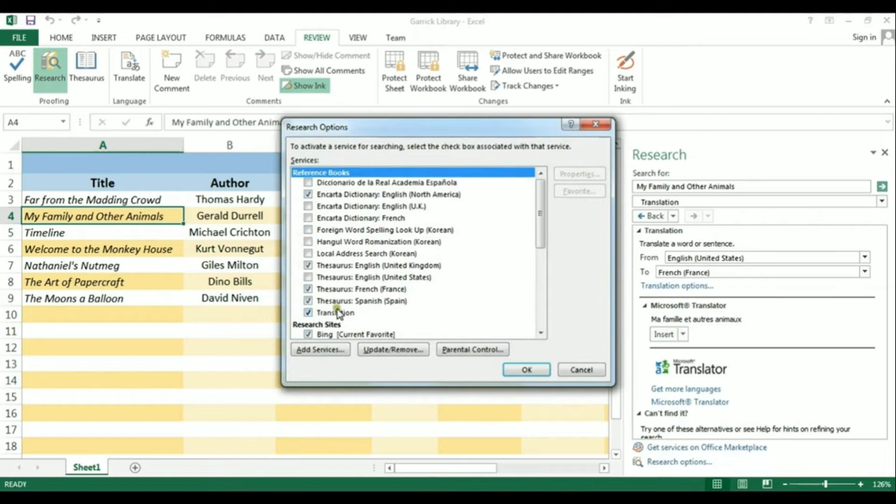
click(540, 209)
mouse_move(541, 208)
mouse_down()
mouse_move(541, 295)
mouse_move(539, 202)
mouse_up()
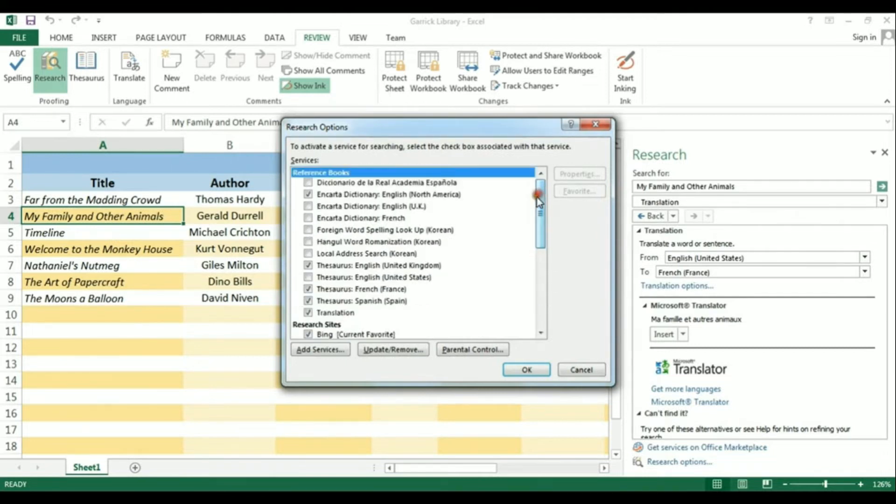
click(601, 127)
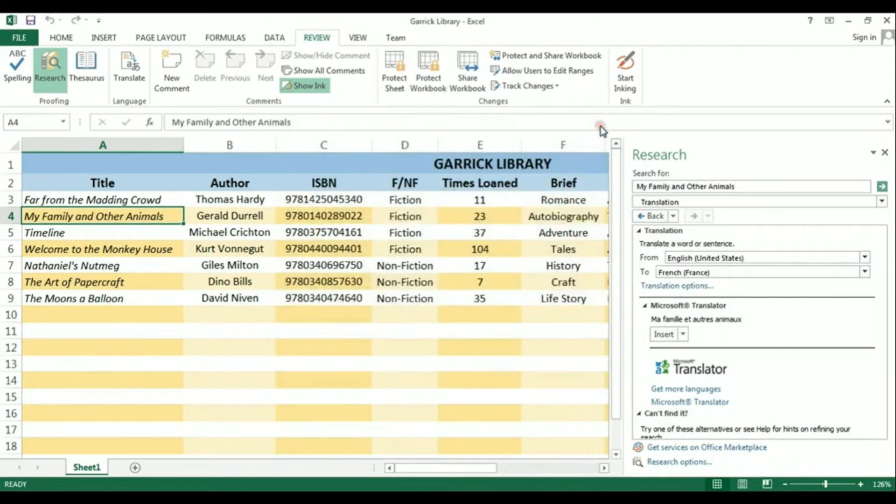
Search Bing for the title again and open the Wikipedia article on "My Family and Other Animals" in Firefox to read it.
click(882, 201)
click(694, 273)
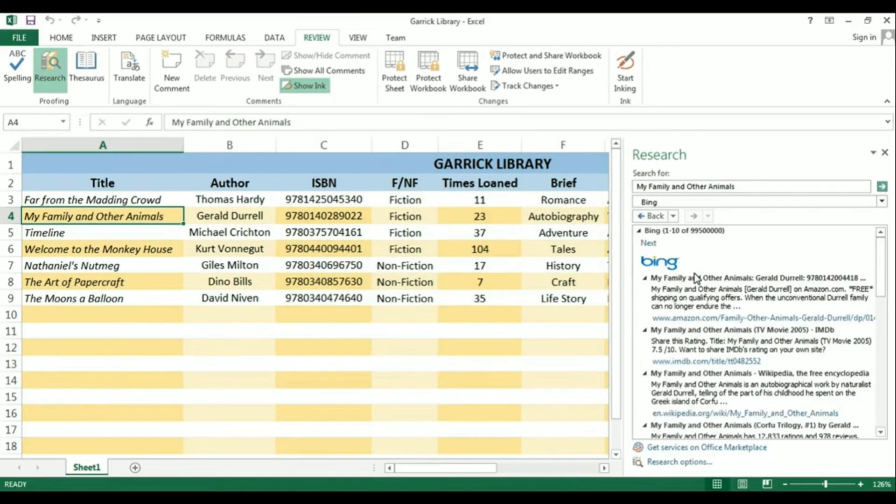
drag(879, 259, 879, 292)
click(702, 303)
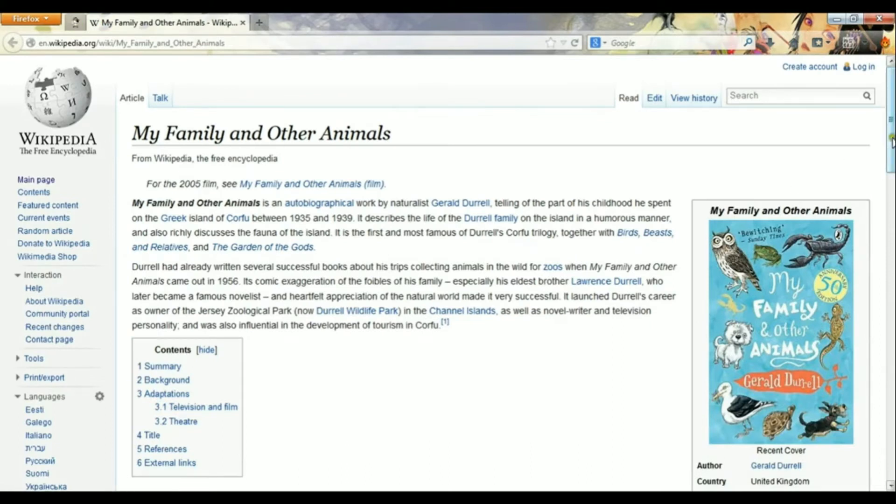
mouse_move(893, 138)
mouse_down()
mouse_move(892, 295)
mouse_move(892, 150)
mouse_up()
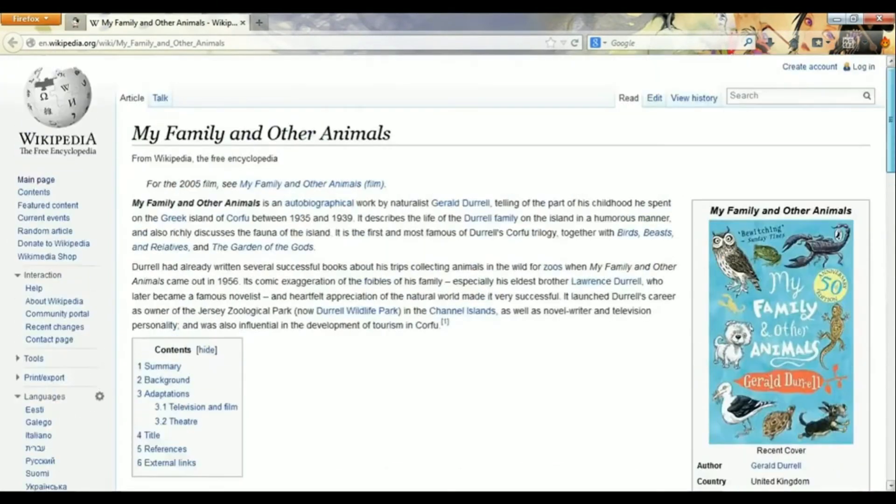
Close the Firefox article, return to the Garrick Library workbook in Excel and replace "Love Story" in F3 with the Thesaurus synonym "Romance".
click(876, 19)
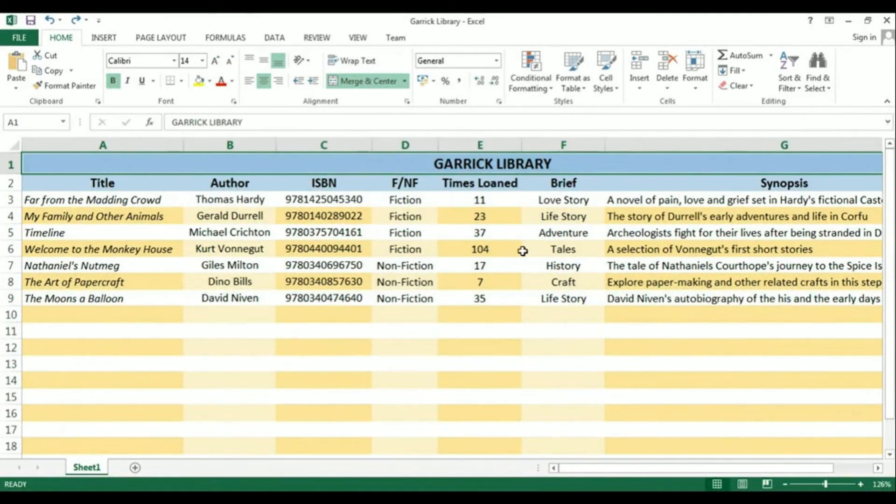
click(573, 200)
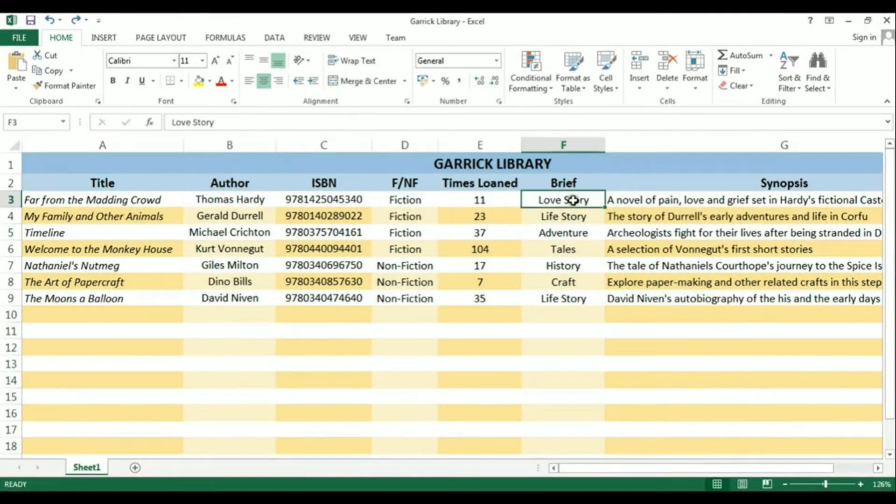
click(319, 37)
click(84, 63)
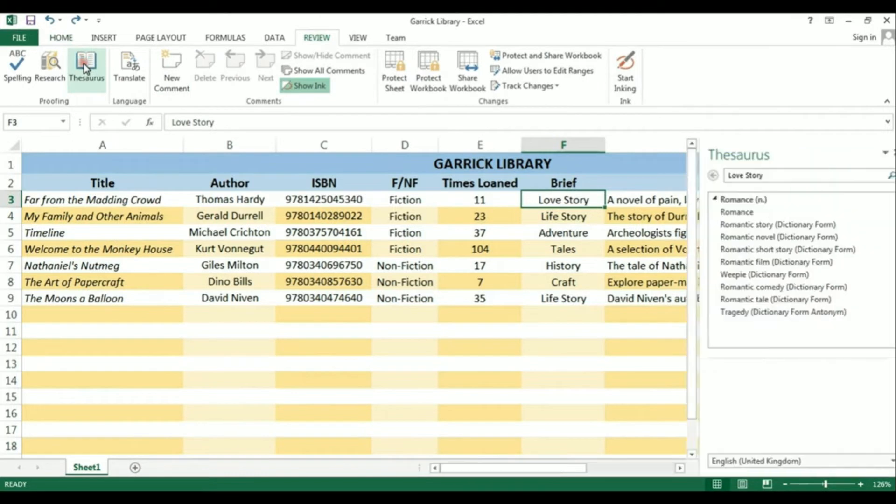
click(880, 211)
click(863, 227)
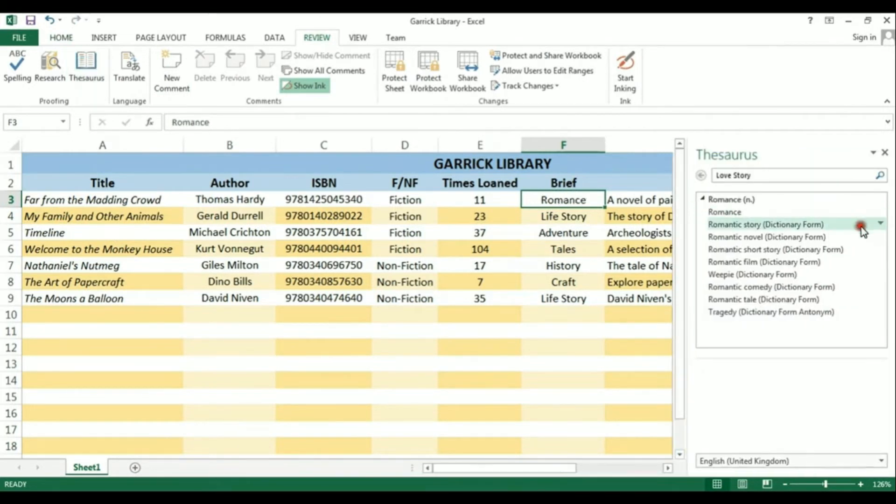
Replace "Life Story" in cell F4 with the Thesaurus synonym "Autobiography".
click(564, 215)
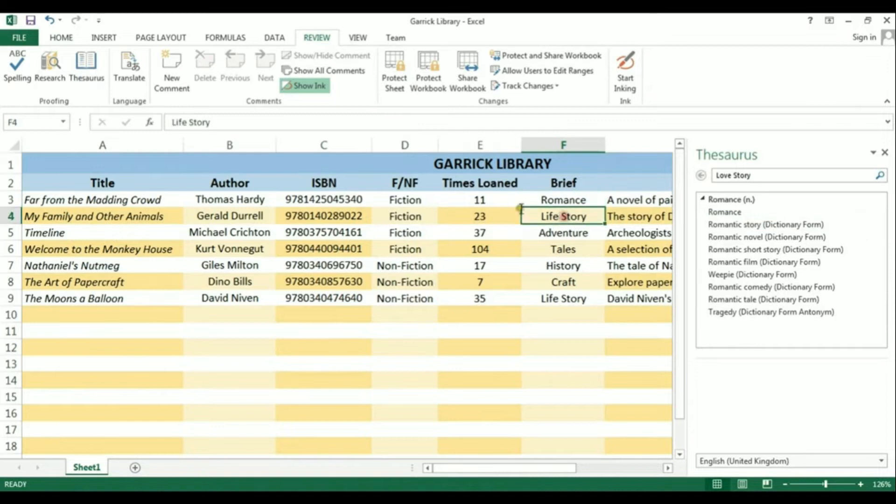
click(92, 70)
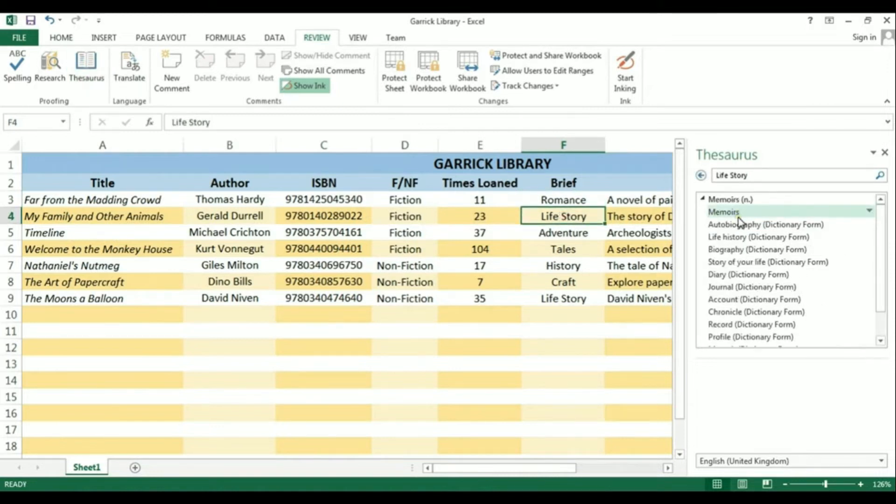
click(873, 222)
click(851, 237)
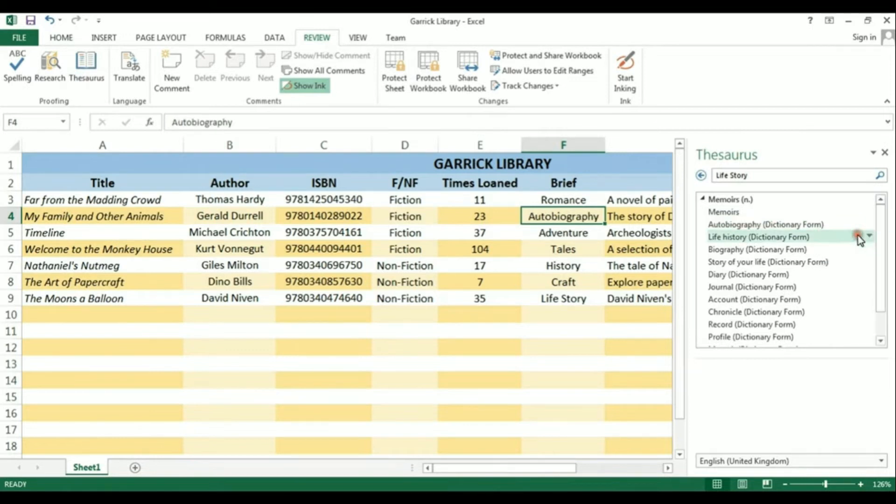
Replace "Adventure" in cell F5 with the Thesaurus synonym "Quest" and close the Thesaurus.
click(575, 234)
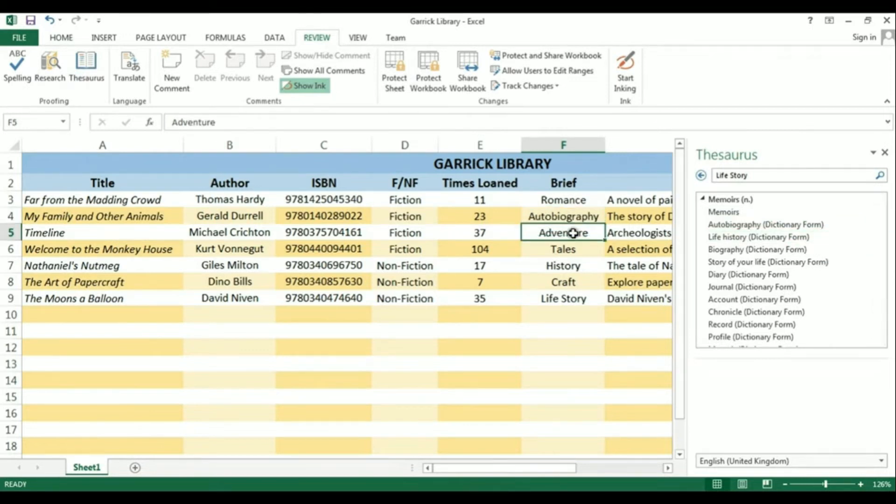
click(102, 77)
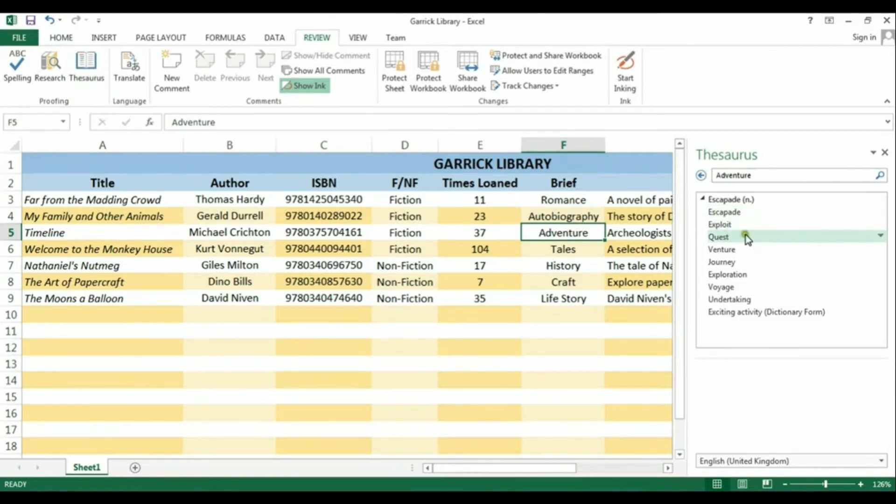
click(882, 237)
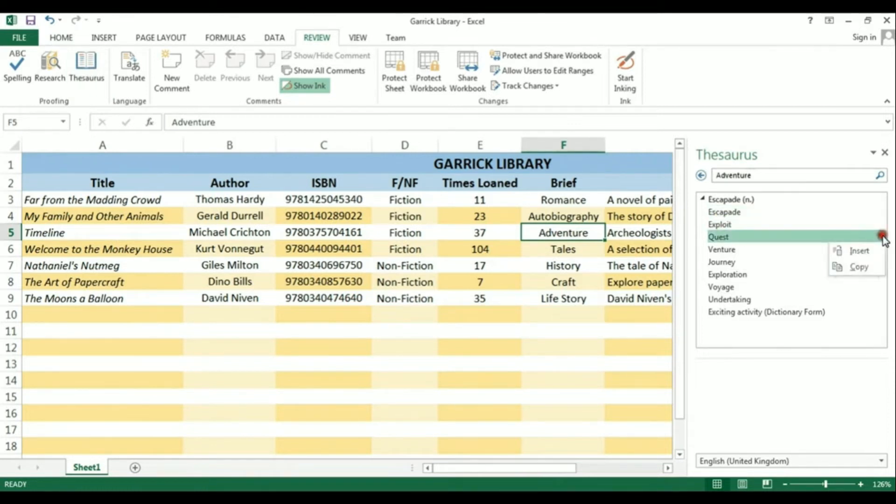
click(854, 250)
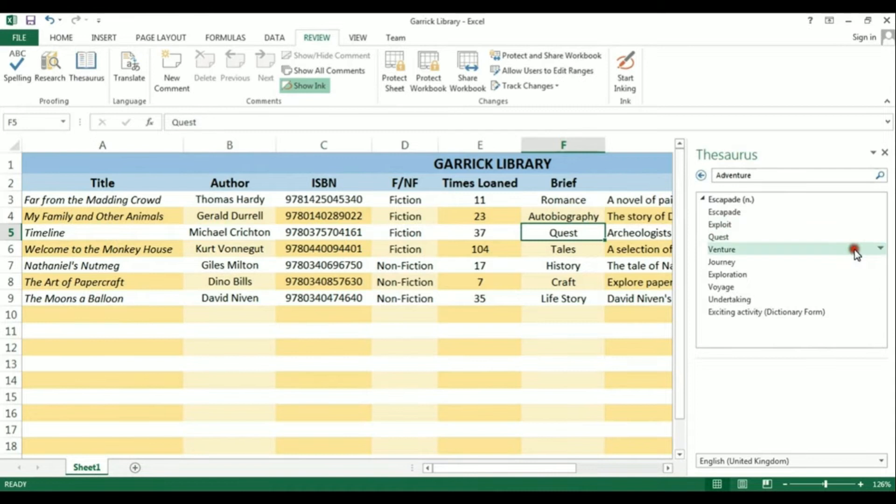
click(885, 153)
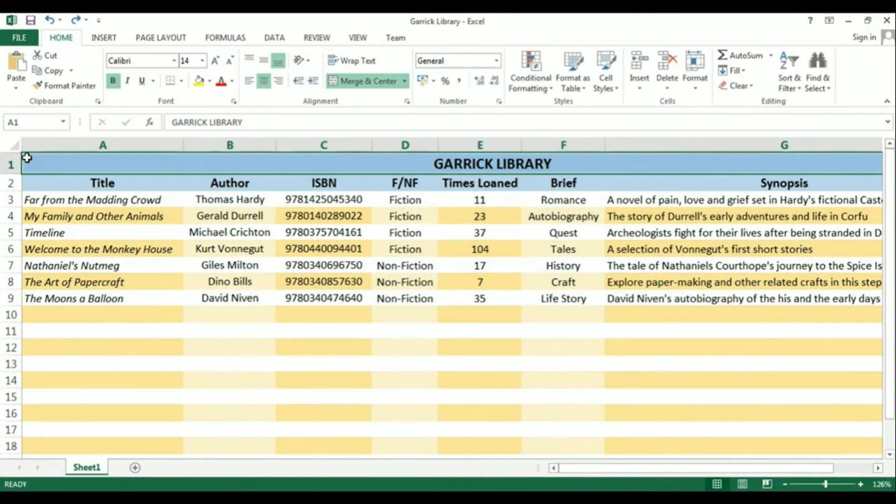
Translate the title in cell A3 from English (United States) to French (France) with the Research tool and insert "Loin de la foule".
click(52, 198)
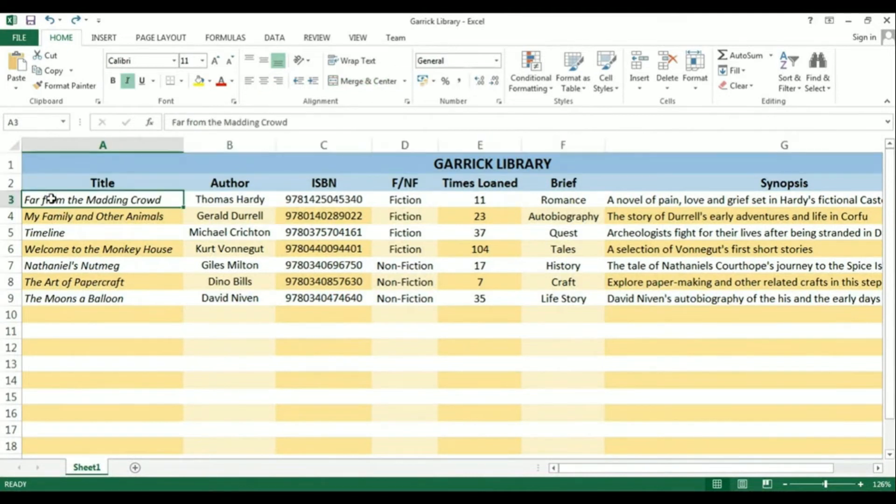
click(316, 37)
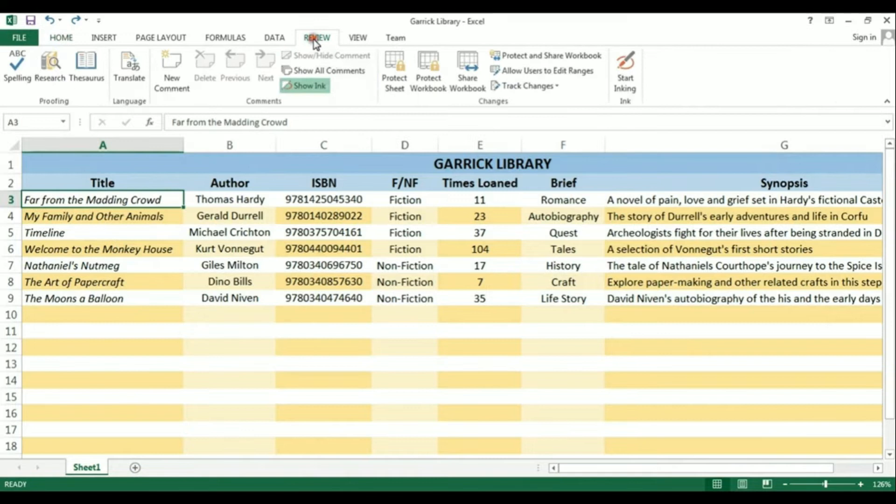
click(59, 78)
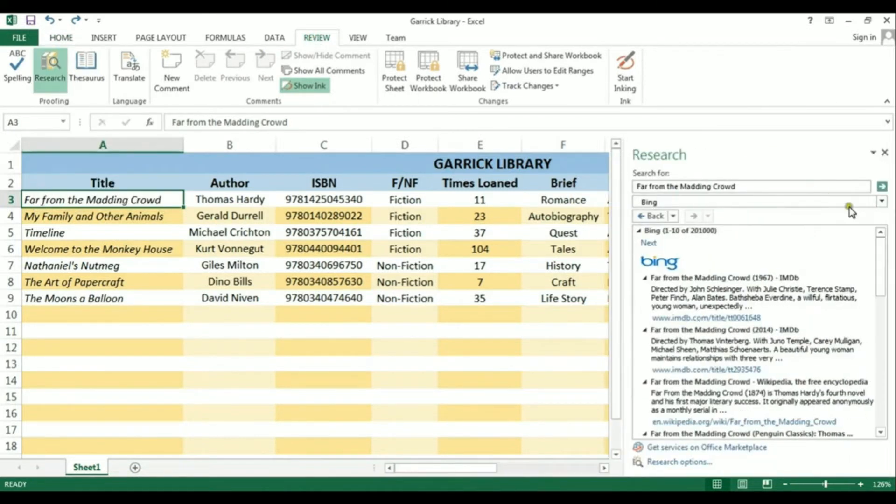
click(882, 201)
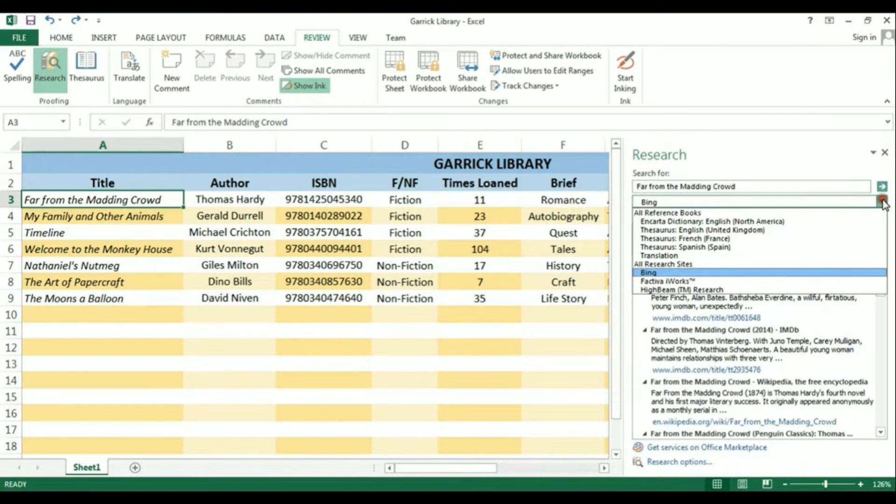
click(702, 256)
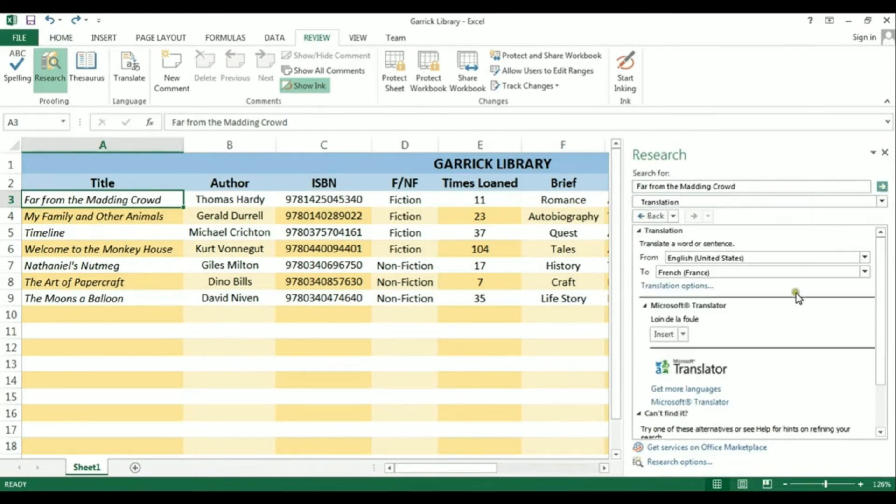
click(663, 335)
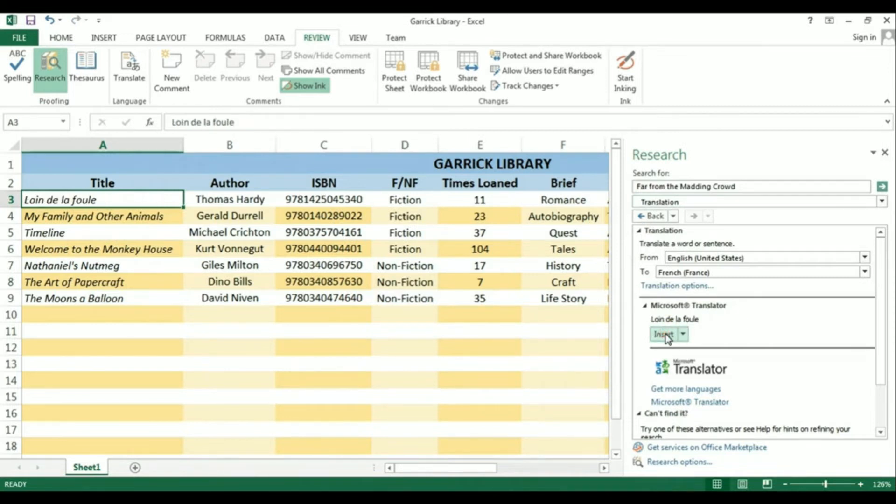
Translate the title "Welcome to the Monkey House" in cell A6 into French and insert "Bienvenue à la maison des singes".
click(105, 246)
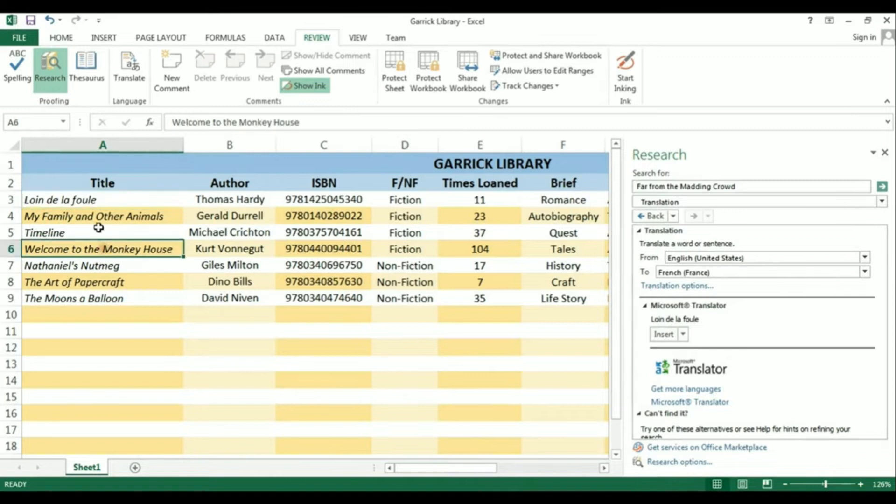
click(52, 78)
click(51, 79)
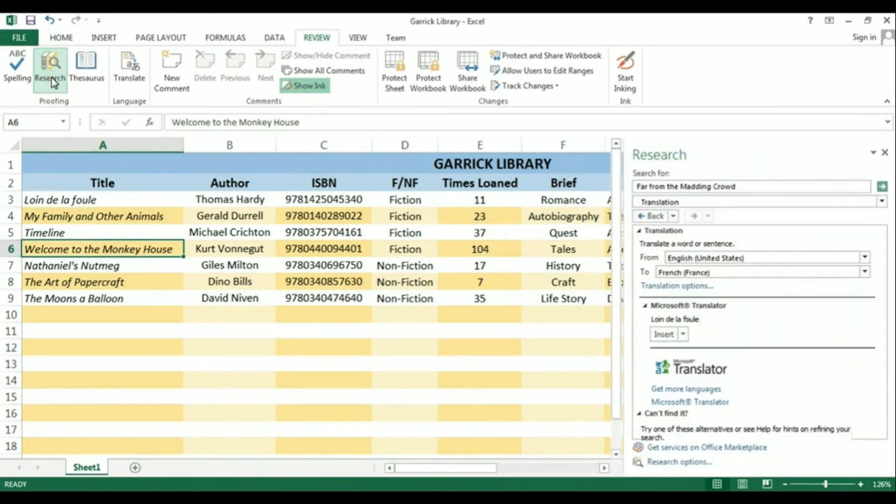
click(883, 187)
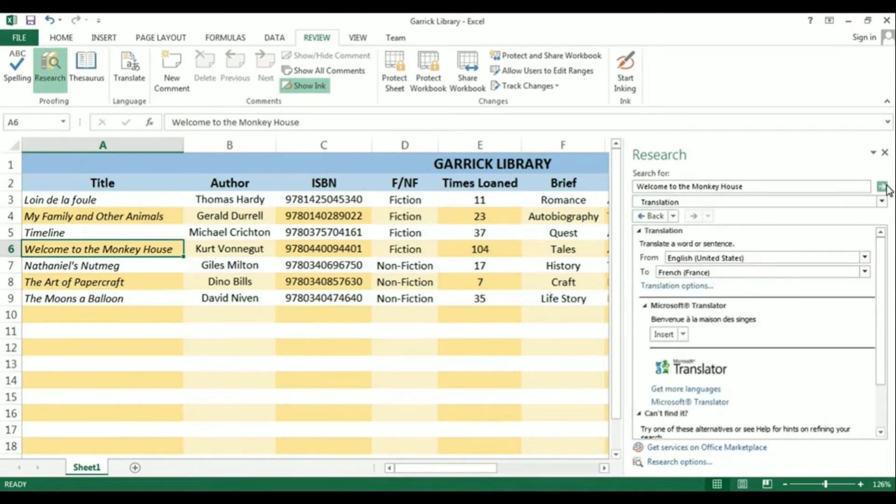
click(664, 335)
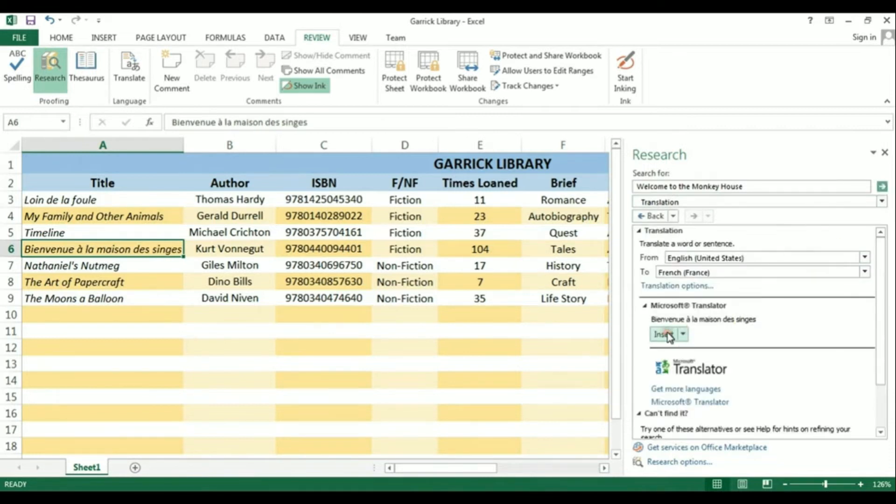
Translate the title "The Art of Papercraft" in cell A8 into French, insert "L'Art du Papercraft" and close the Research tool.
click(104, 282)
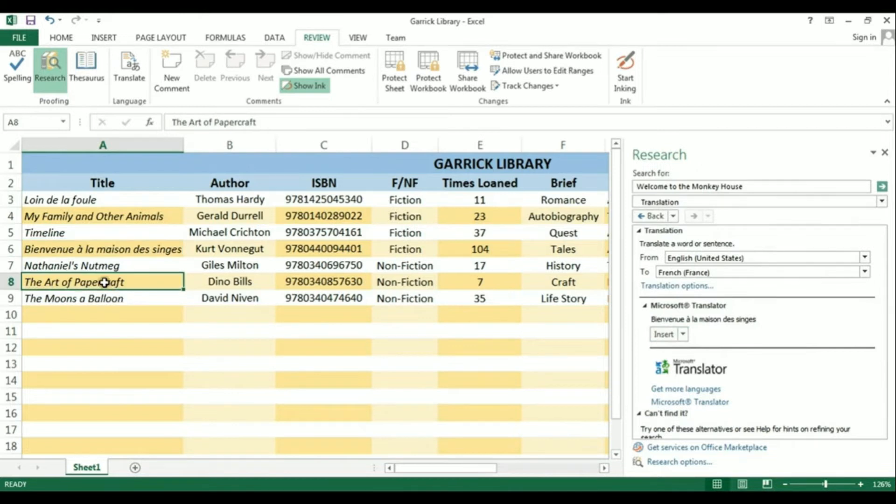
click(50, 68)
click(50, 68)
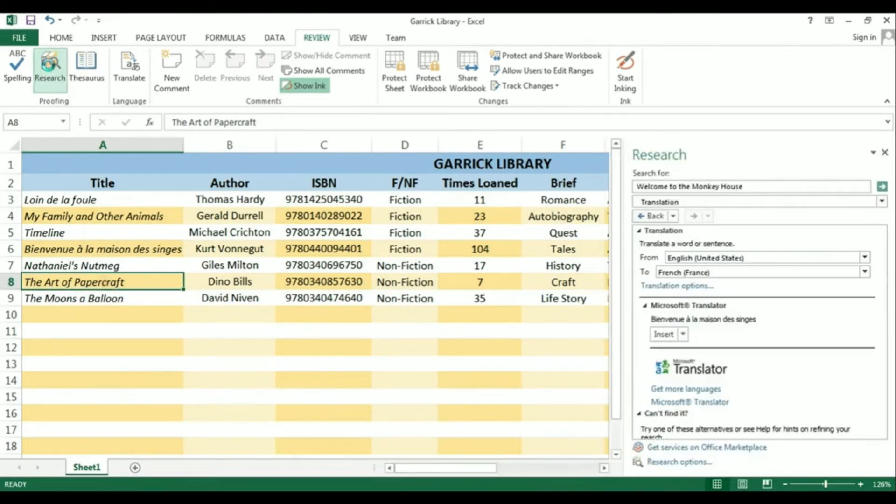
click(882, 188)
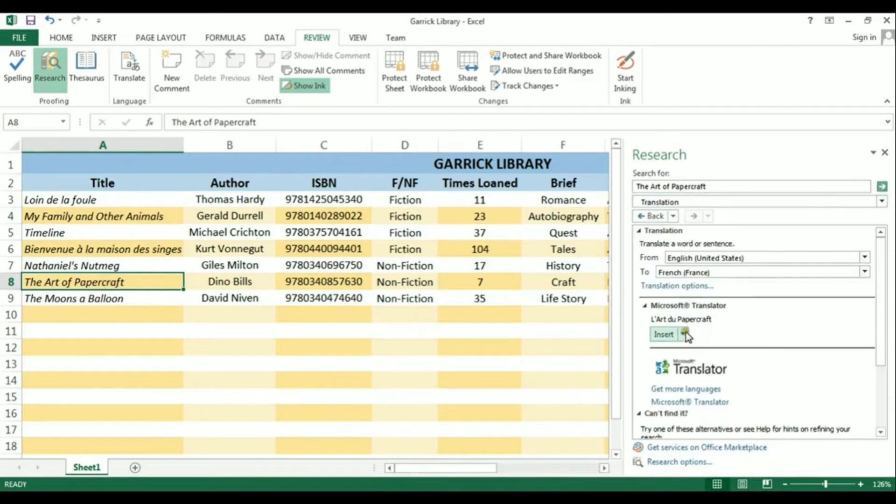
click(666, 334)
click(201, 376)
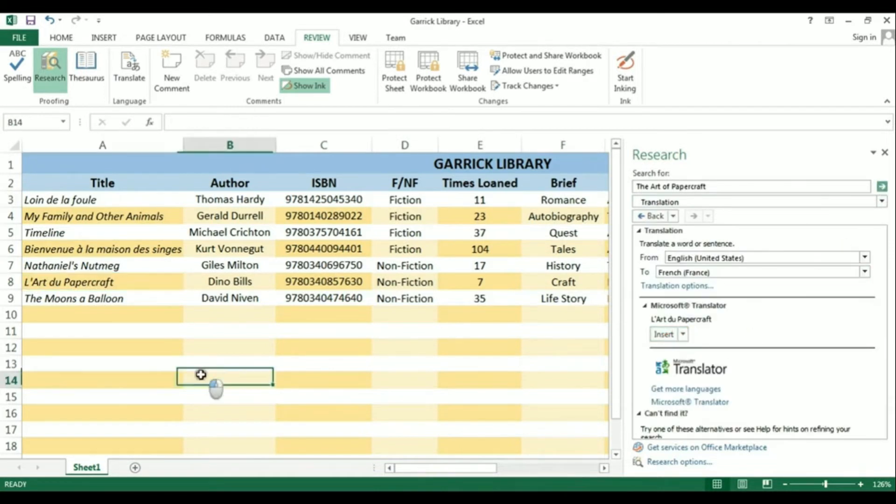
click(886, 152)
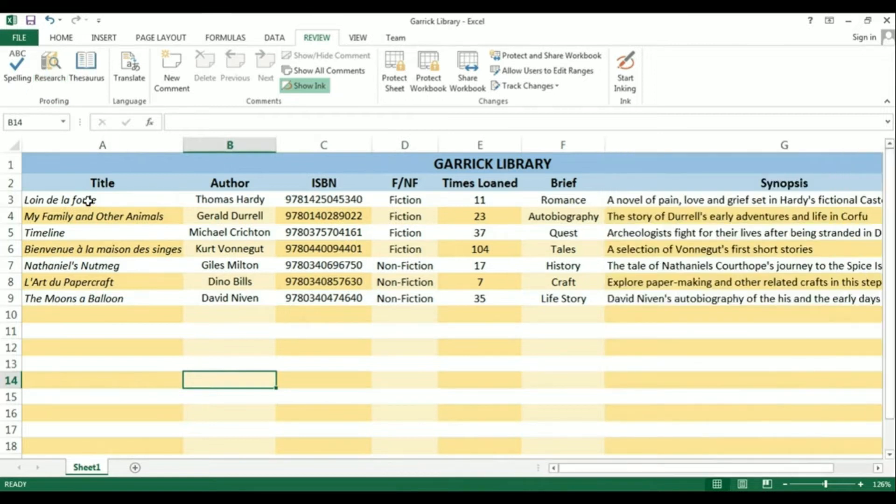
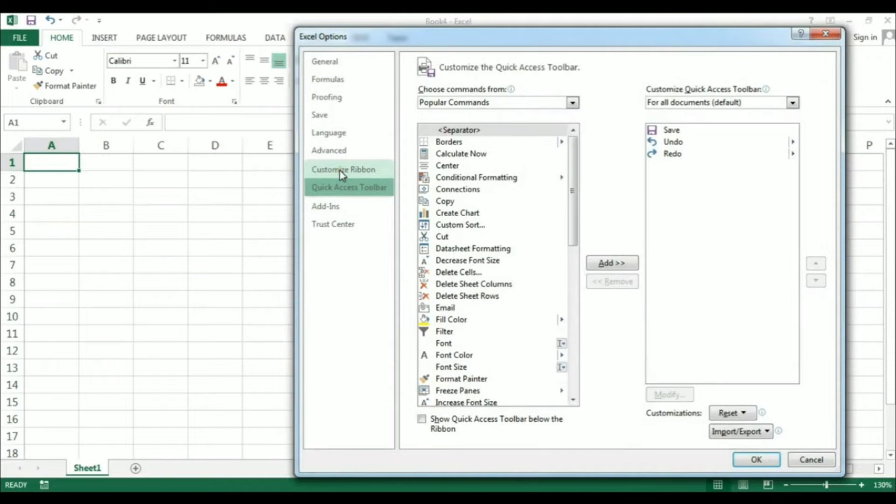
Enable the Developer tab among the main ribbon tabs in the Excel Options and apply the change.
click(342, 171)
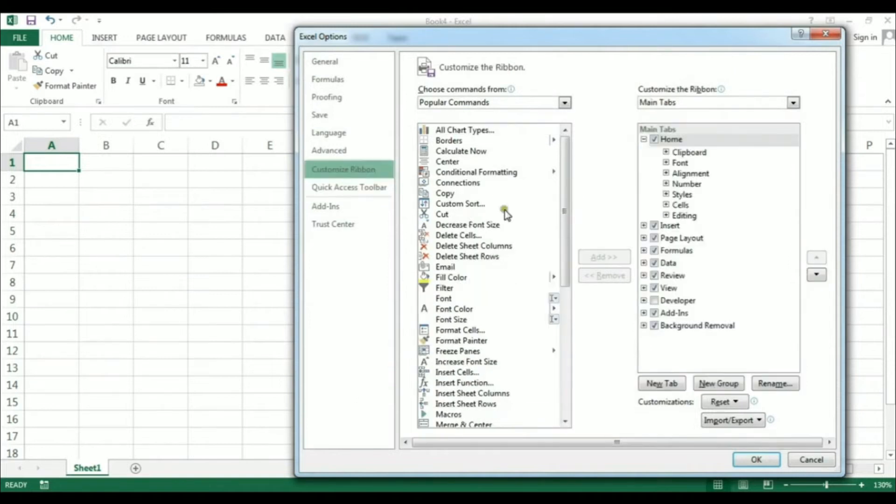
click(655, 301)
click(754, 461)
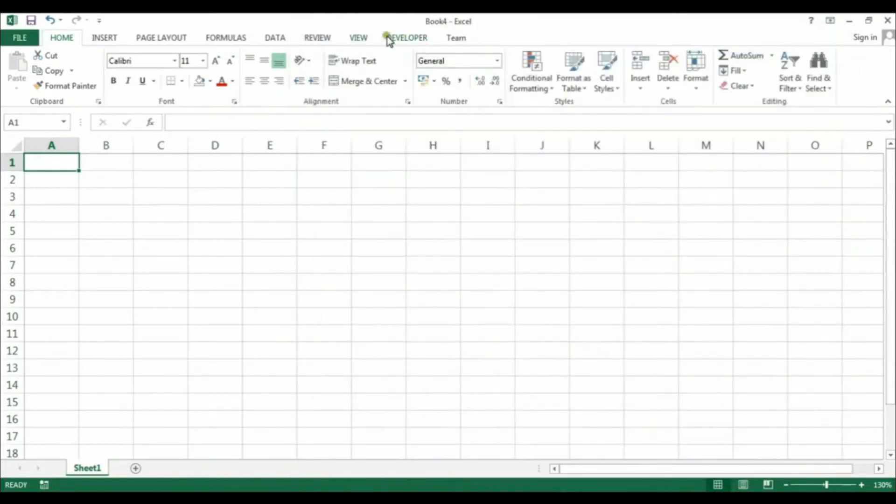
Insert a Check Box form control on the sheet and align it with the left edge of cell D6.
click(416, 38)
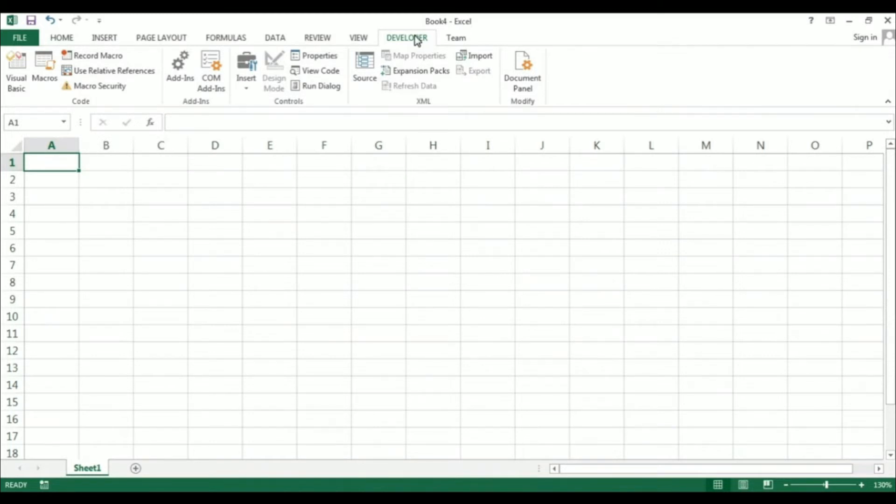
click(254, 70)
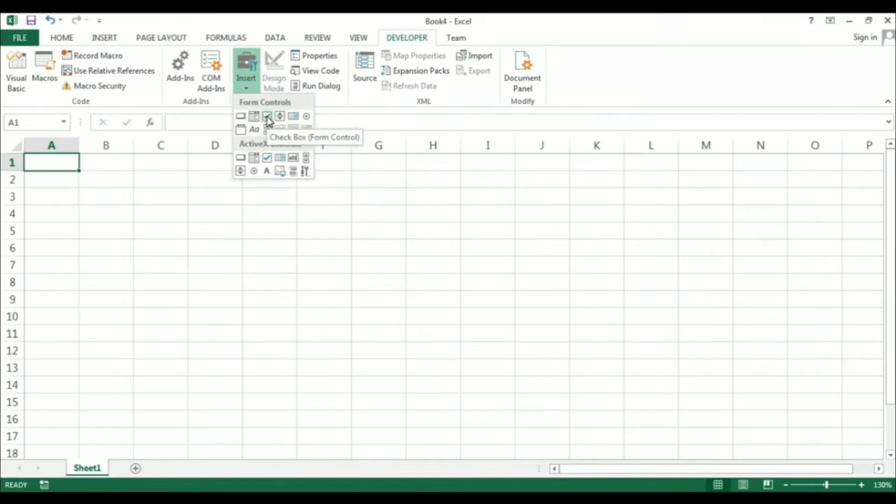
click(220, 252)
click(220, 252)
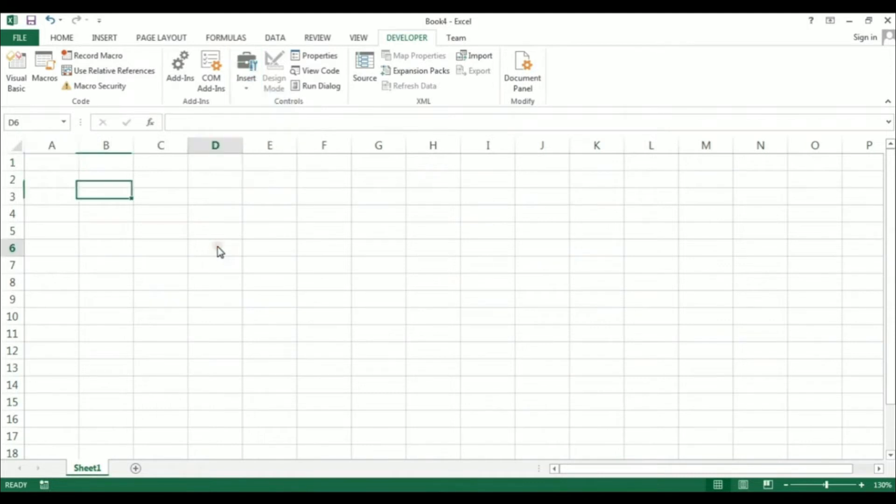
click(253, 69)
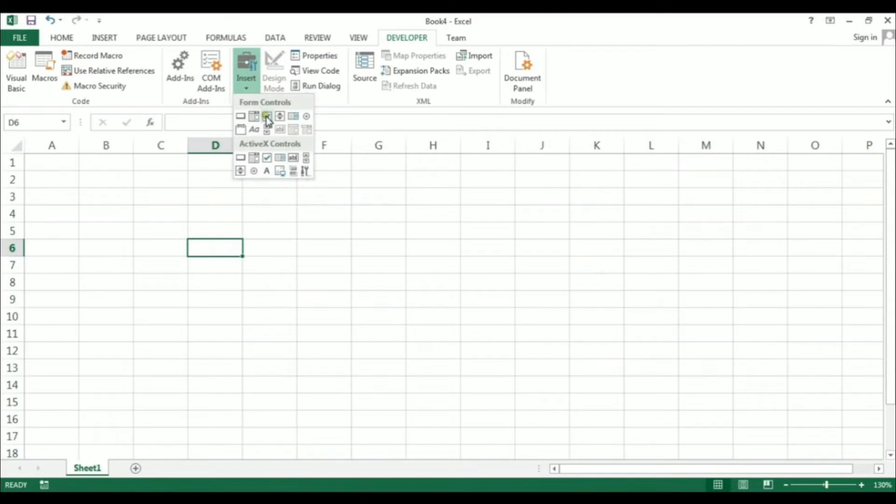
click(266, 116)
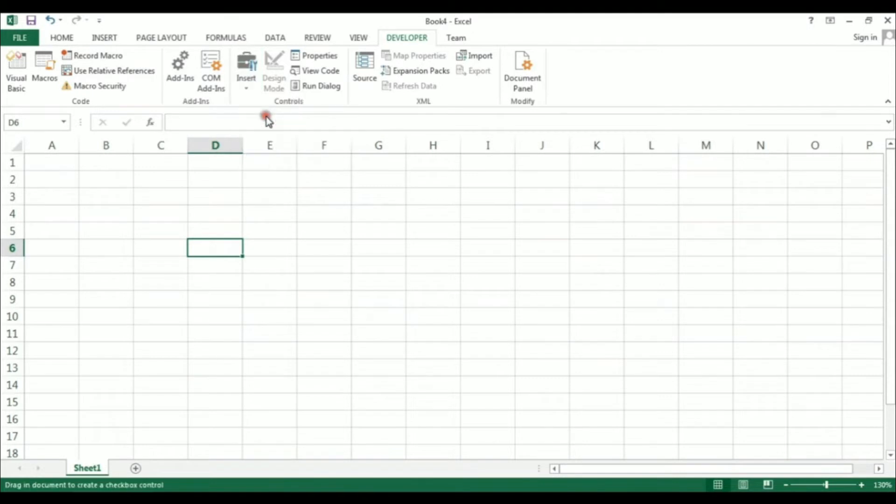
click(213, 247)
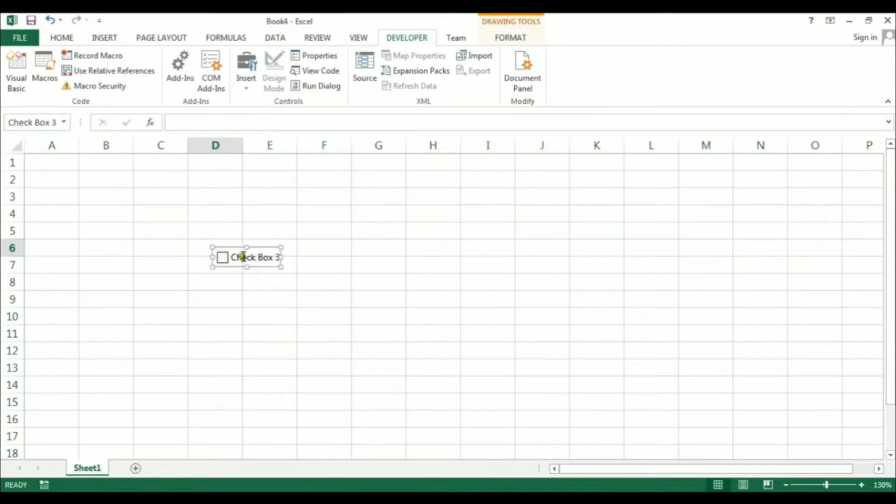
drag(235, 248, 211, 237)
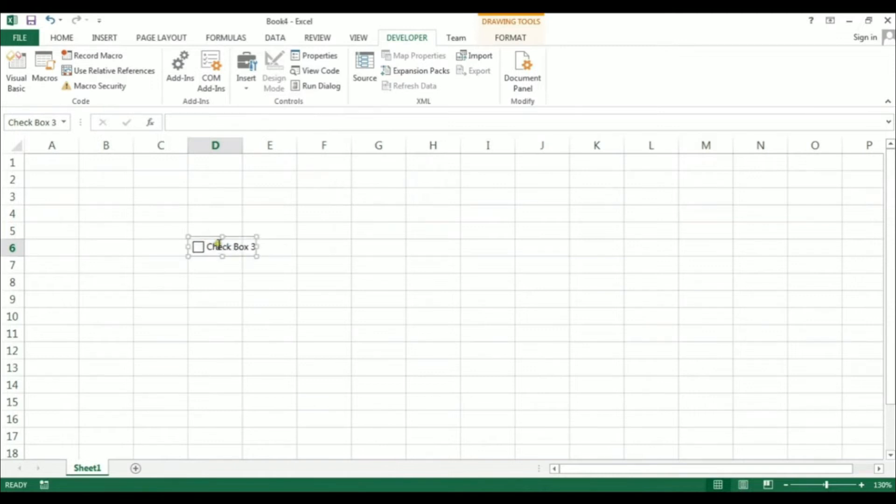
Remove the check box's caption text and narrow the control so that it fits inside cell D6.
click(208, 246)
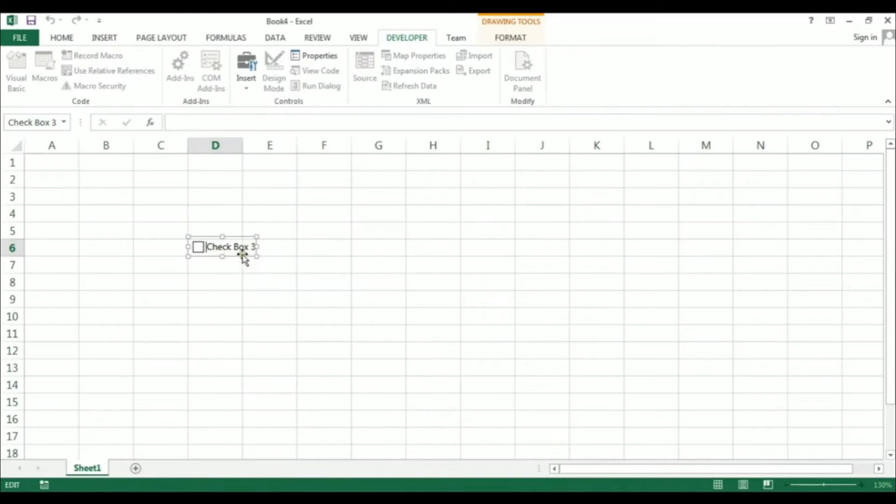
key(Delete)
key(Delete)
key(Delete)
key(Delete)
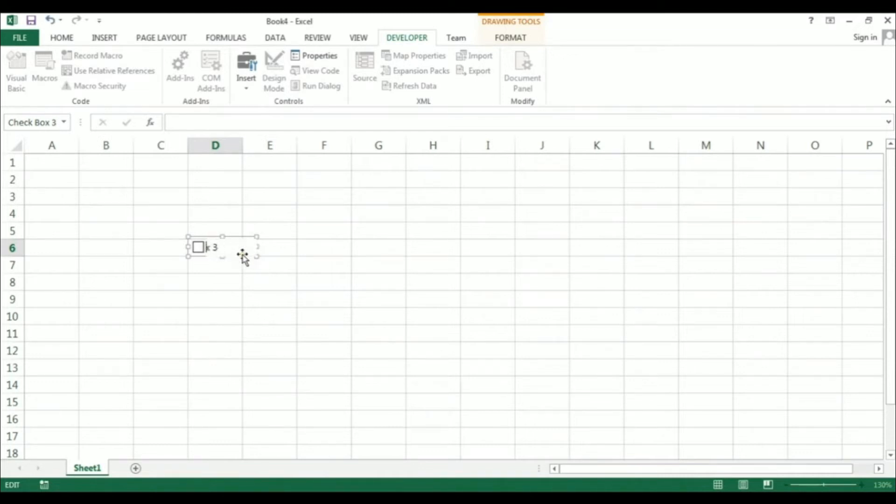
drag(257, 247, 221, 247)
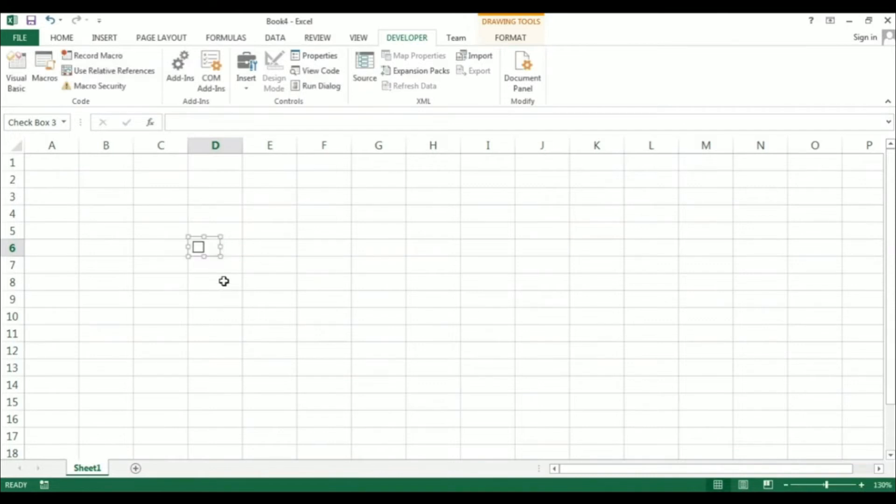
click(248, 303)
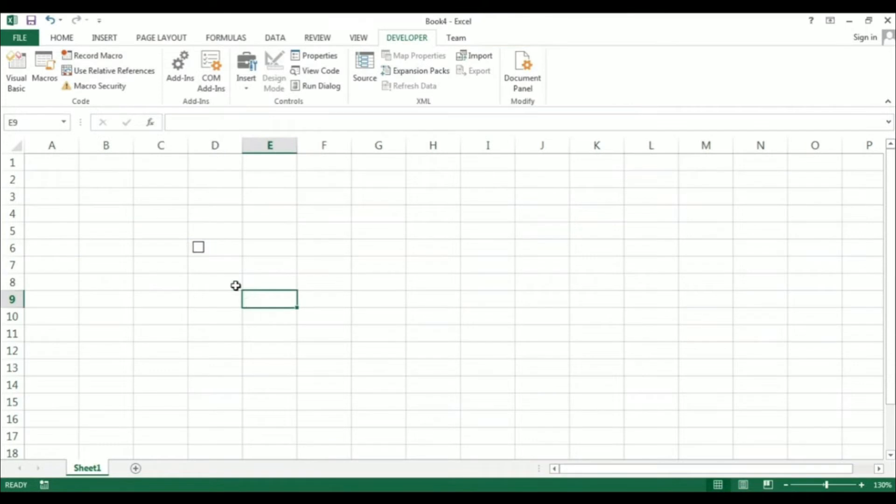
Test the check box by ticking and clearing it, and check the content of cell D6.
click(199, 247)
click(199, 248)
click(225, 246)
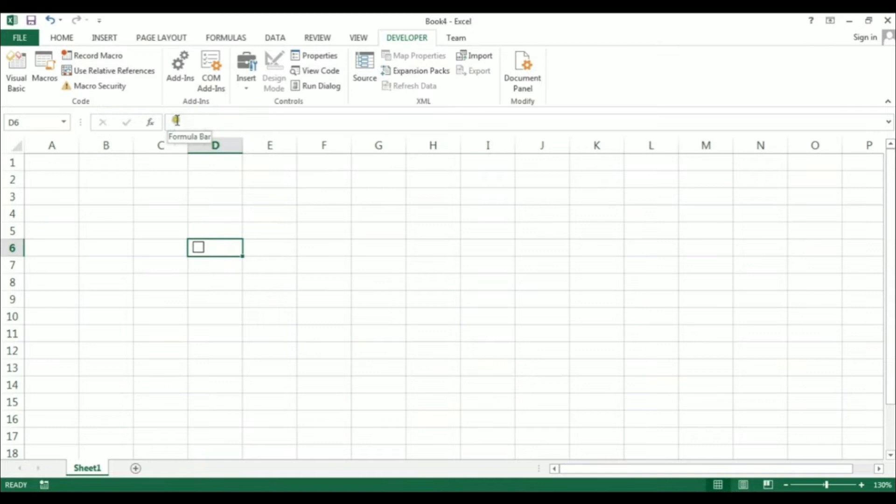
click(198, 247)
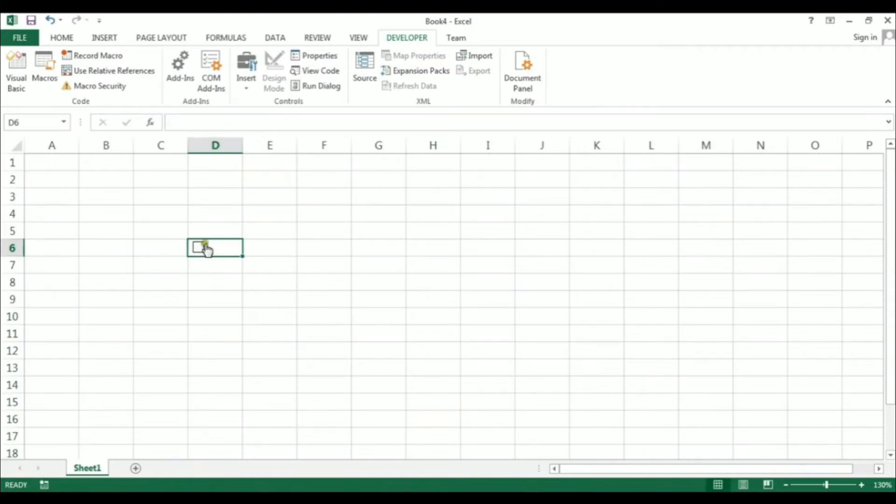
click(199, 248)
Set the check box's cell link to $D$6 in its Format Control settings and apply the change.
right_click(198, 248)
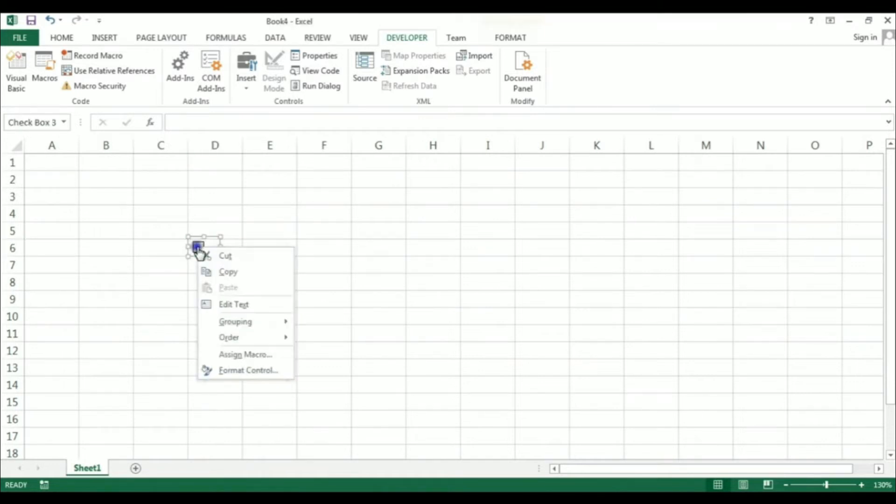
click(243, 371)
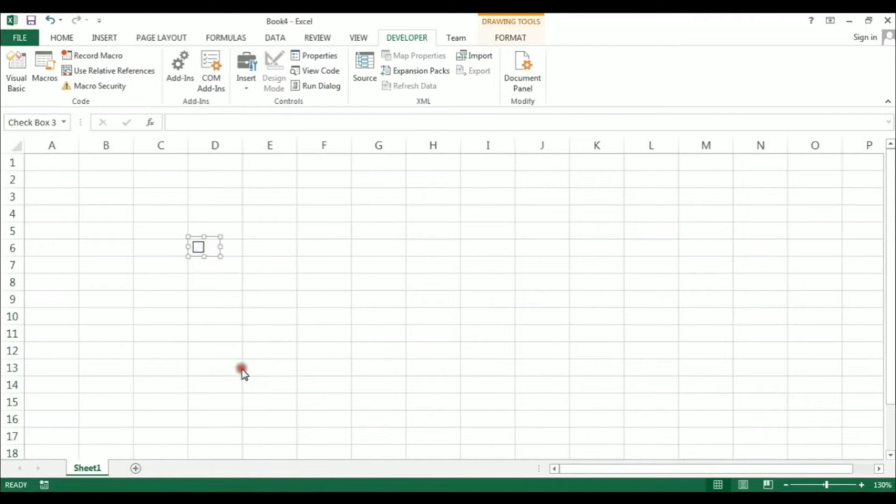
mouse_move(321, 134)
mouse_down()
mouse_move(360, 140)
mouse_move(333, 148)
mouse_up()
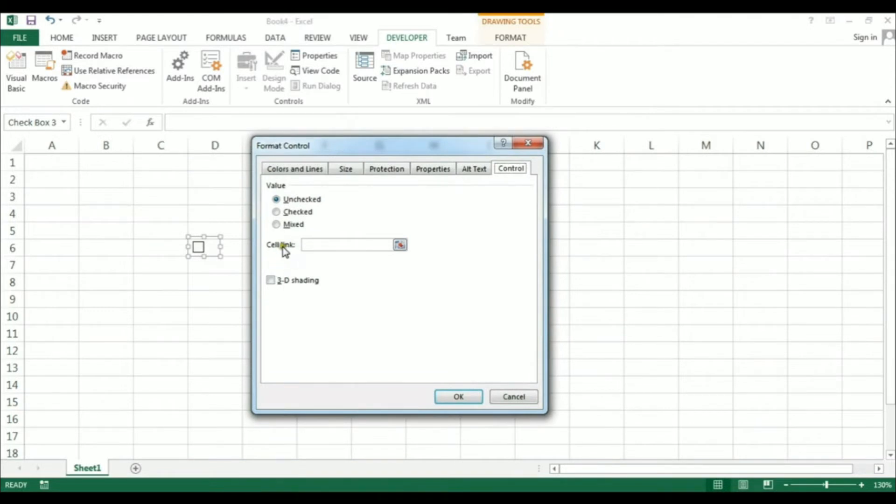
click(400, 246)
click(234, 247)
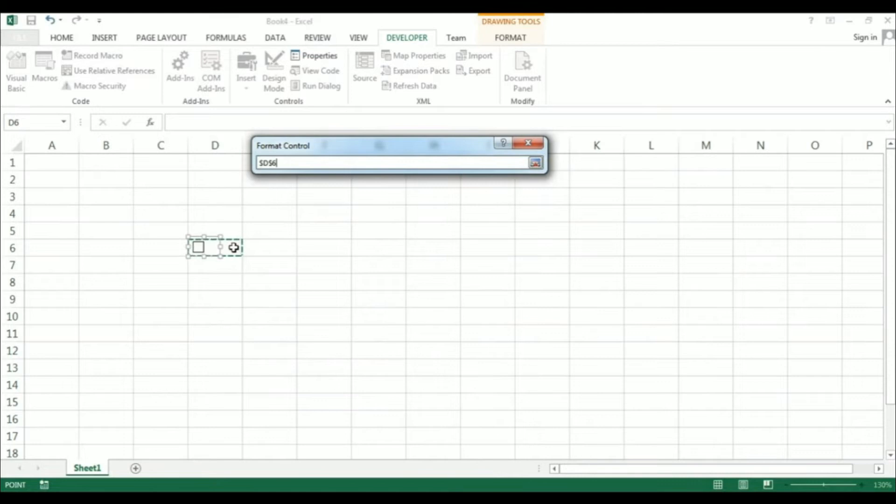
key(Return)
click(465, 397)
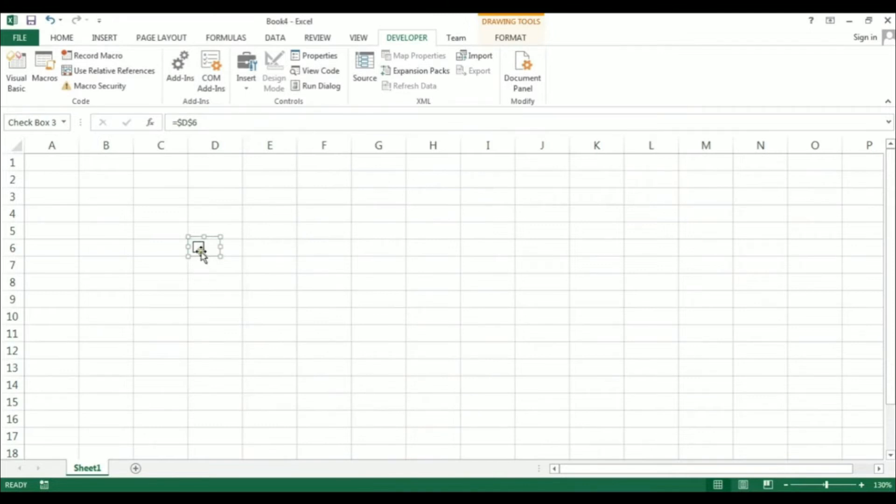
Deselect the check box, then tick and clear it to test its link to cell D6.
click(214, 277)
click(199, 249)
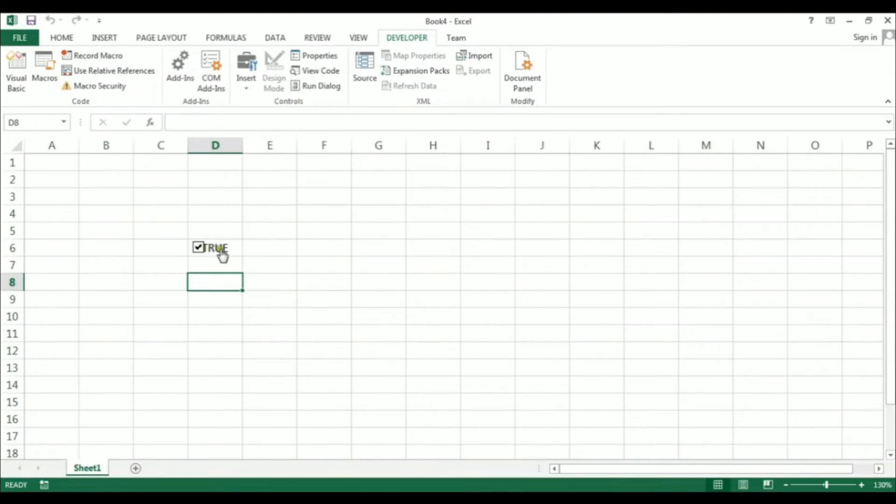
click(198, 248)
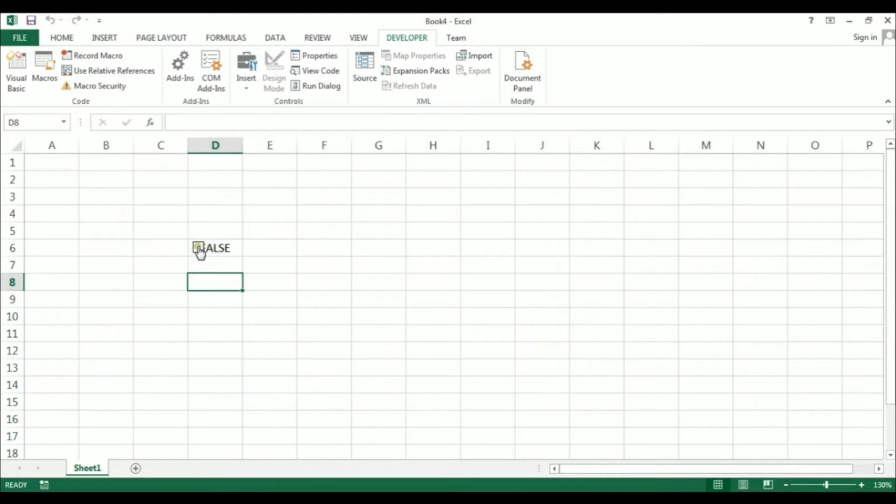
Widen column D to separate the linked value from the check box, and toggle the check box again.
drag(243, 145, 277, 148)
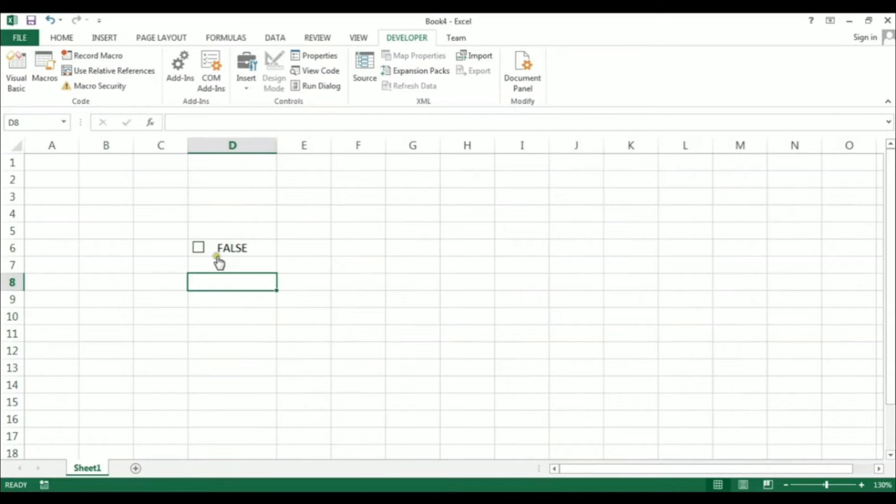
click(199, 248)
click(199, 249)
click(199, 248)
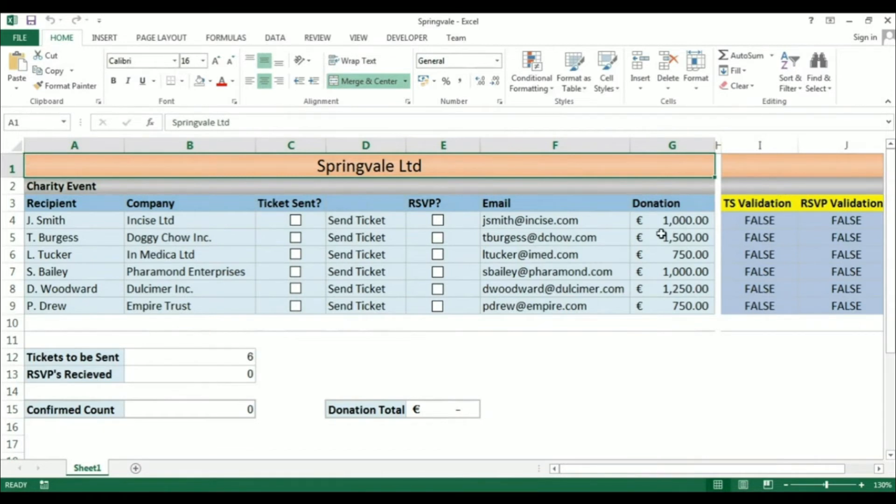
Total the Donation values in G4:G9 with AutoSum in cell G10 and select the total to view its formula.
drag(672, 223, 672, 304)
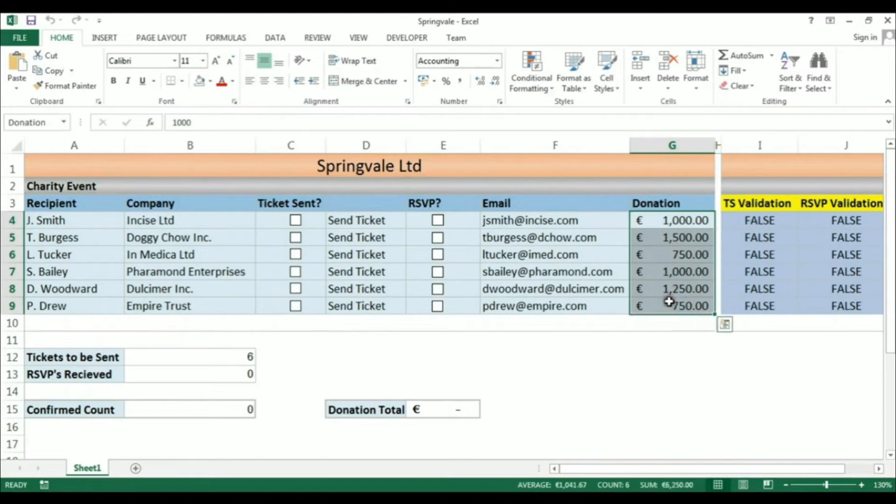
click(746, 55)
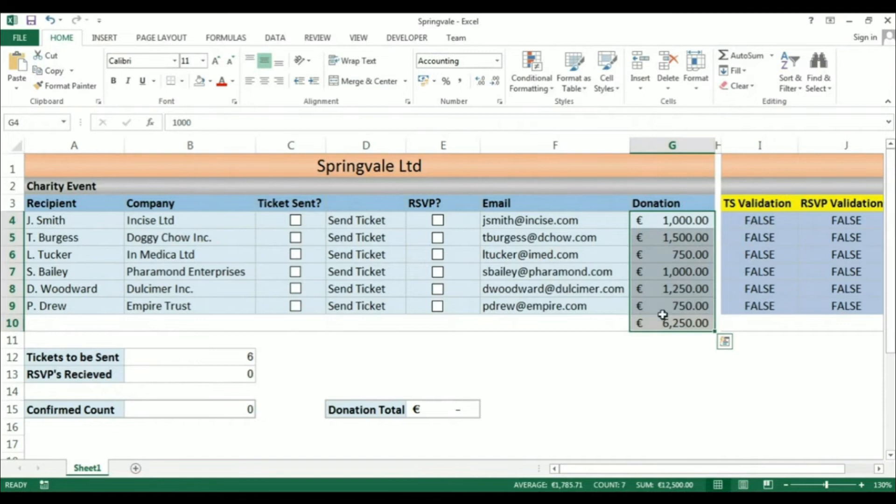
click(681, 327)
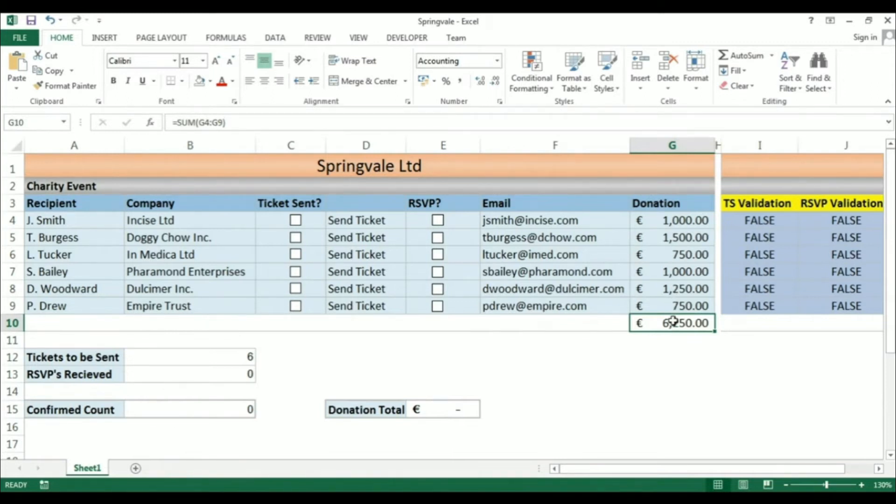
Change the Pharamond Enterprises donation in cell G7 to 1250 and reselect the total in G10.
click(690, 272)
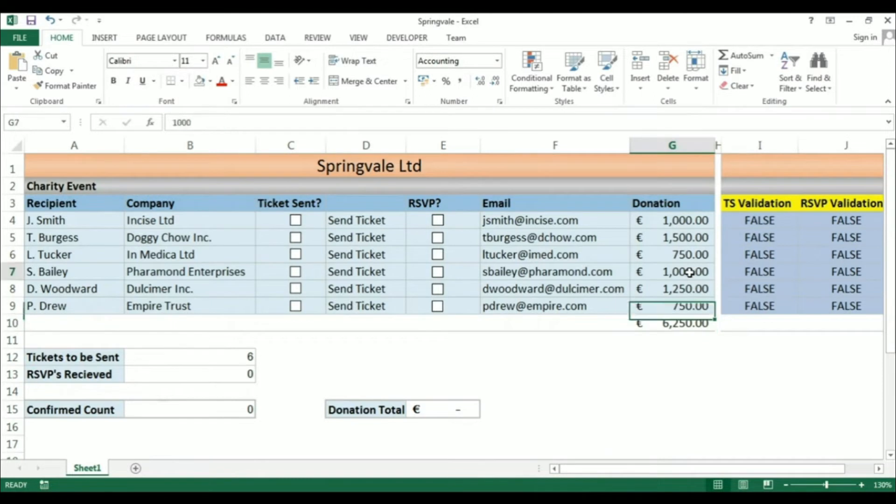
text(125)
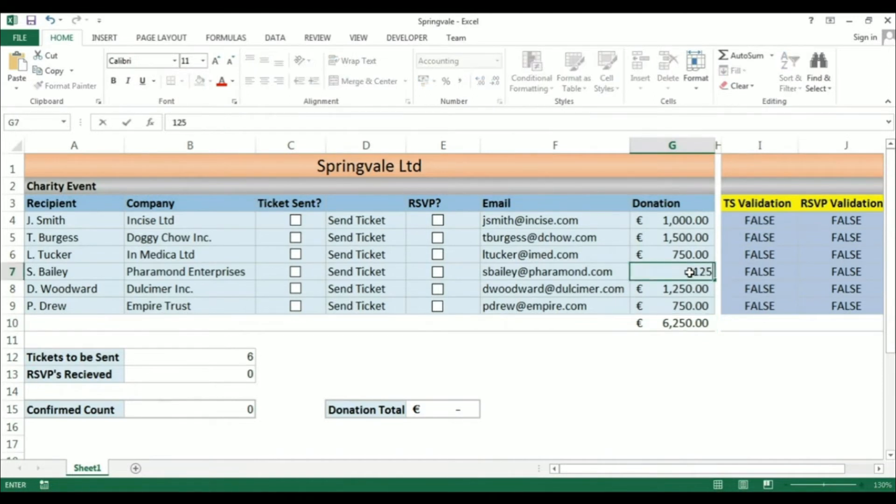
text(0)
key(Return)
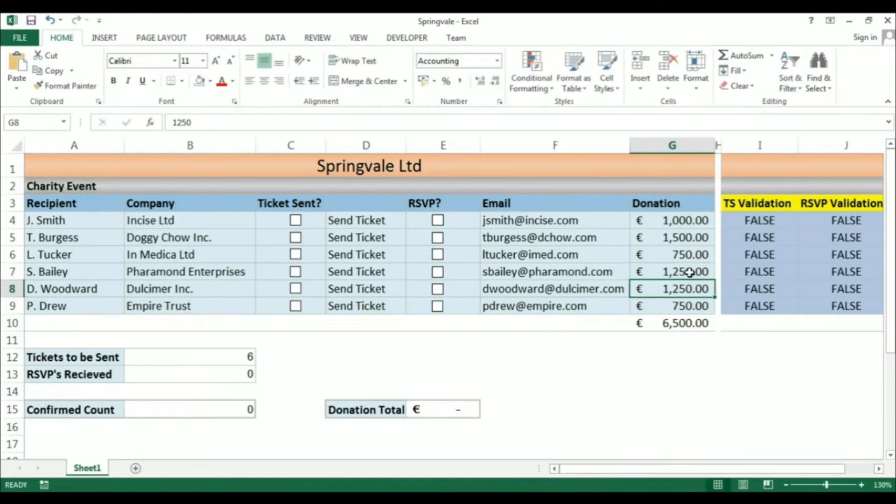
click(680, 322)
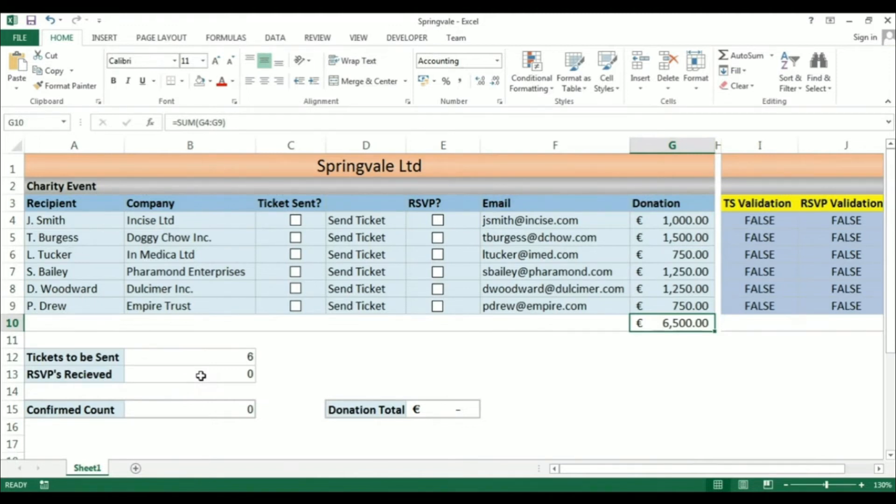
Tick Ticket Sent for rows 4, 5 and 6 and RSVP for rows 4 and 6, and select the title cell A1.
click(296, 221)
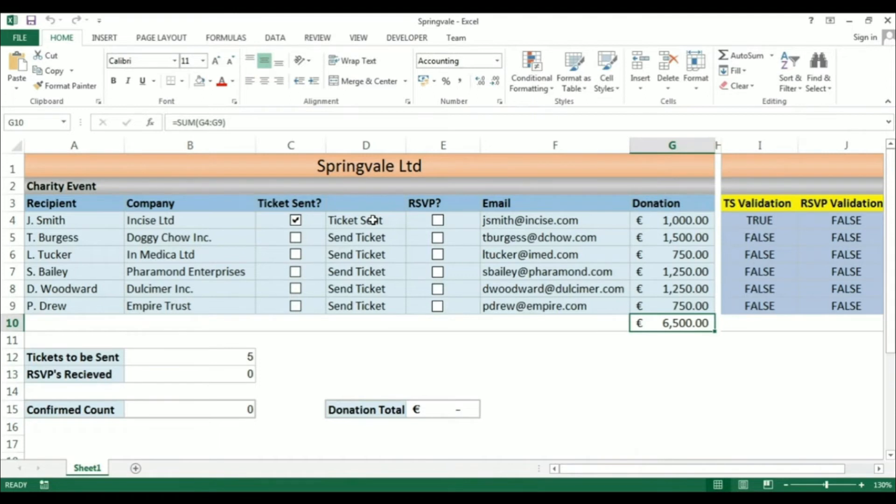
click(438, 220)
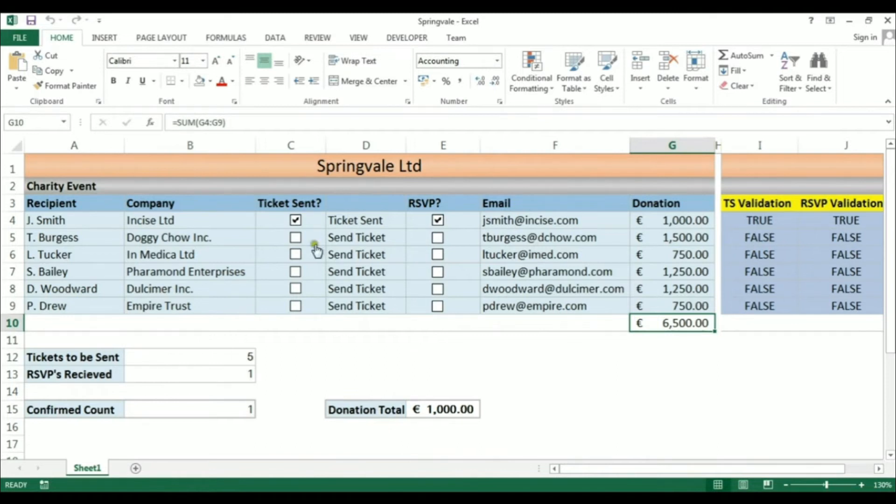
click(296, 239)
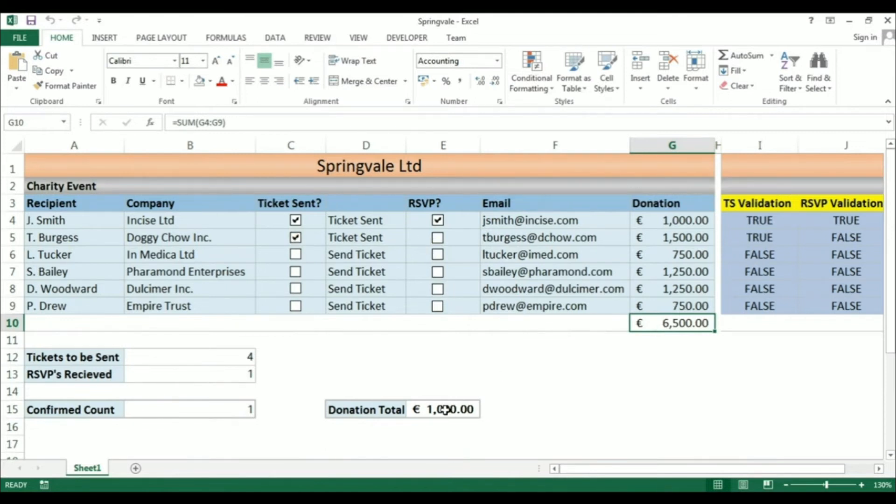
click(296, 255)
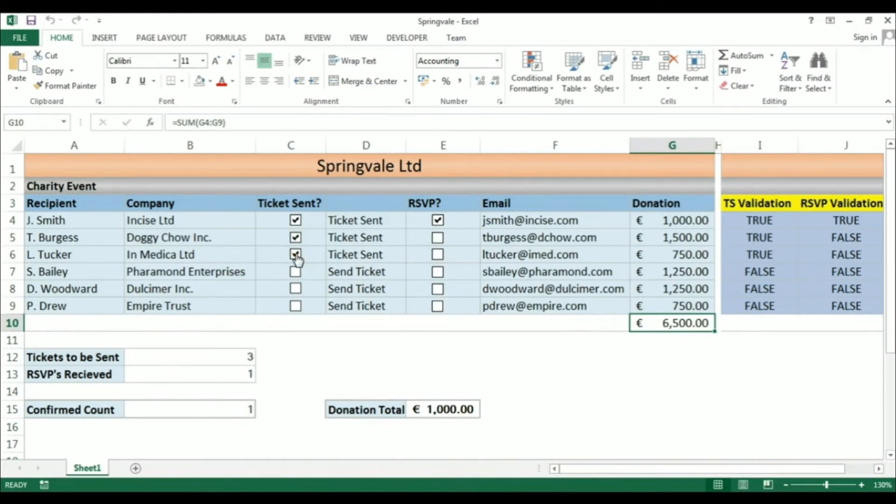
click(438, 255)
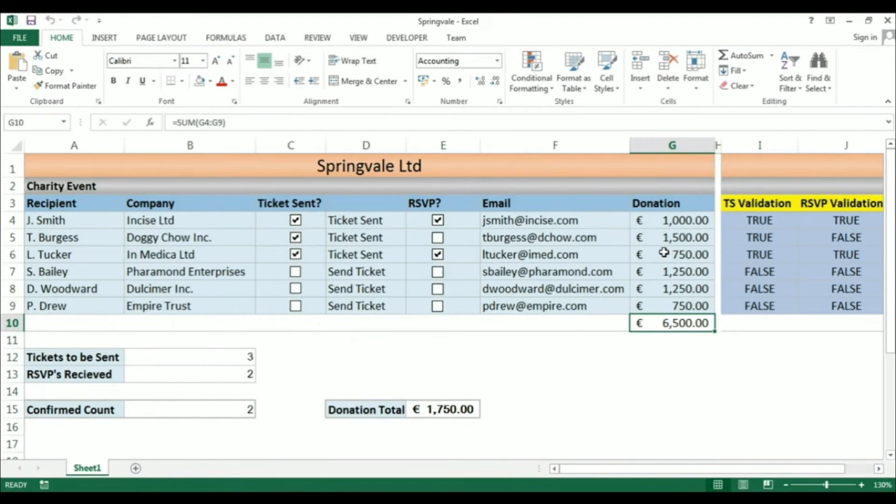
click(29, 159)
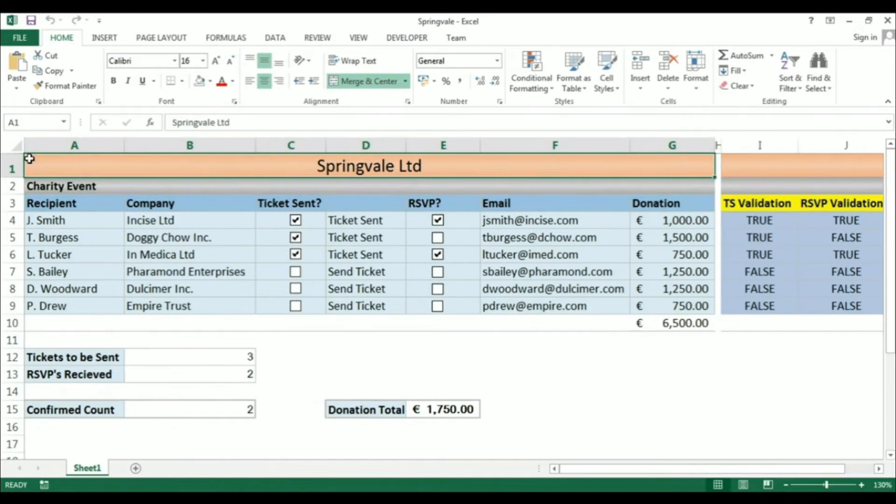
Toggle the Ticket Sent check box for Incise Ltd repeatedly, leave it cleared, and select cell D4 to view its IF formula.
click(295, 222)
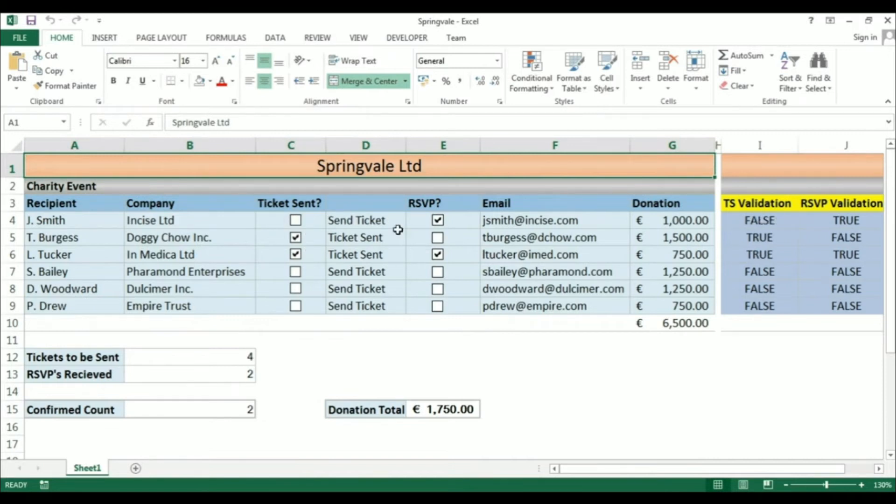
click(295, 222)
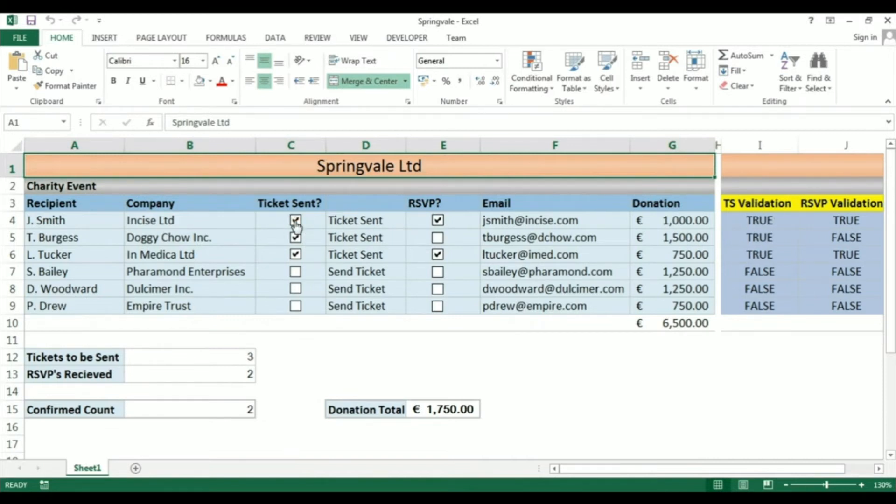
click(295, 222)
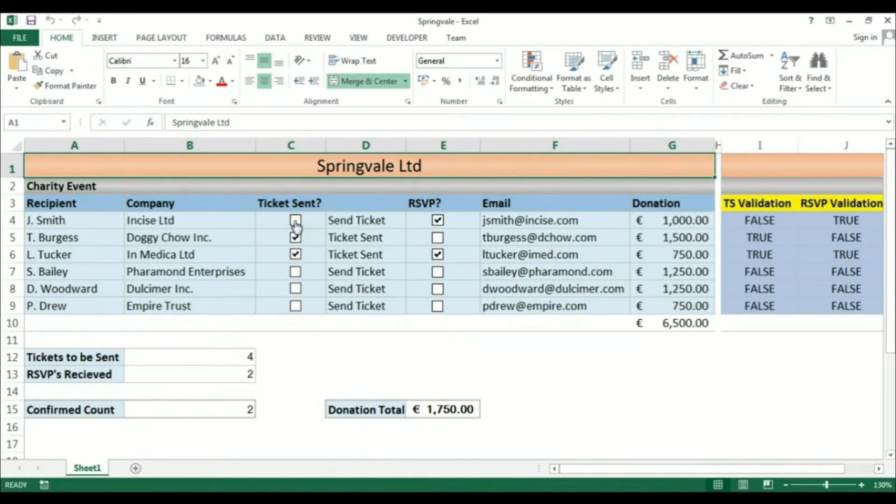
click(295, 222)
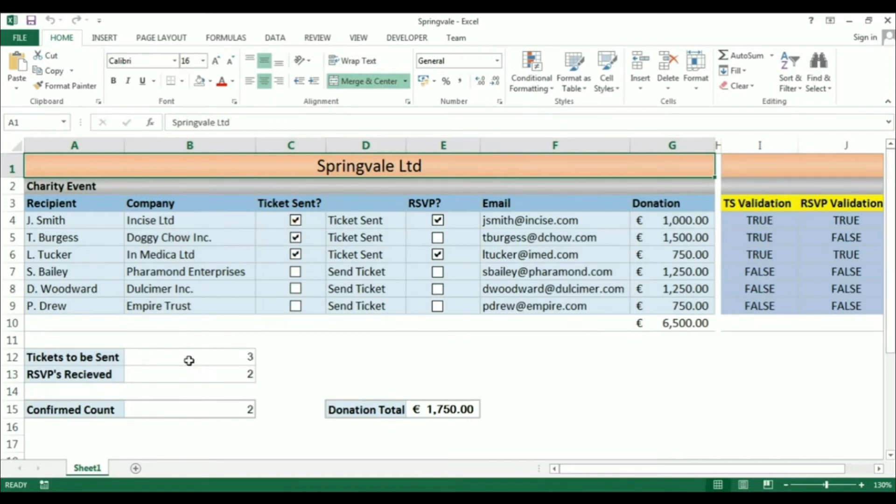
click(296, 222)
click(296, 220)
click(353, 221)
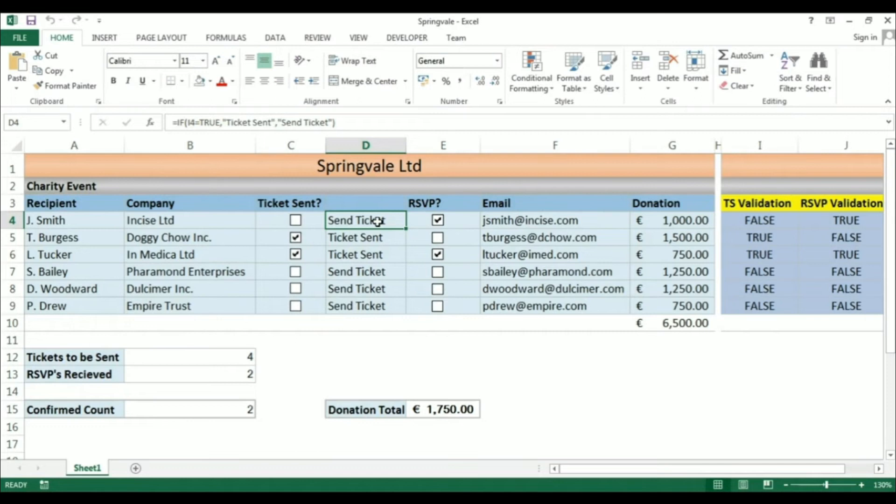
Paste the formula =IF(G4>990,"BIG SPENDER!!!", "MISER!!") into cell F13 and check it against the Incise Ltd donation in G4.
click(514, 371)
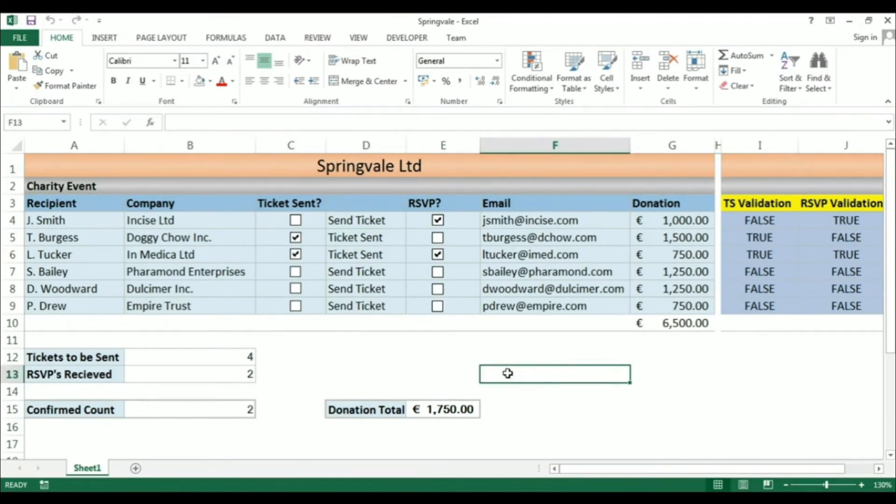
click(16, 64)
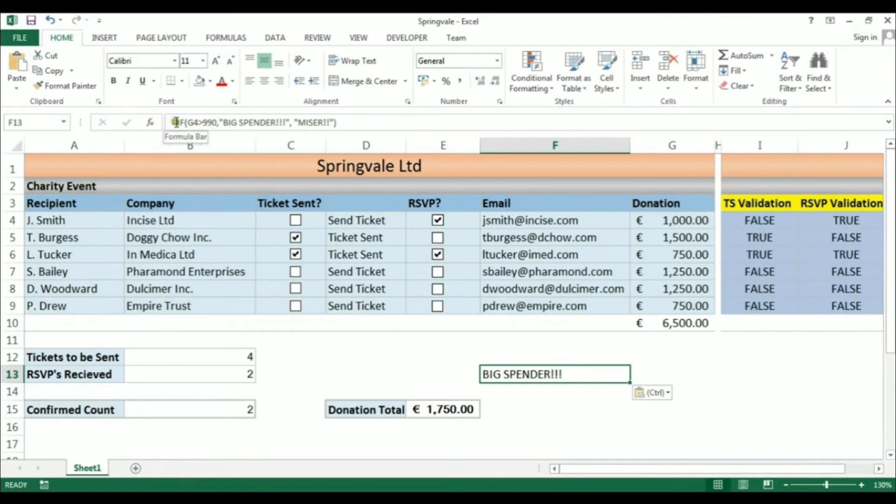
click(658, 223)
click(522, 376)
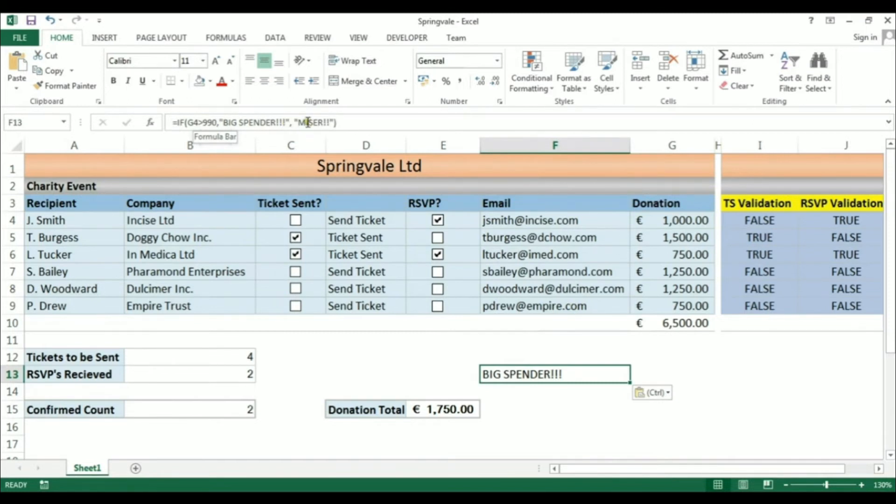
Change the Incise Ltd donation in cell G4 to 900 to test the IF formula.
click(659, 223)
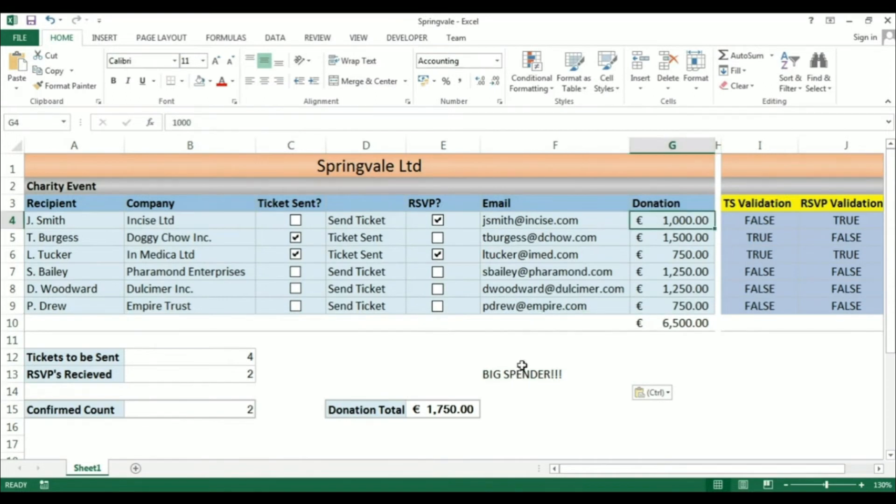
text(900)
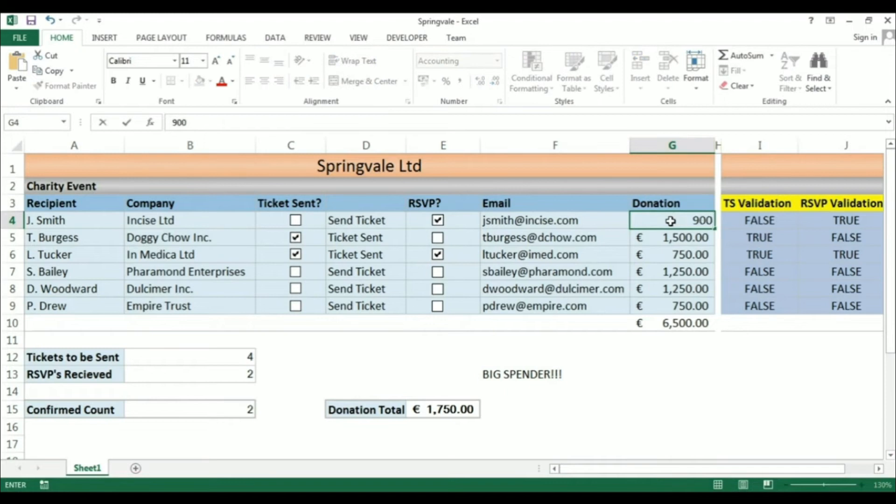
key(Return)
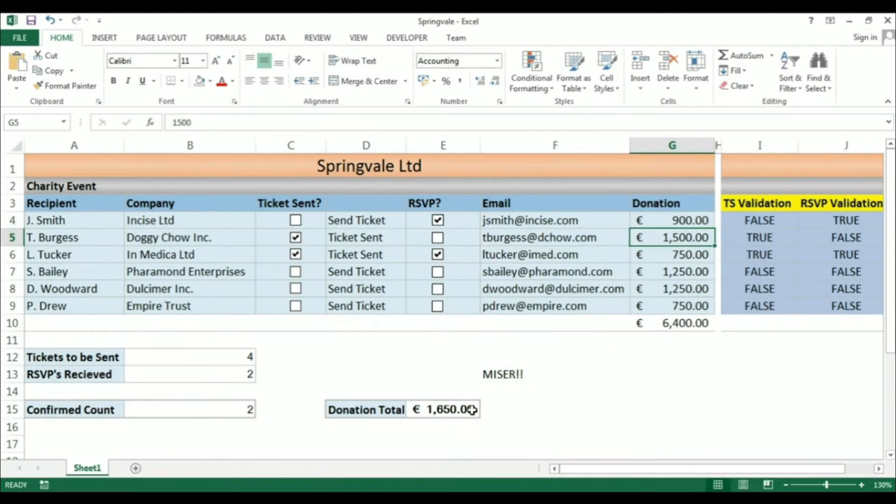
Undo the donation change in G4 and delete the example IF formula from cell F13.
click(49, 20)
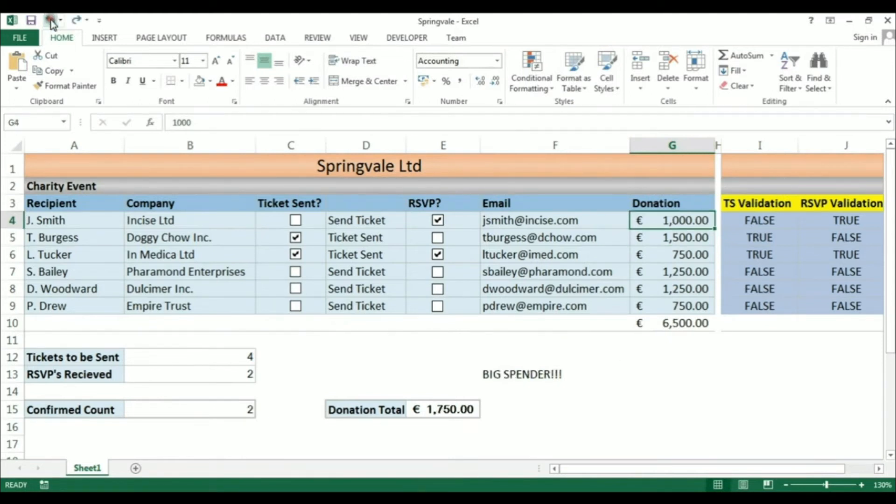
click(505, 374)
key(Delete)
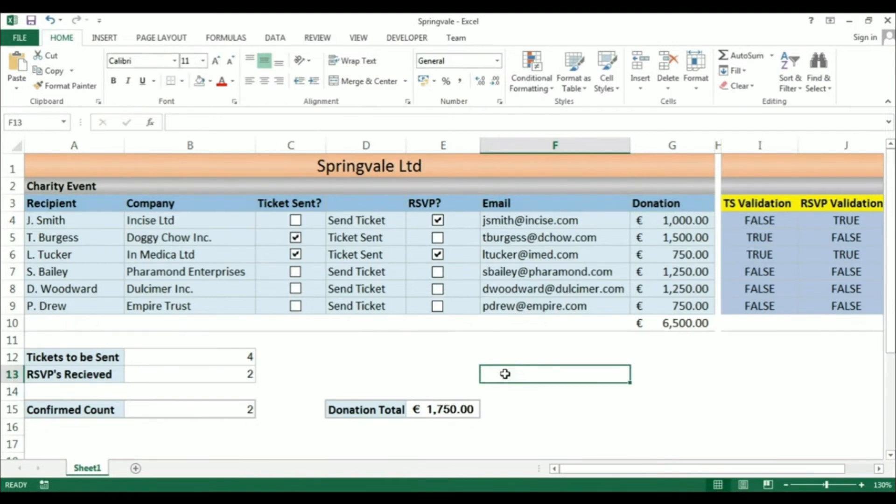
View the Tickets to be Sent formula in B12 and test it by ticking and clearing Ticket Sent for Pharamond Enterprises.
click(183, 357)
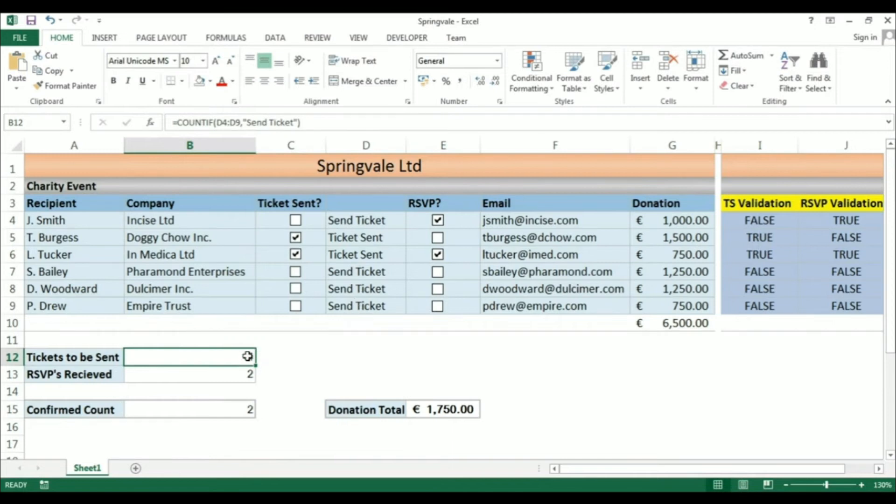
click(296, 273)
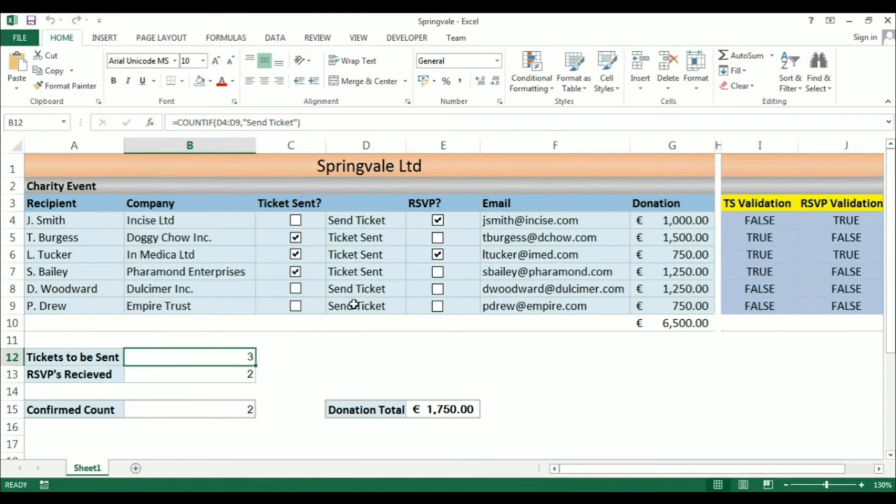
click(296, 273)
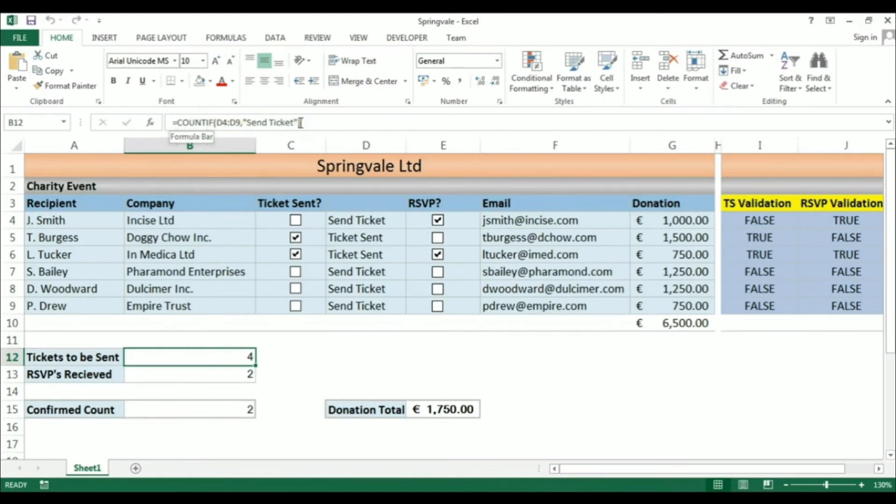
View the formulas for RSVPs received in B13, Confirmed Count in B15 and Donation Total in E15, and reselect title cell A1.
click(175, 374)
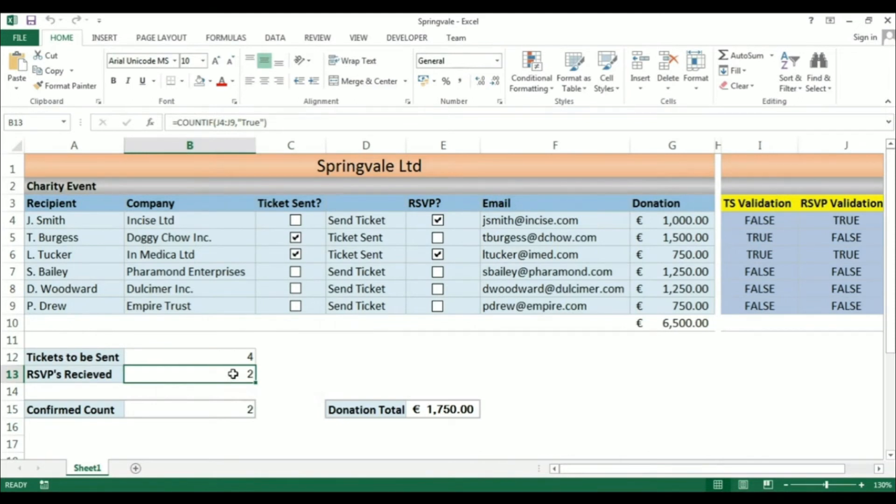
click(218, 409)
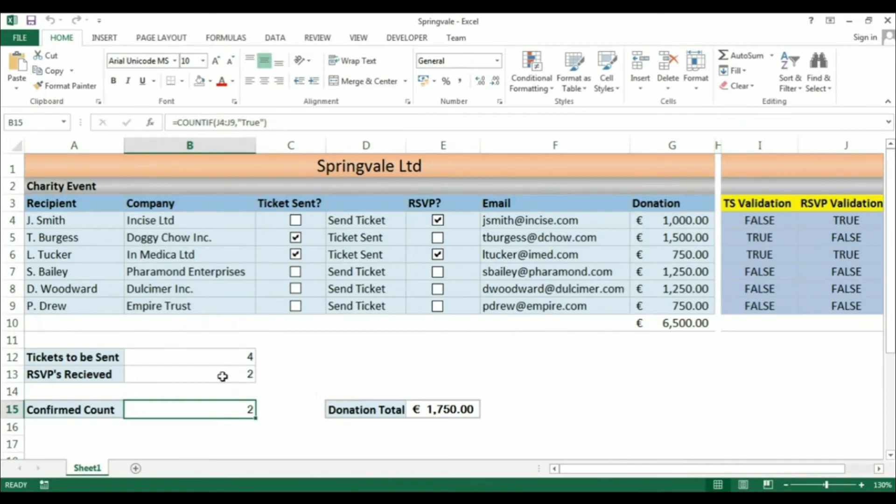
click(30, 157)
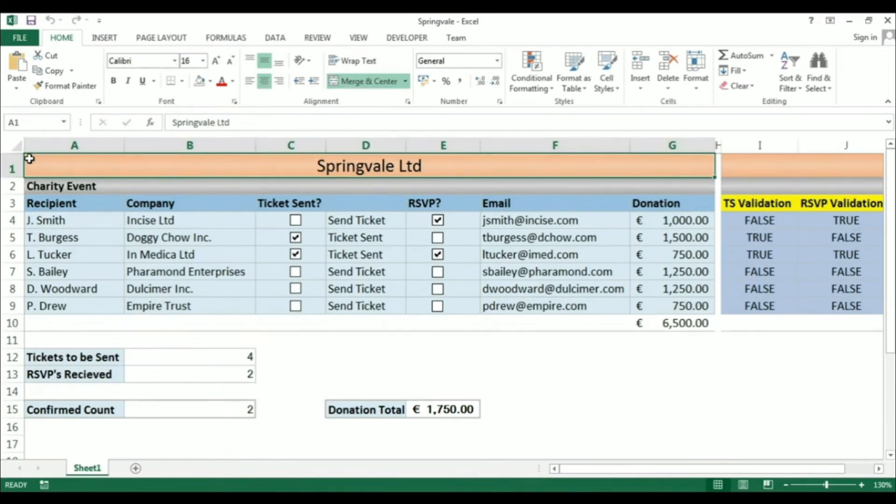
click(447, 410)
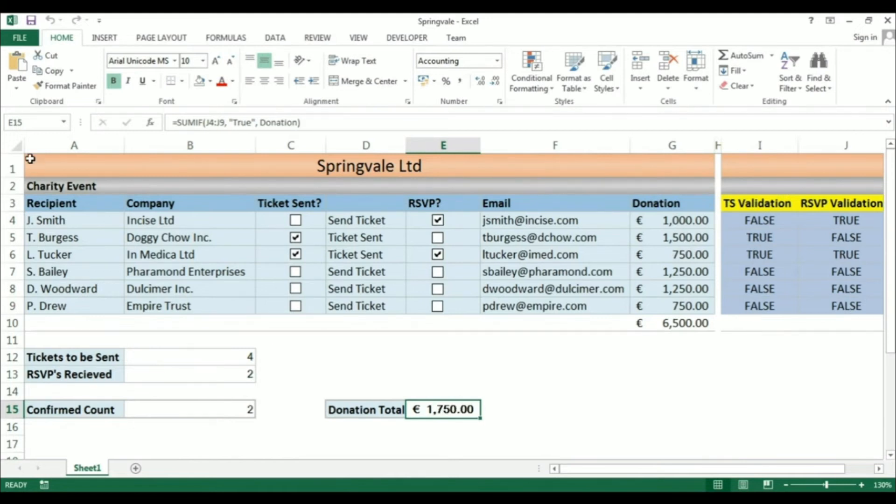
click(30, 158)
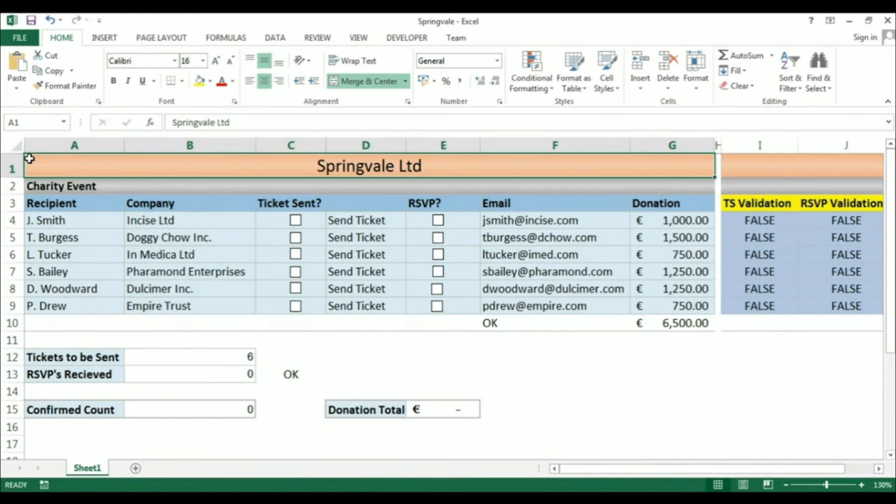
Examine the error-check formulas in cells F10 and C13 and the donation sum in G10 that F10 tests.
click(514, 325)
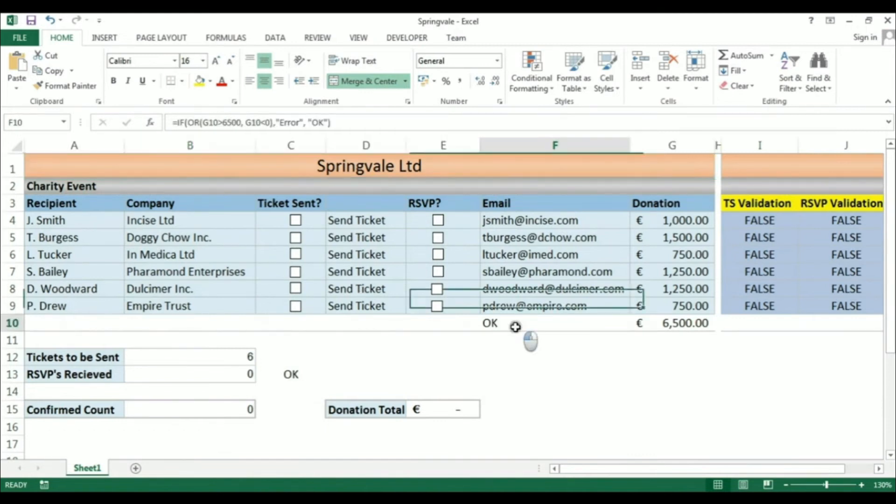
click(287, 374)
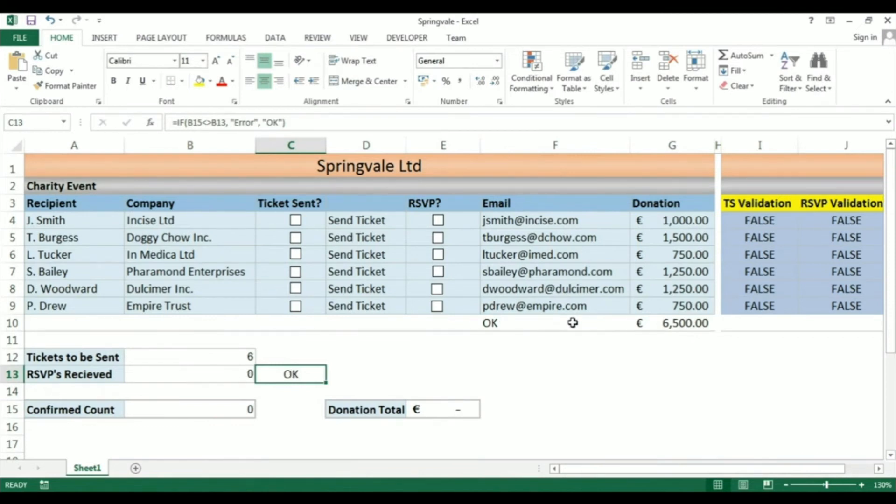
click(548, 323)
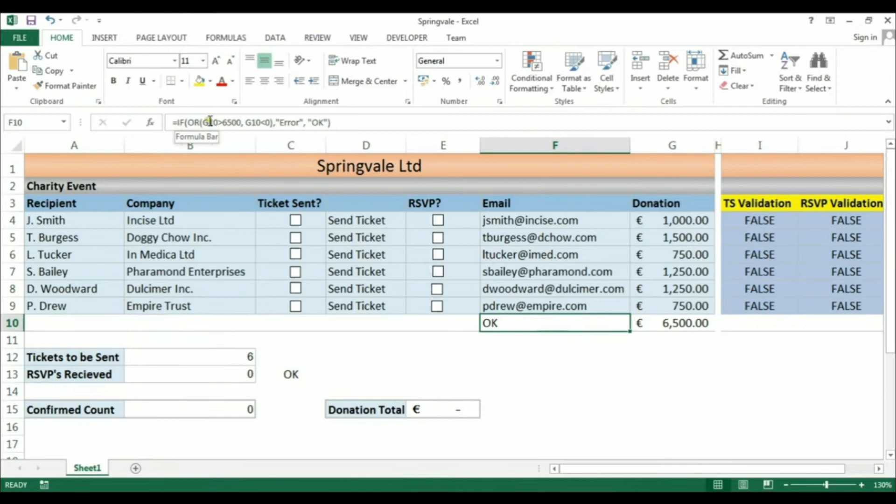
click(654, 322)
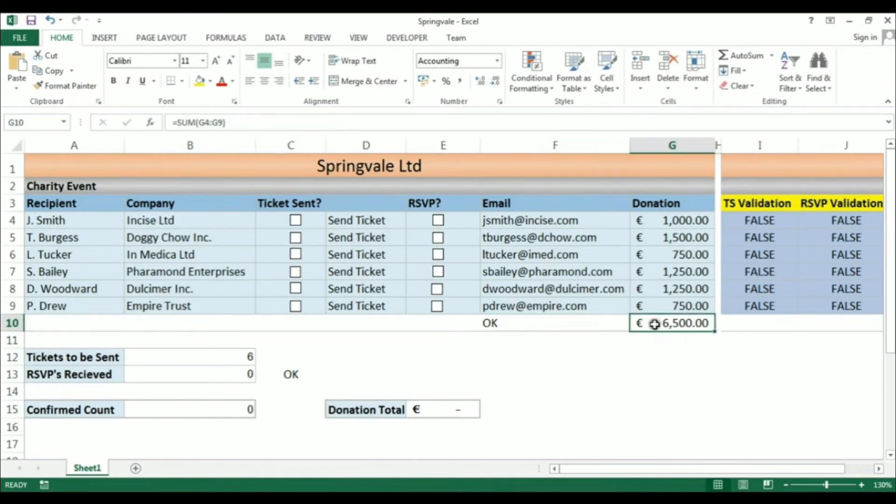
click(603, 322)
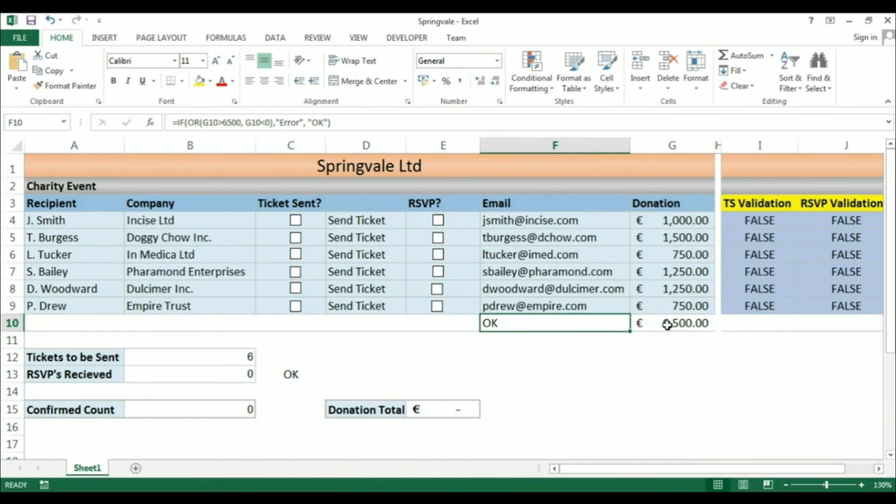
Change the In Medica Ltd donation in cell G6 to 751 to test the error check in F10.
click(670, 254)
text(751)
key(Return)
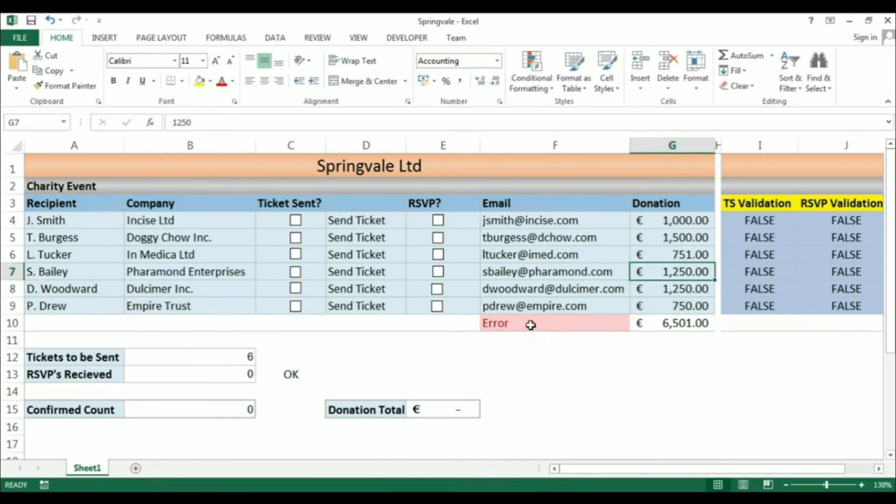
Open the Text That Contains conditional formatting rule to view its settings and close it without applying anything.
click(534, 66)
mouse_move(529, 113)
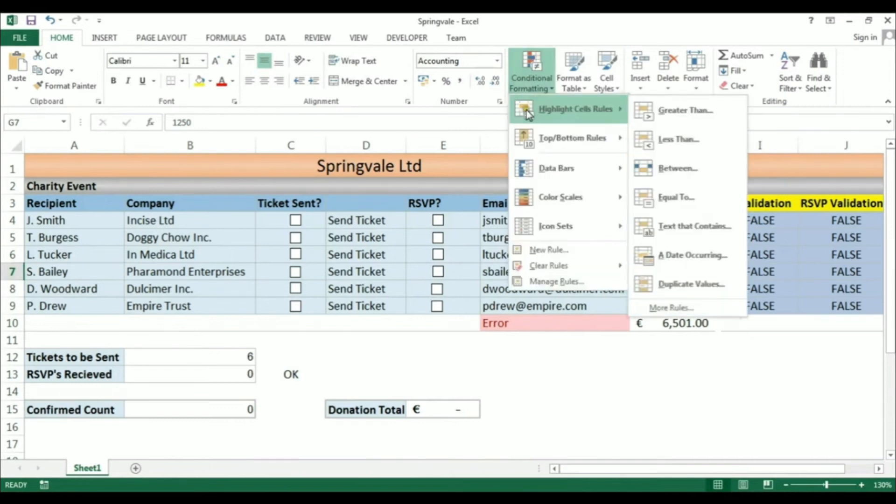
click(651, 227)
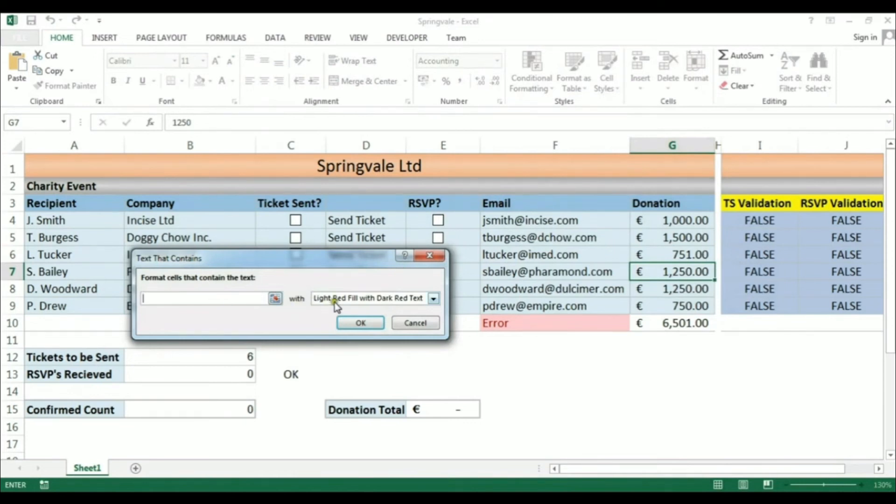
click(413, 323)
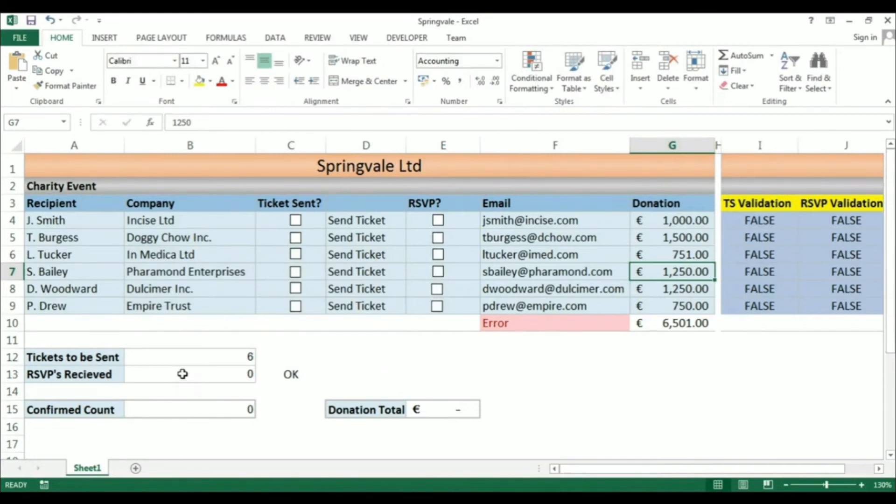
Select cell C13 to view its error-check formula, and tick both Ticket Sent and RSVP for Incise Ltd.
click(273, 378)
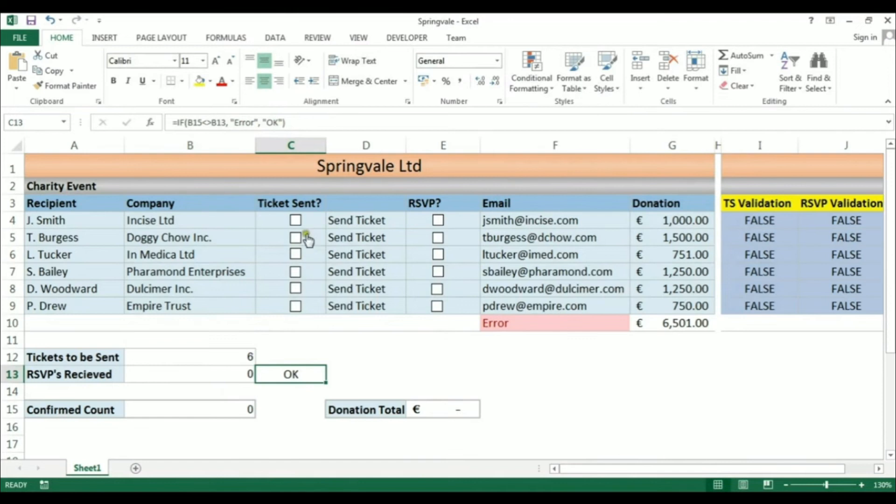
click(296, 219)
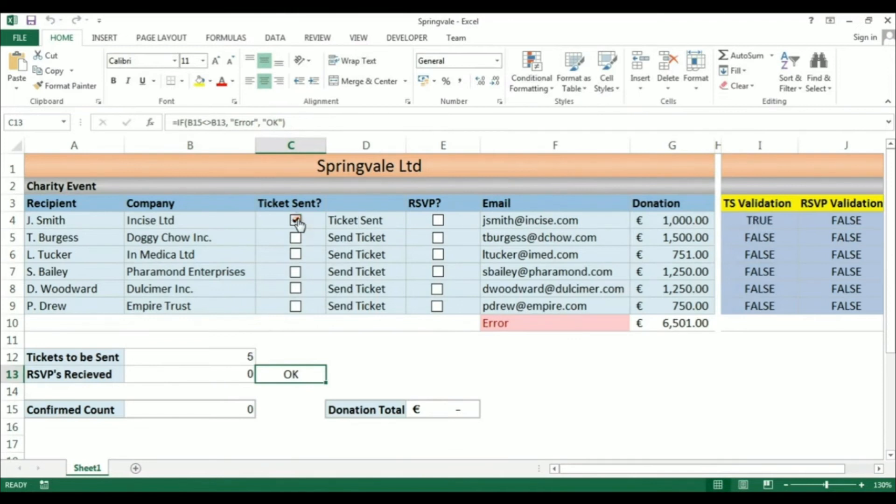
click(438, 221)
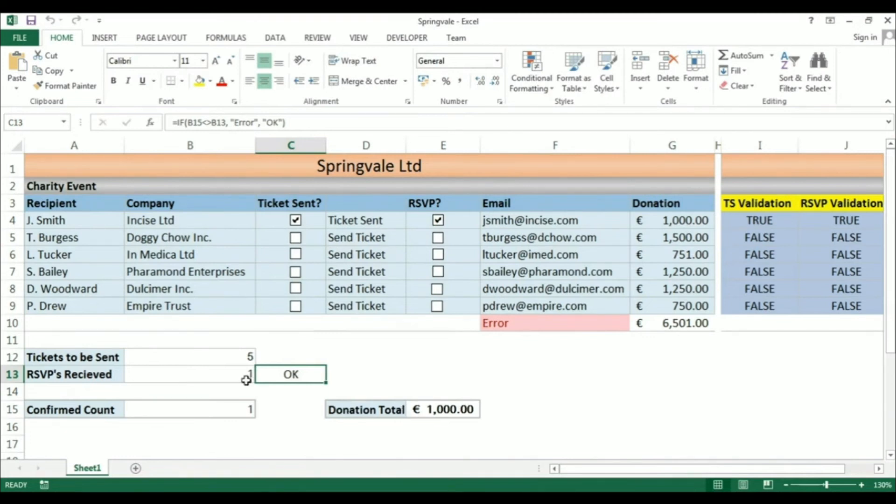
Overwrite the RSVP's Recieved count in B13 with 5 to test the error check in C13, and undo the entry.
click(223, 374)
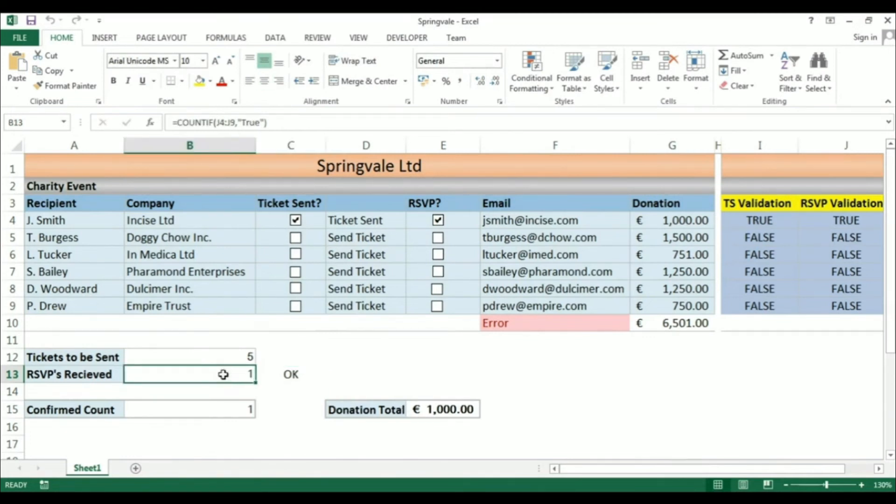
text(5)
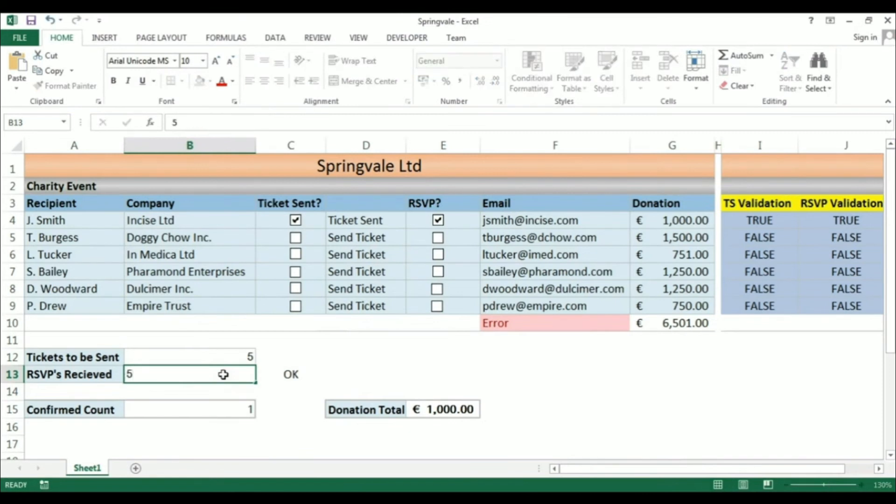
key(Return)
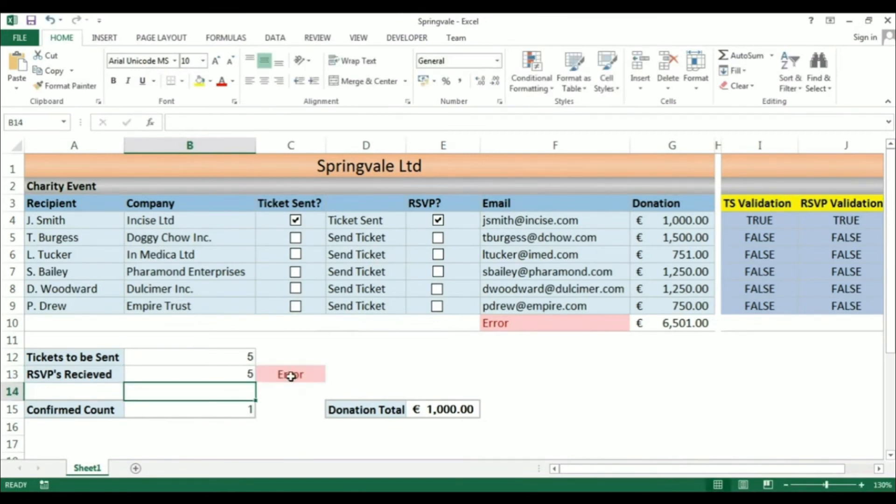
click(51, 20)
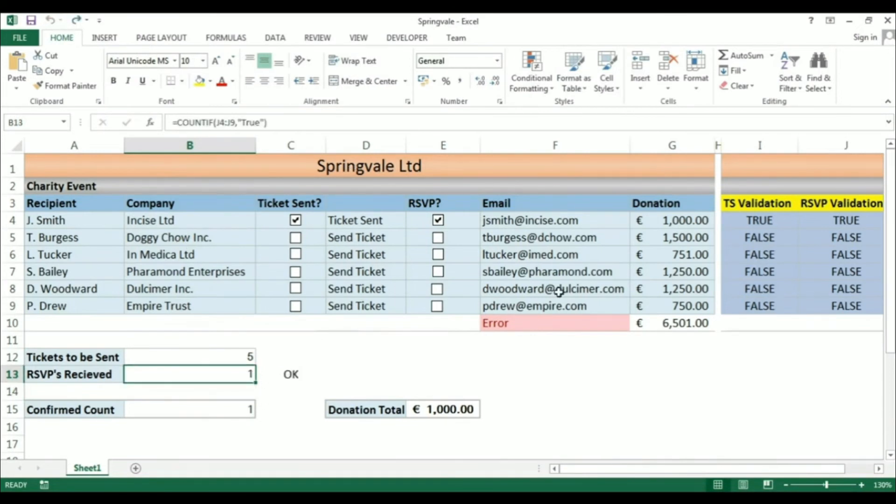
Set the In Medica Ltd donation in cell G6 to 750.
click(679, 254)
text(7)
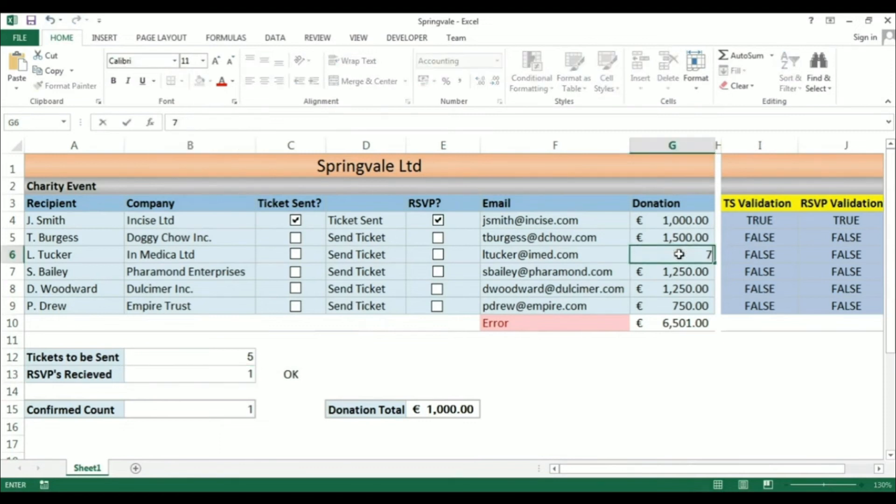
text(50)
key(Return)
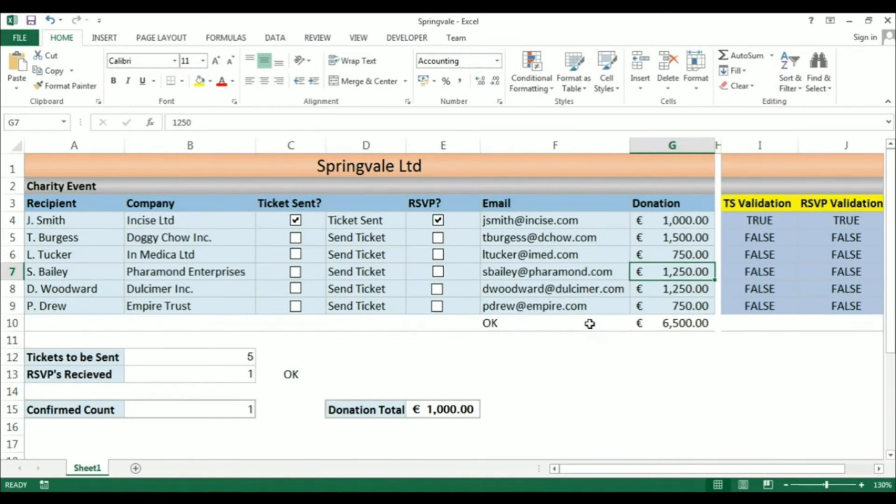
Review the error-check formulas in cells F10 and C13, and return to the title cell A1.
click(531, 321)
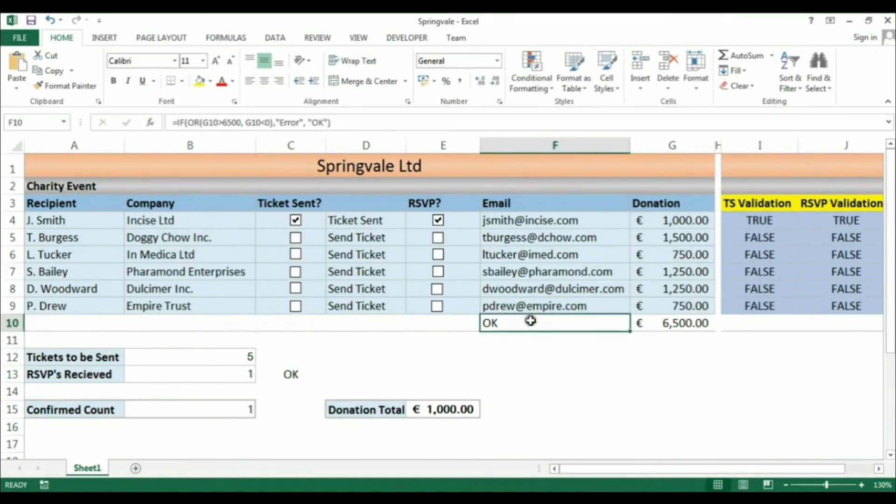
click(289, 373)
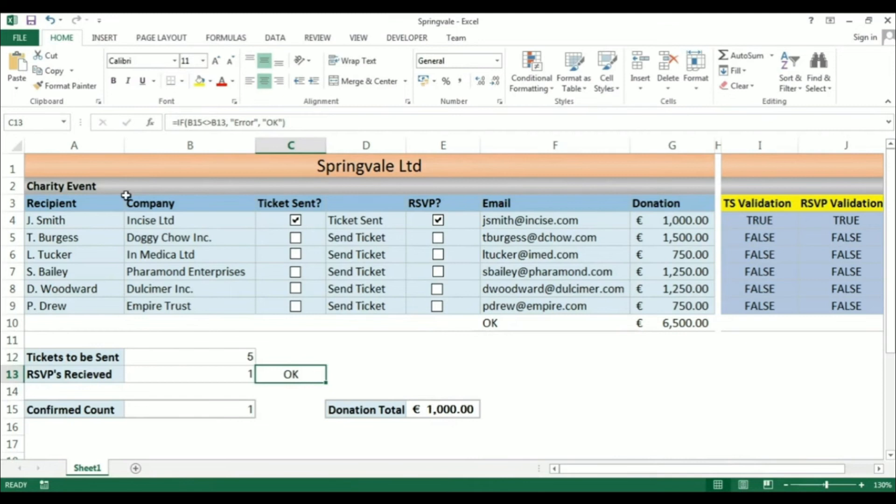
click(29, 158)
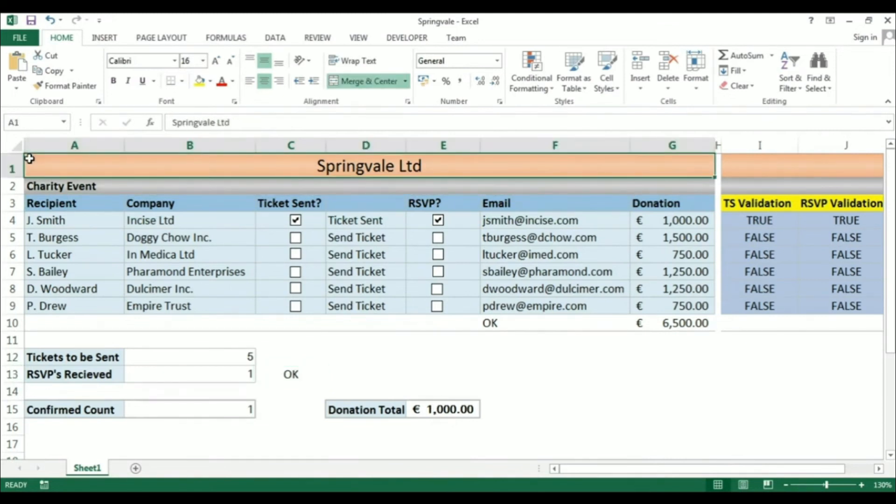
Enter the formula =IF(E15>6500, "ERROR","OK") in cell F15 beside the Donation Total.
click(493, 406)
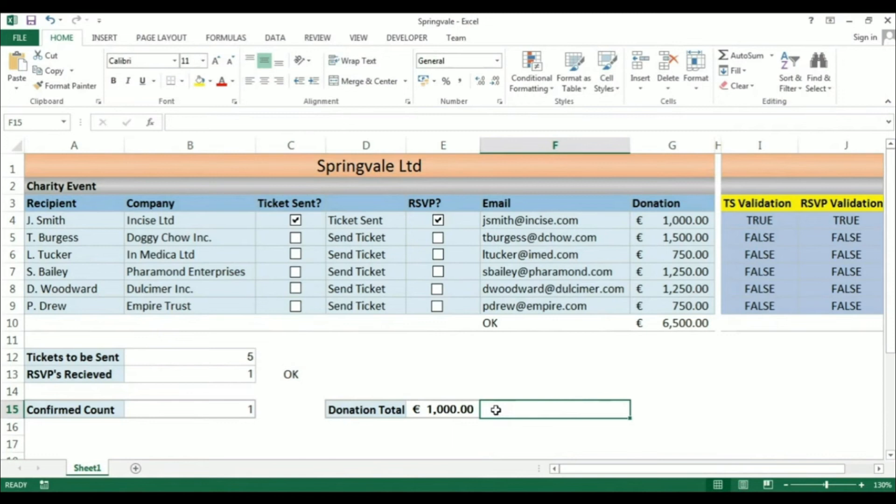
click(188, 123)
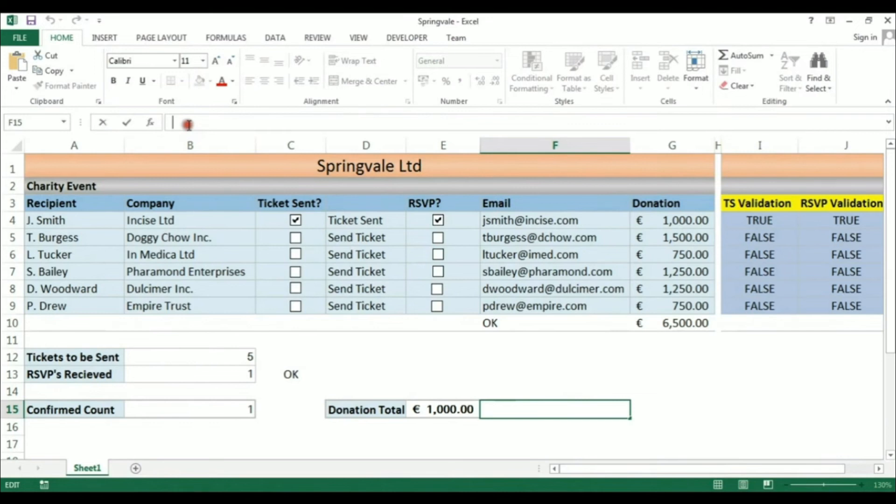
text(=i)
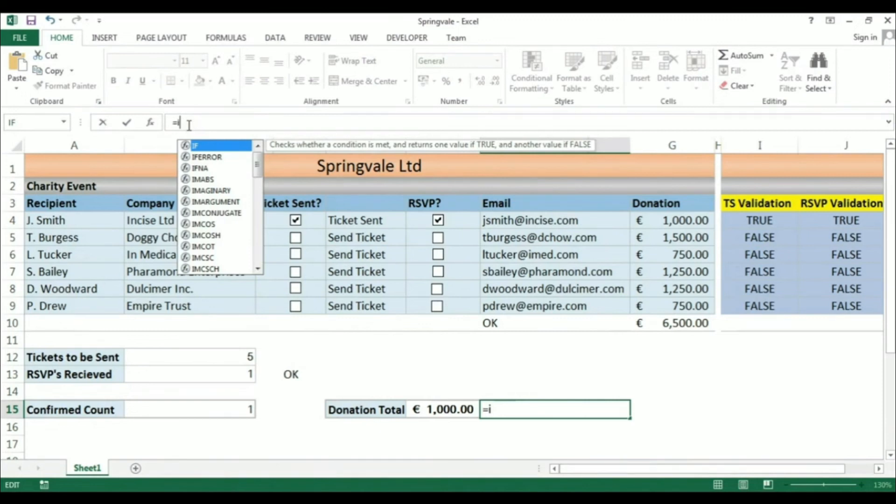
text(f()
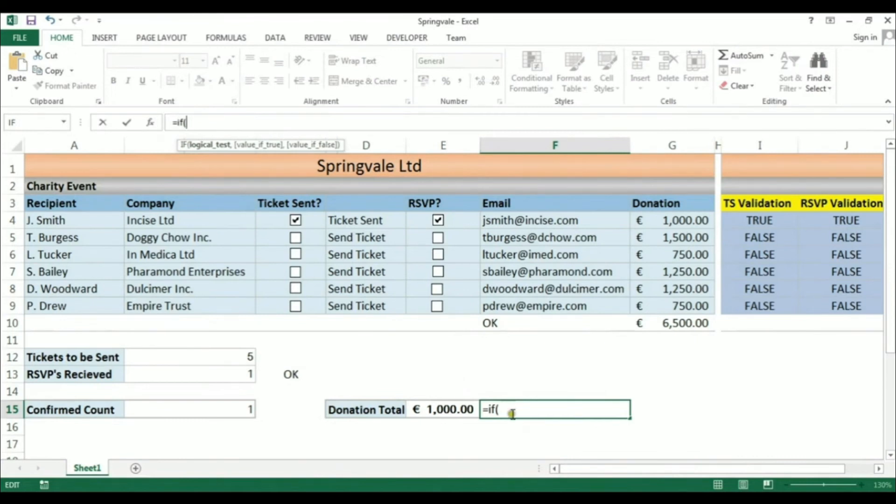
click(430, 410)
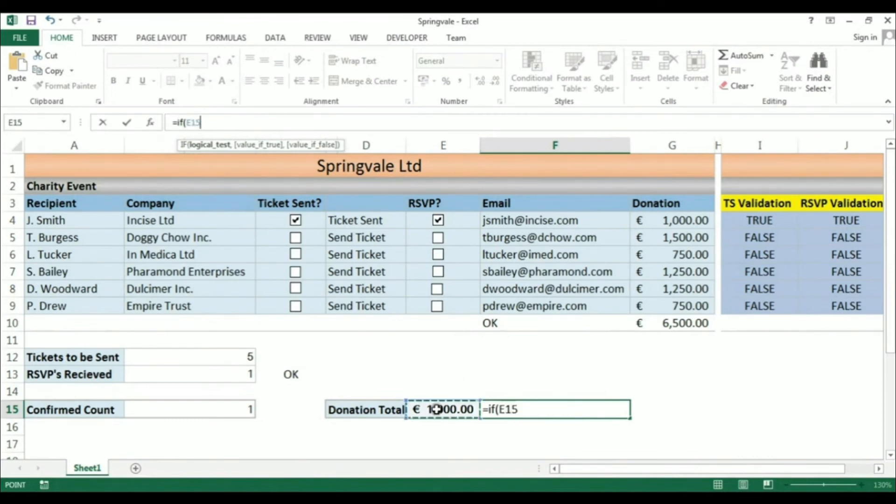
click(524, 410)
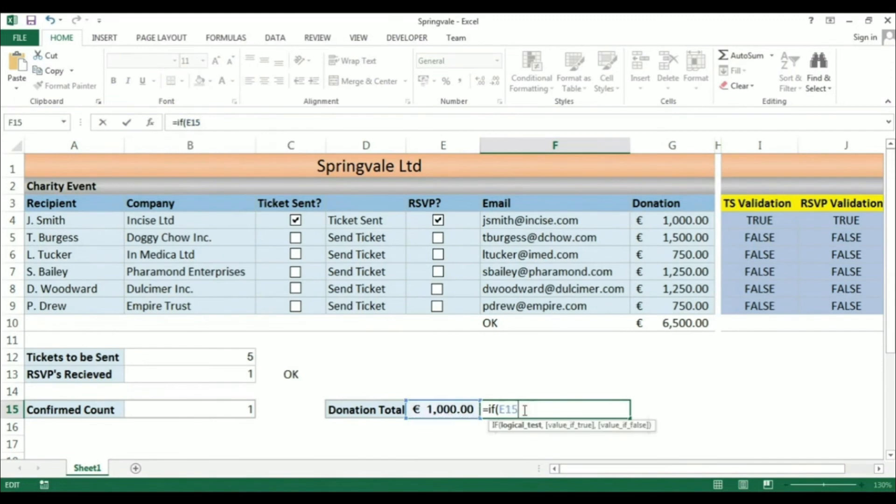
text(>6500,)
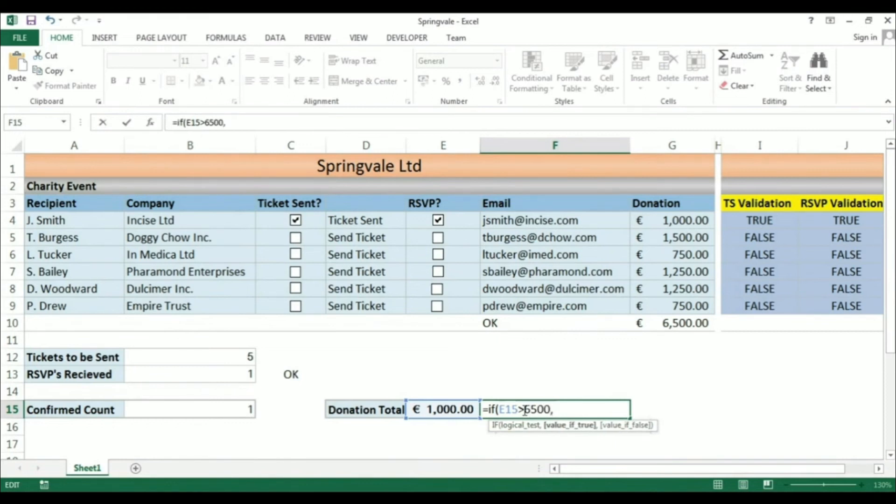
text( "ERROR")
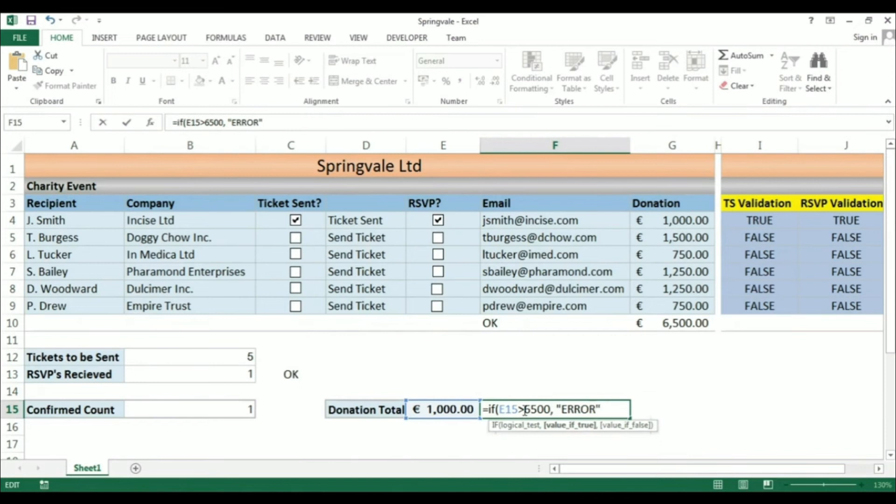
text(,)
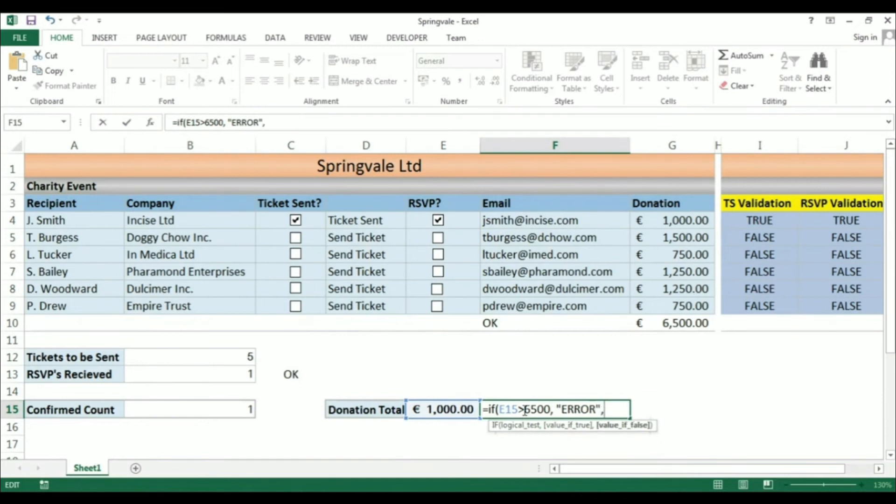
text("OK"))
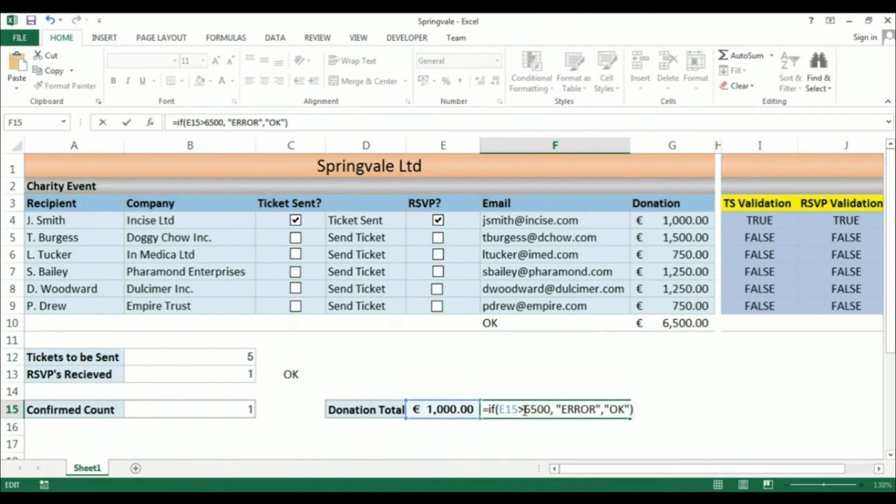
click(549, 410)
click(562, 409)
key(Return)
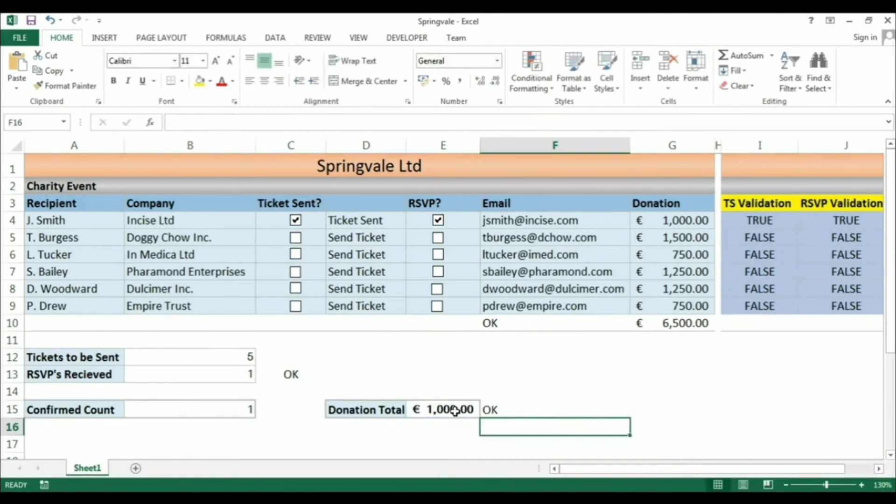
Overwrite the Donation Total in E15 with 7000 to test the error check in F15.
click(500, 410)
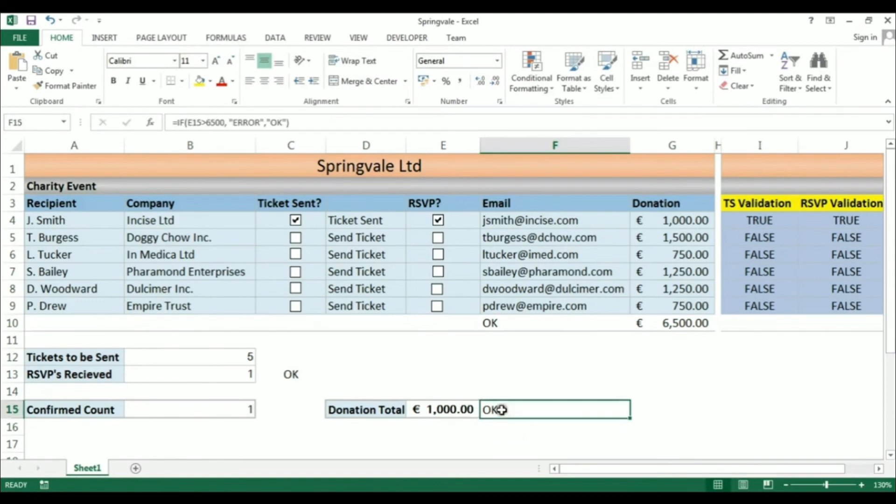
click(450, 411)
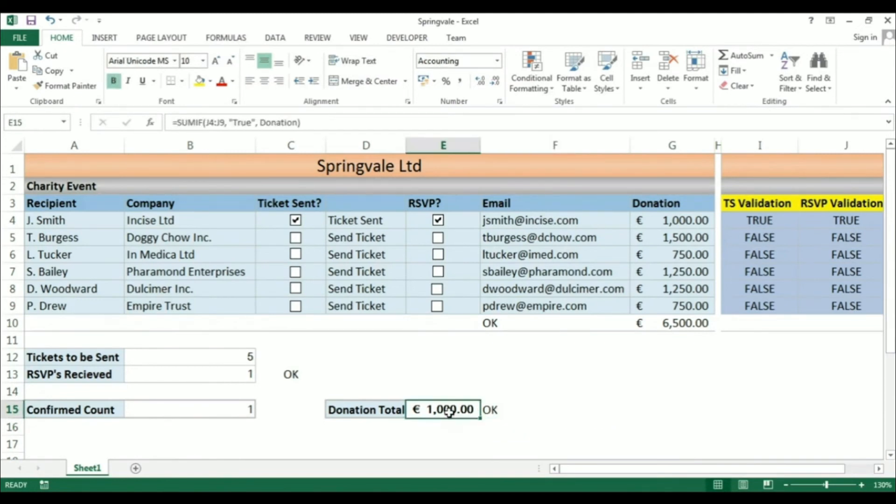
text(7000)
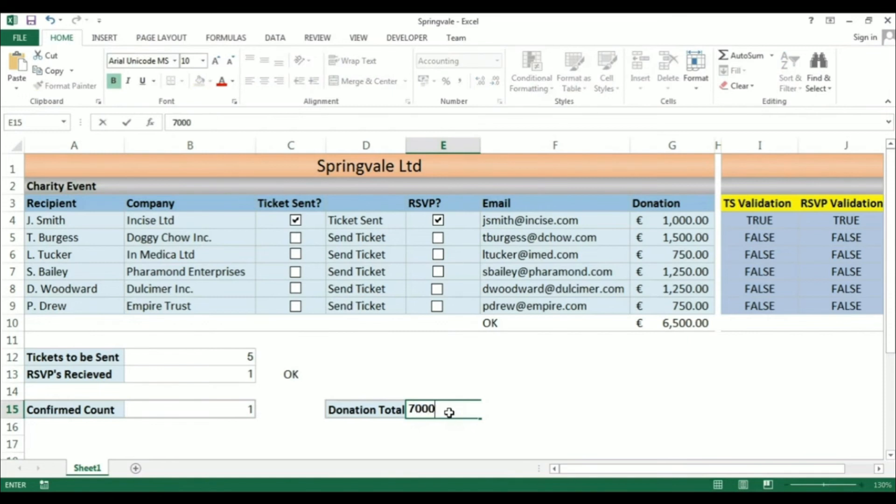
key(Return)
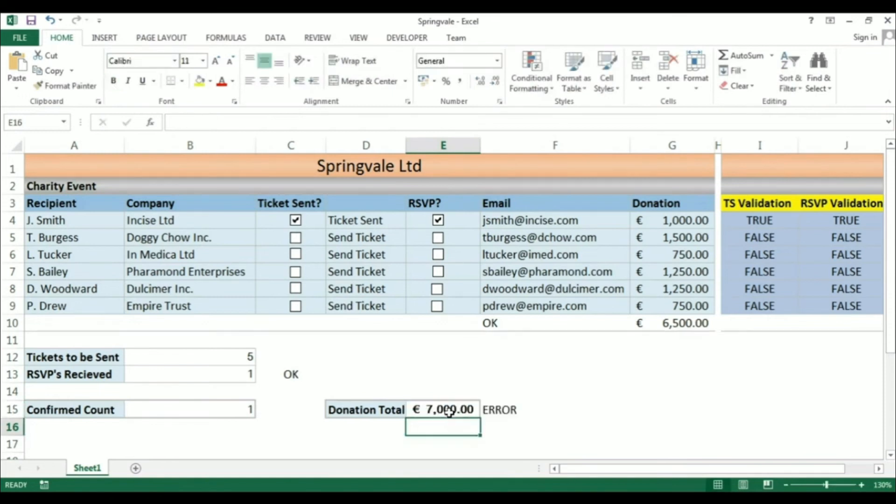
Add a Text That Contains conditional formatting rule for ERROR to cell F15, using Light Red Fill with Dark Red Text.
click(501, 410)
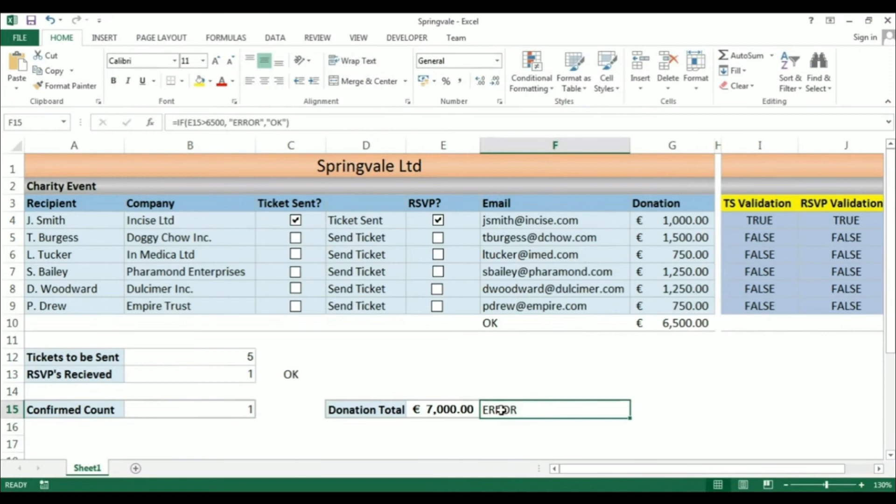
click(534, 69)
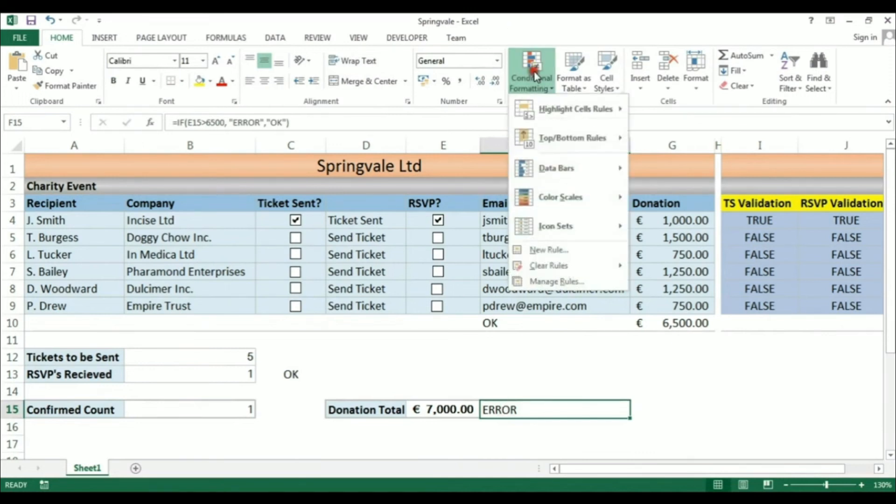
mouse_move(530, 112)
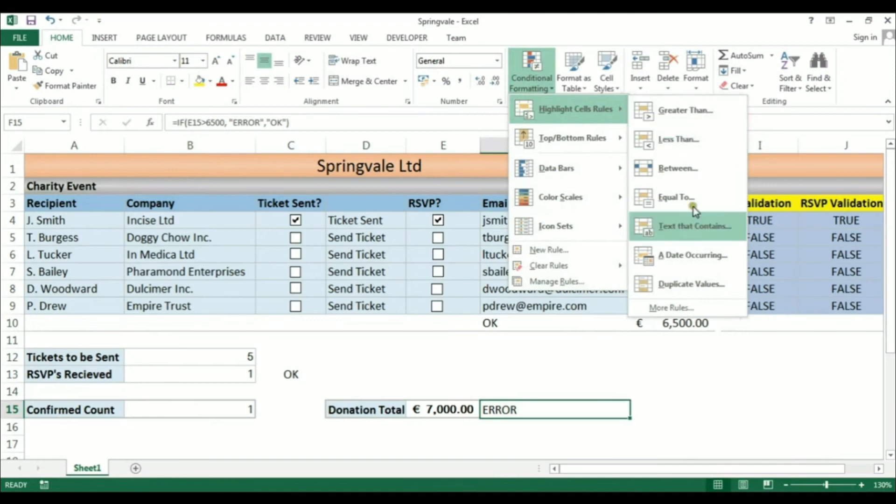
click(668, 226)
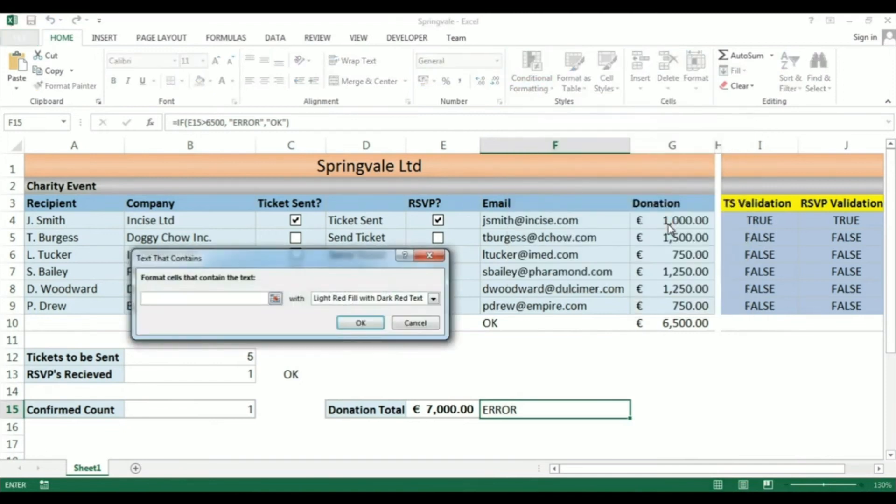
text(ERROR)
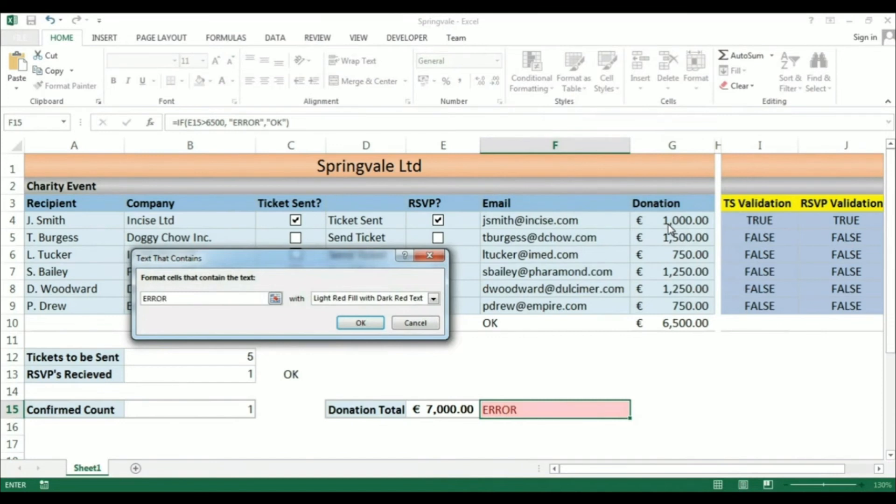
click(348, 324)
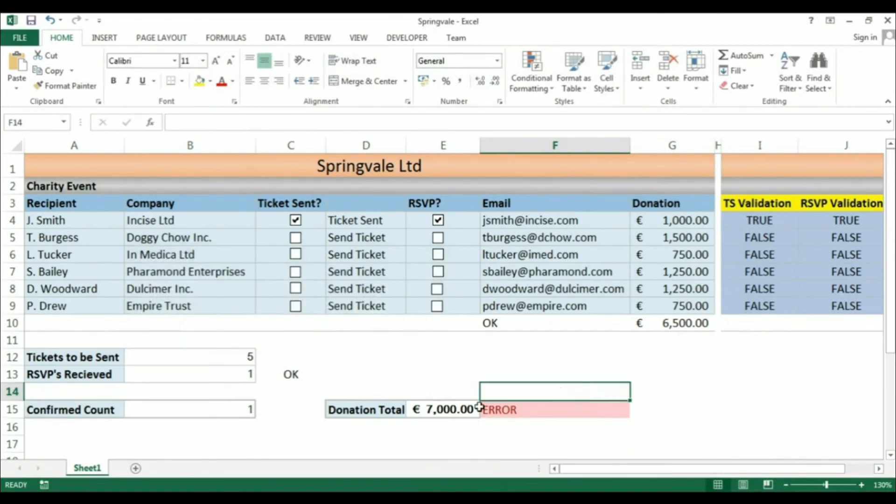
Undo the 7000 entry in E15 to restore the Donation Total's SUMIF formula.
click(447, 409)
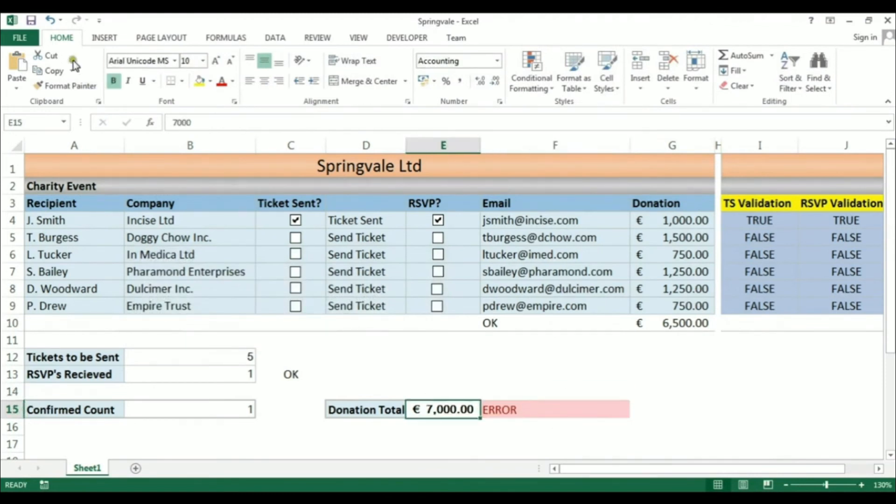
click(49, 21)
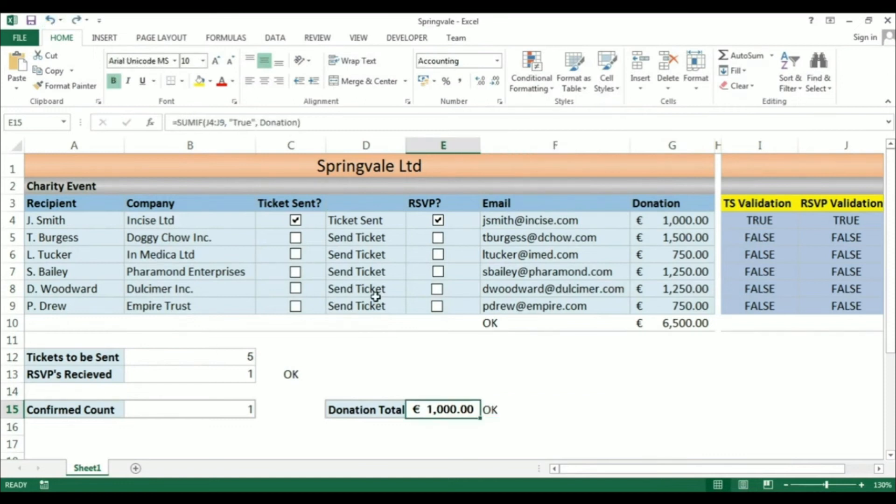
Examine the cell references in the Donation Total error-check formula in F15, leaving the formula as it is.
click(510, 409)
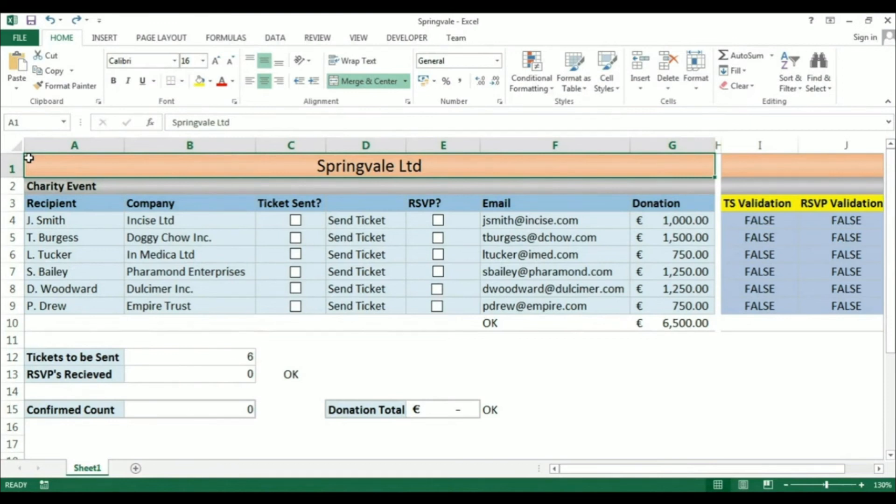
click(504, 410)
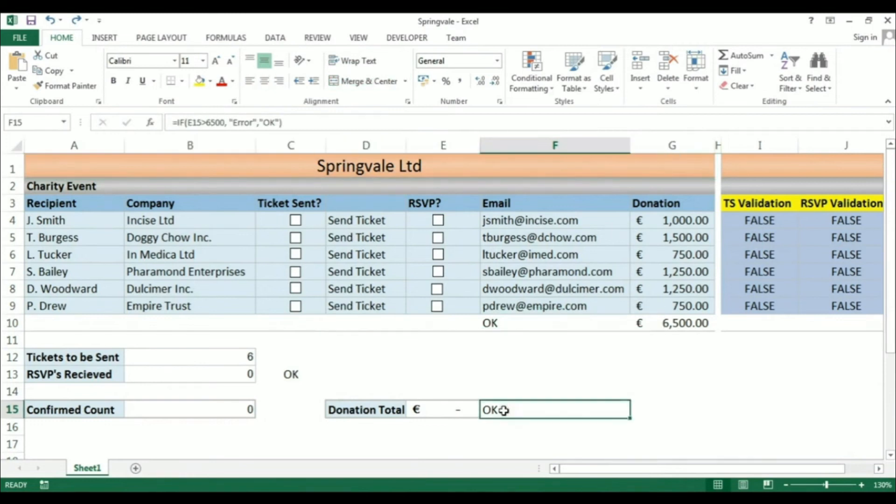
double_click(503, 410)
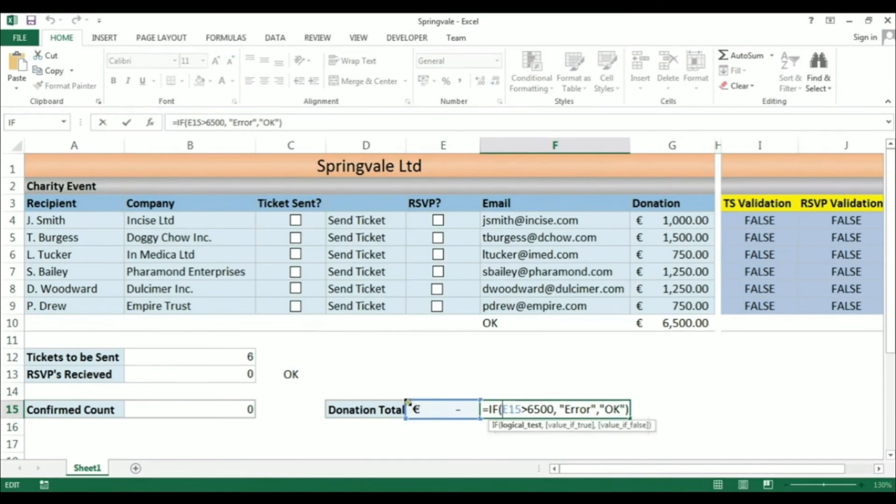
double_click(513, 410)
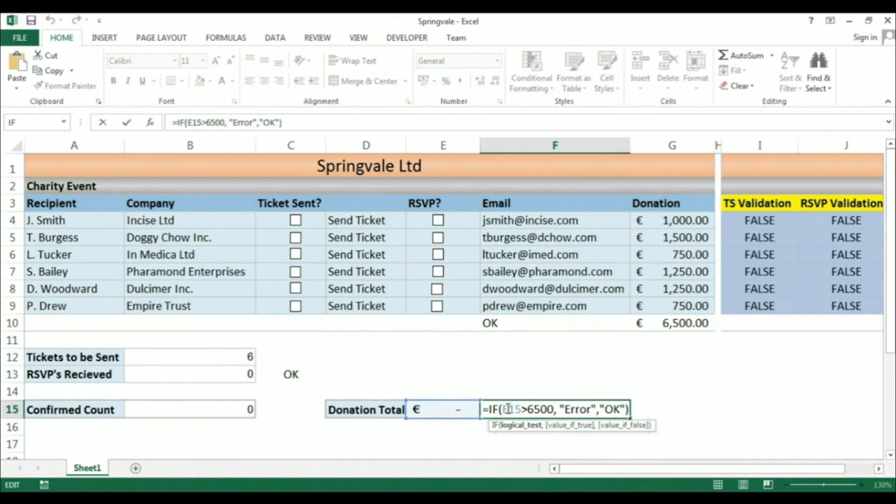
key(Return)
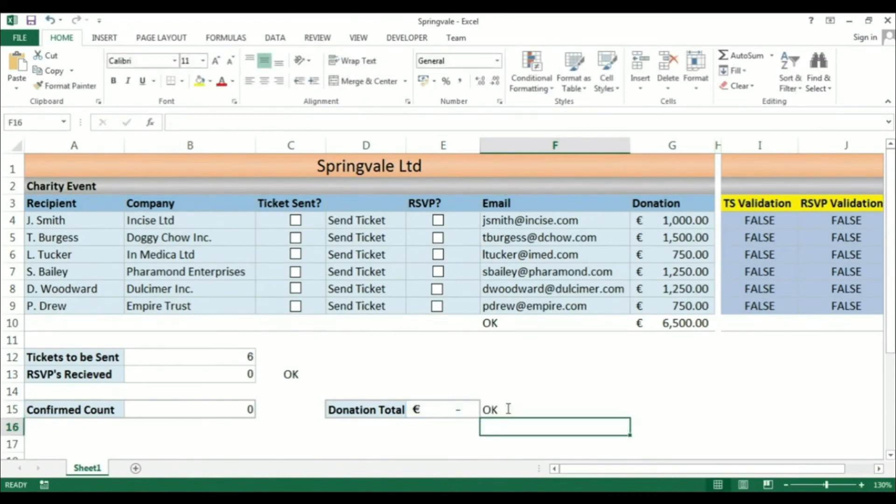
Examine the cell references in the error-check formulas in F10 and C13, leaving both formulas as they are.
click(541, 322)
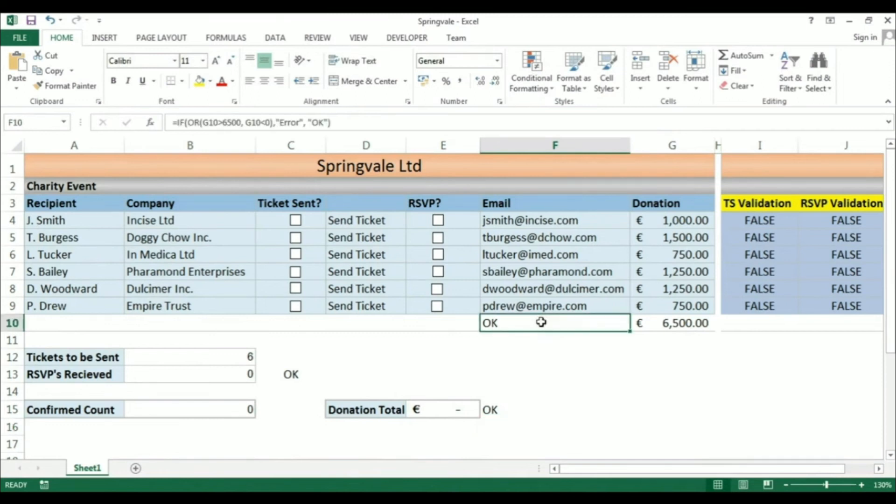
double_click(541, 322)
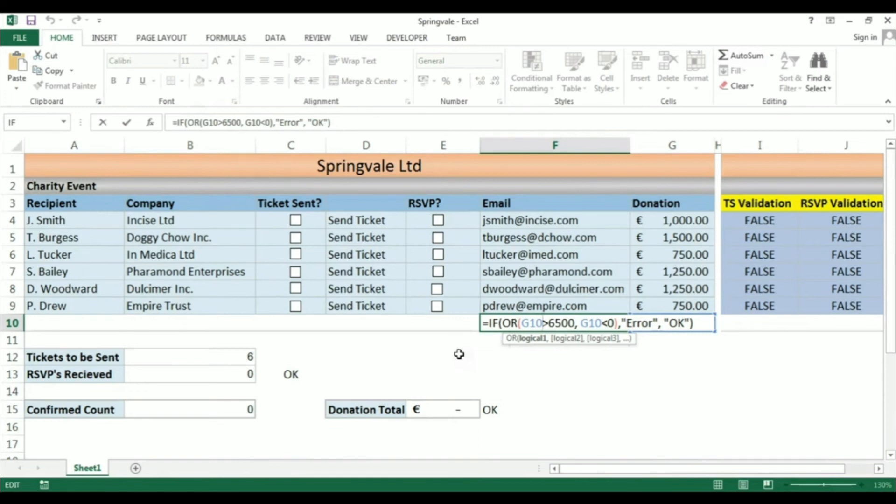
key(ctrl+Return)
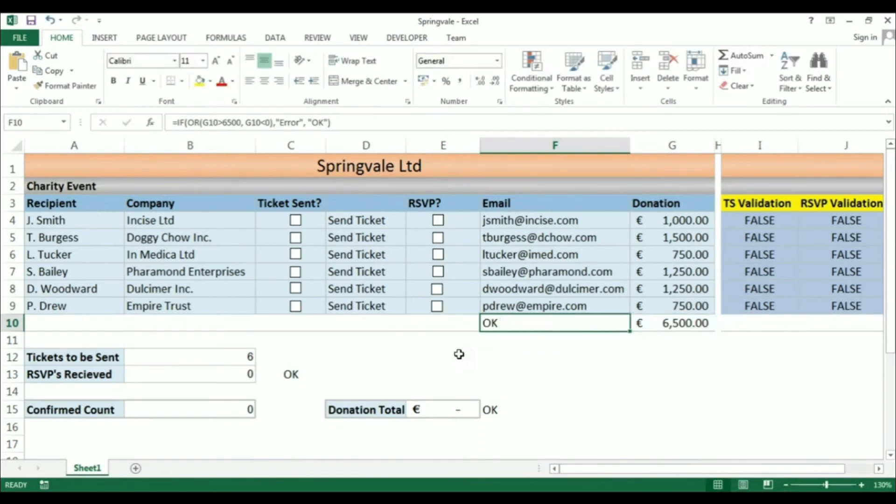
click(192, 373)
click(282, 375)
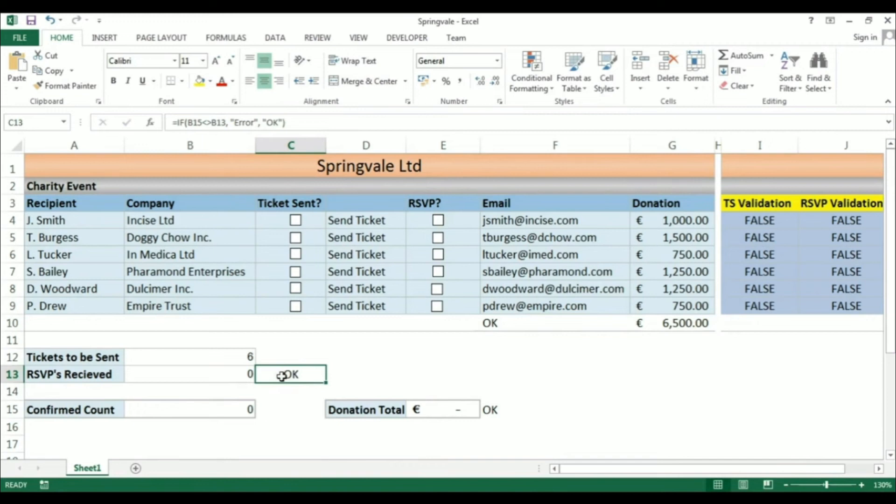
double_click(281, 375)
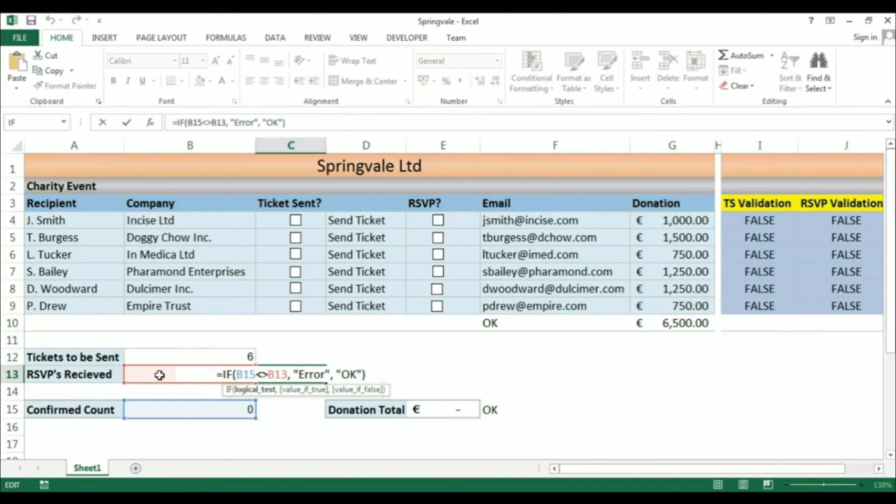
key(Return)
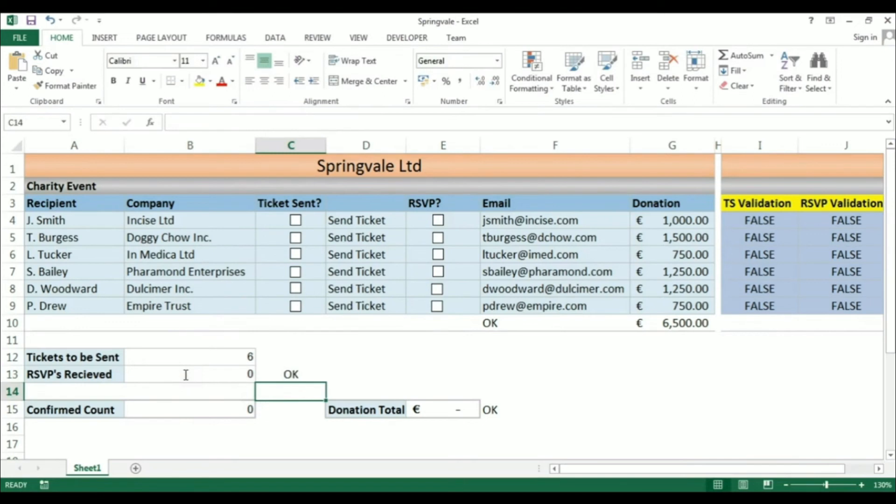
Try stretching the criteria range of the SUMIF formula in E15 to F4:J6, and return it to J4:J9.
click(457, 409)
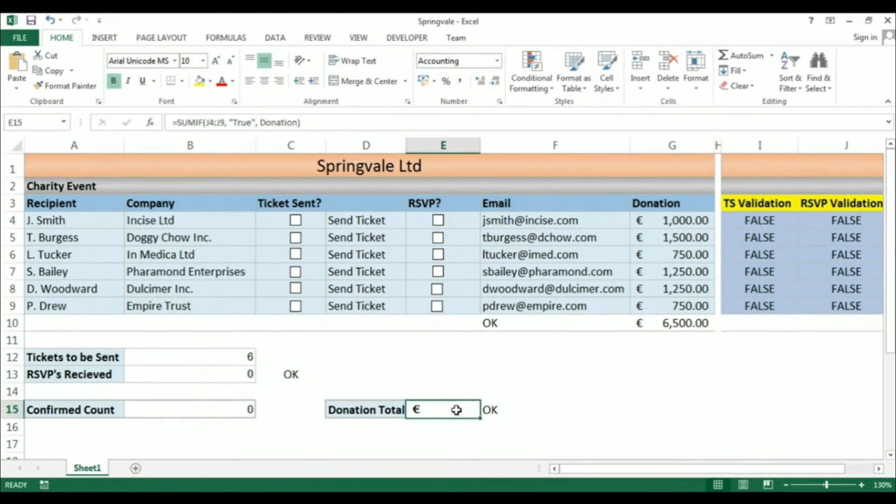
double_click(456, 410)
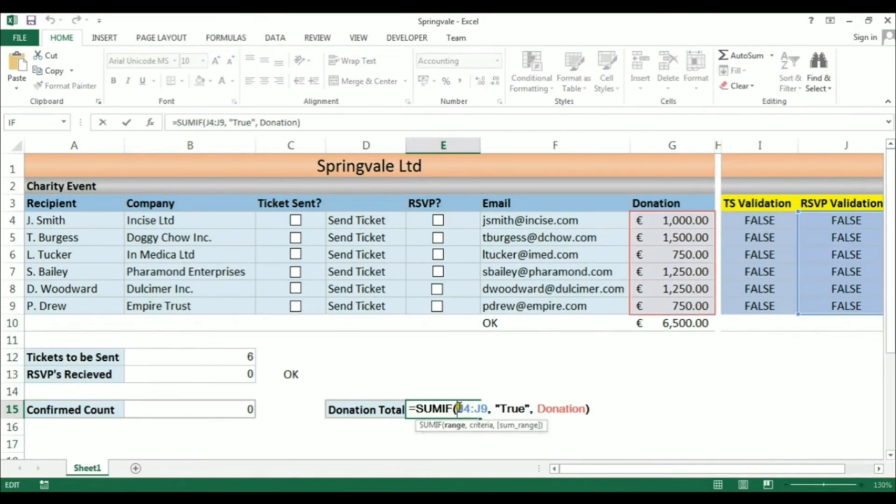
drag(459, 408, 490, 409)
key(F2)
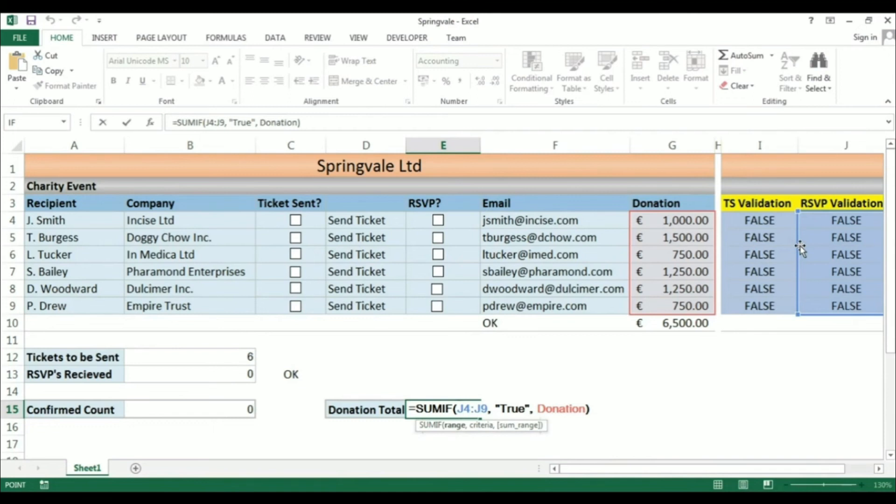
drag(800, 248, 845, 241)
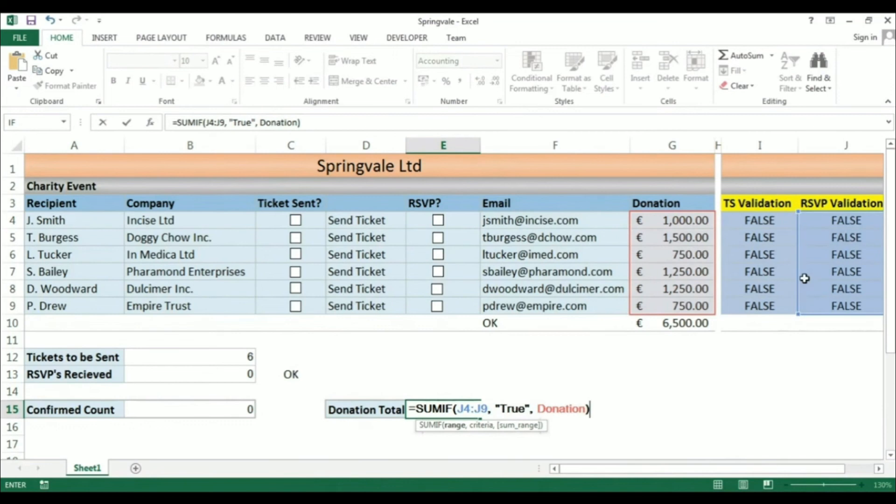
drag(798, 315, 538, 268)
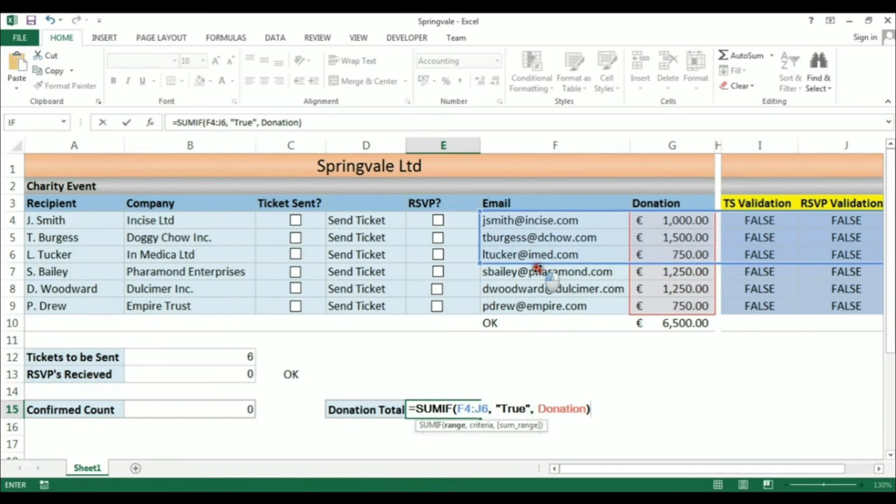
drag(592, 268, 826, 310)
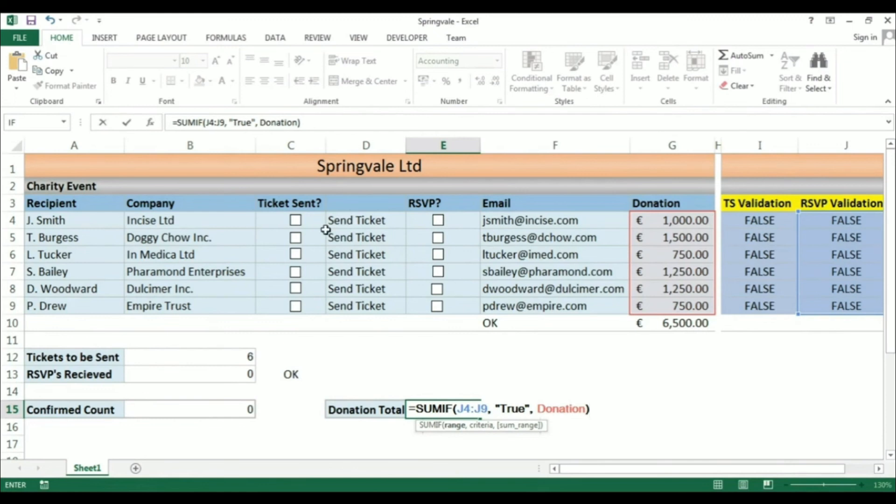
key(Return)
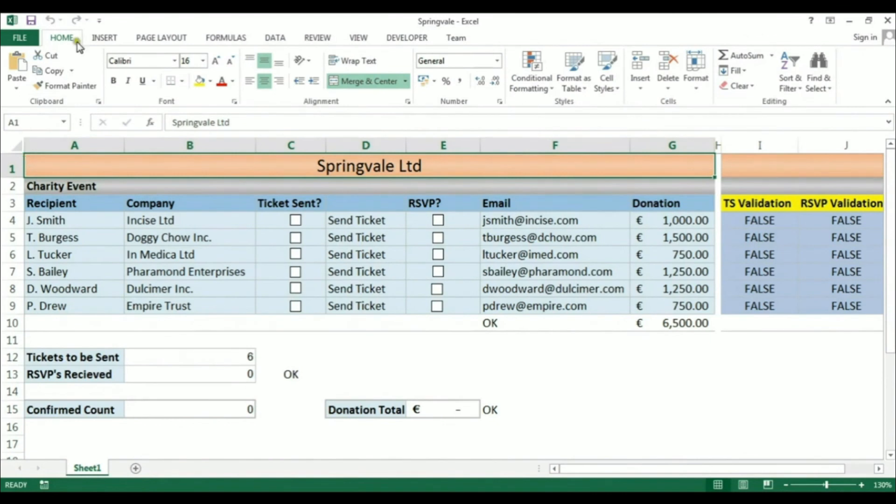
Trace the precedents and dependents of D4, and the precedents of the Tickets to be Sent cell B12.
click(229, 38)
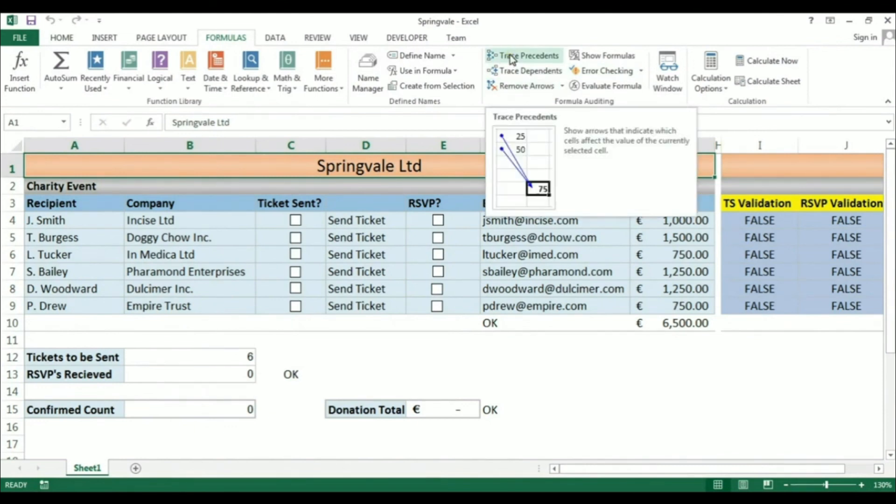
click(364, 218)
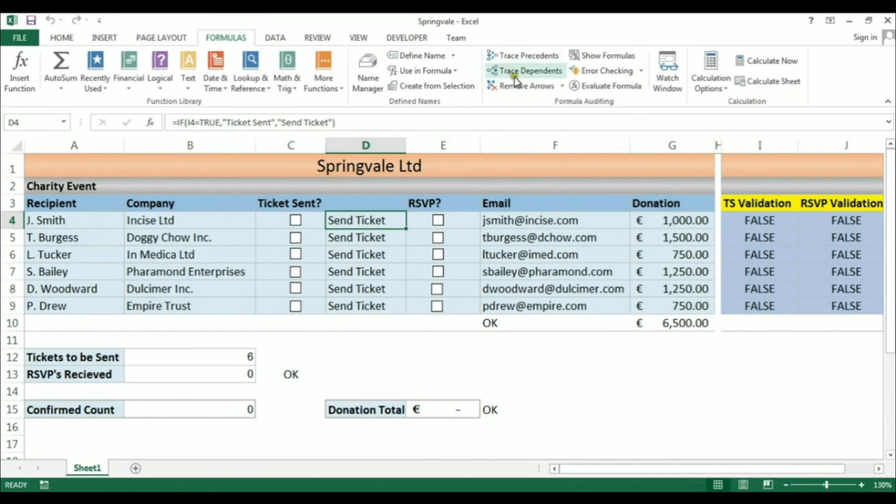
click(524, 60)
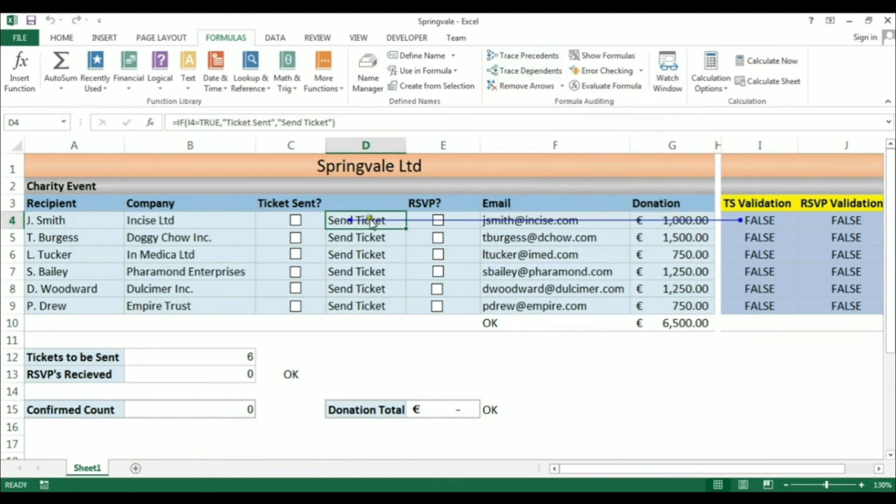
click(525, 71)
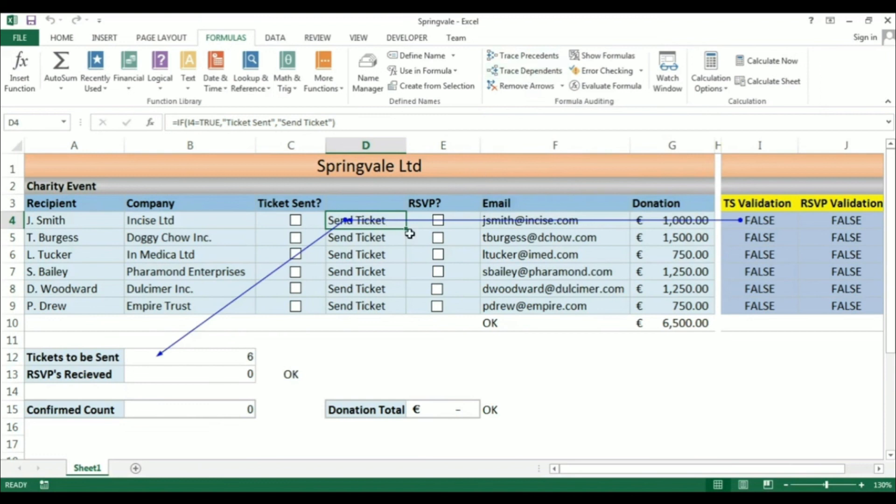
click(191, 359)
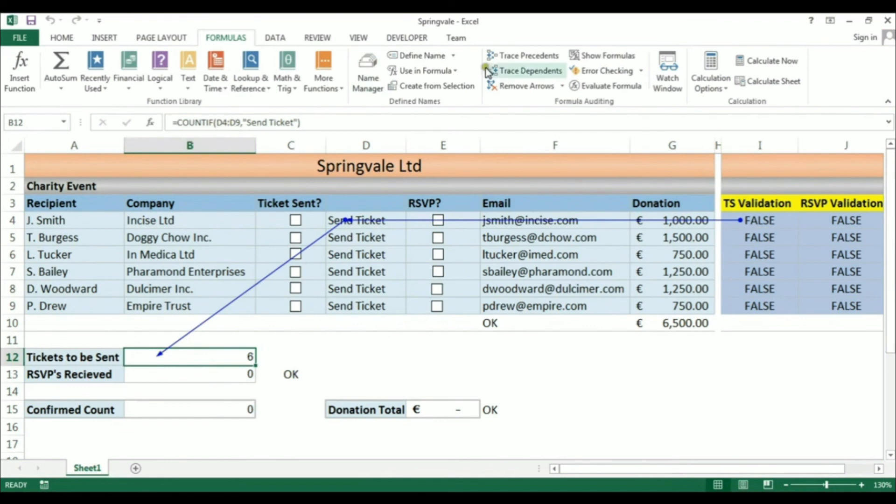
click(525, 58)
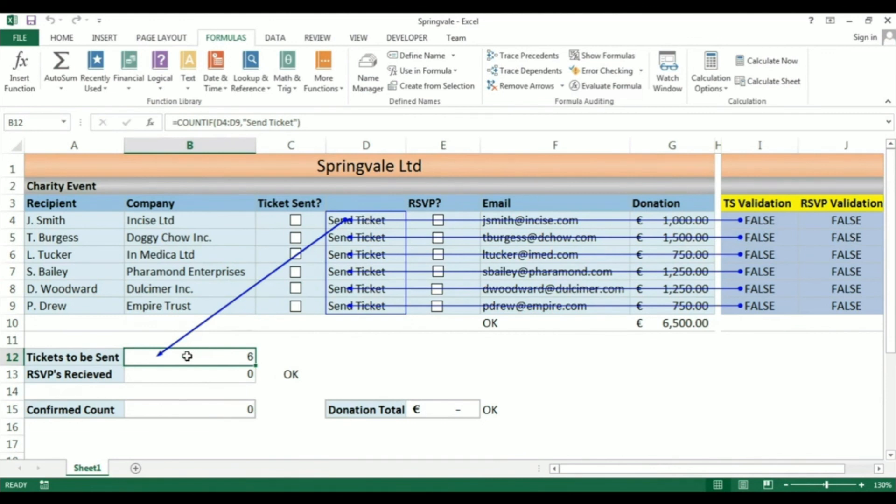
Trace the precedents and the dependents of the RSVP error-check cell C13.
click(290, 374)
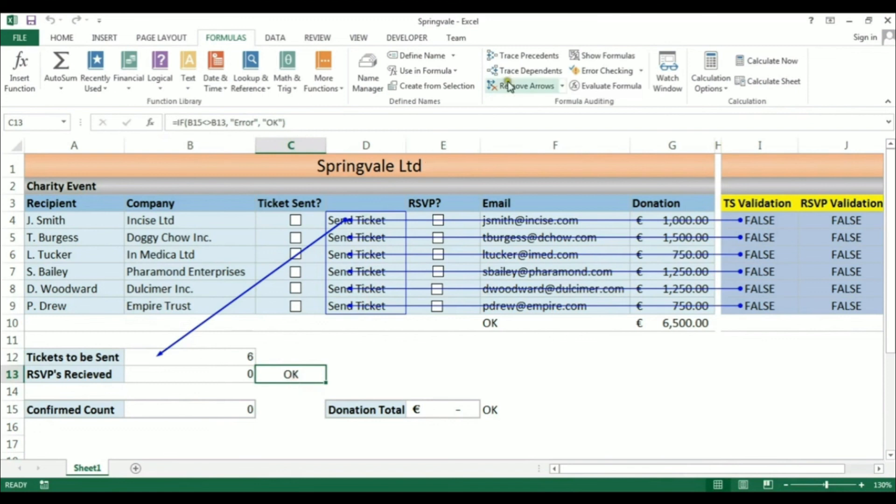
click(530, 59)
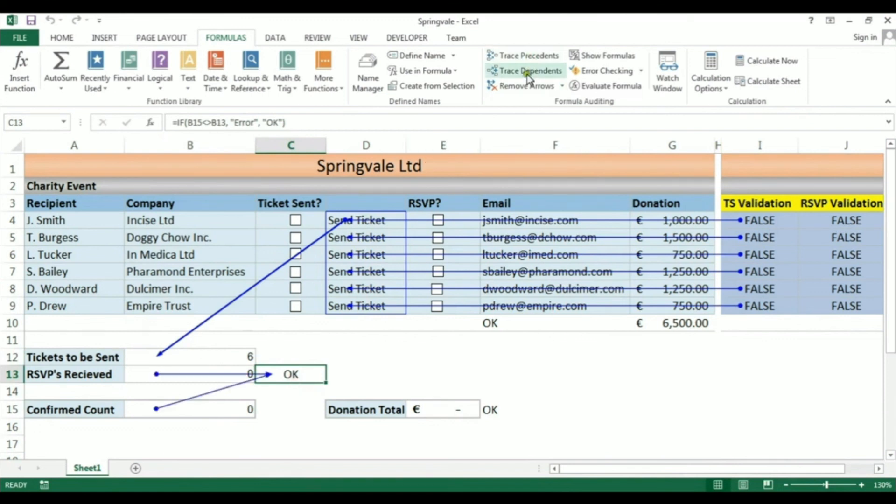
click(529, 74)
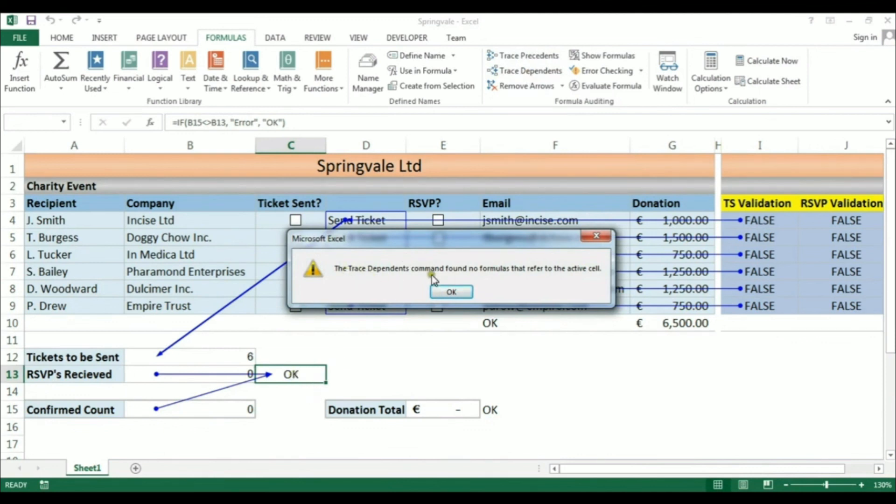
click(451, 291)
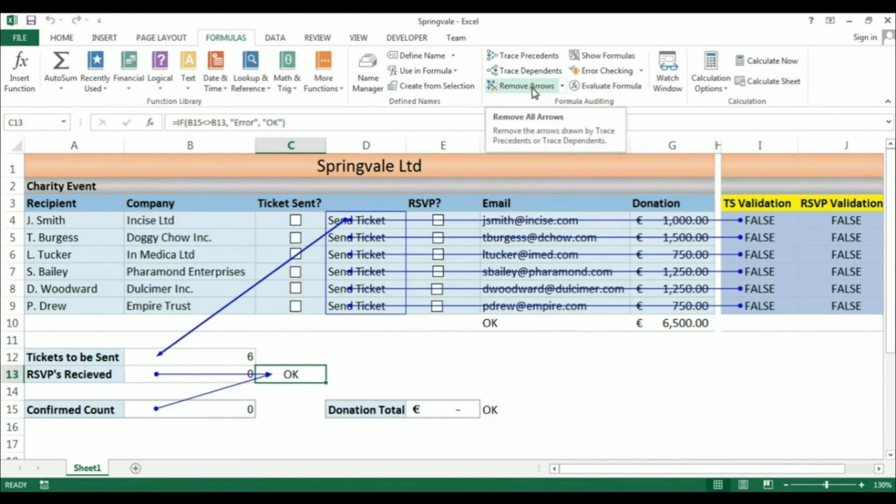
Remove the dependent and precedent arrows for C13, and clear all remaining trace arrows from the sheet.
click(562, 87)
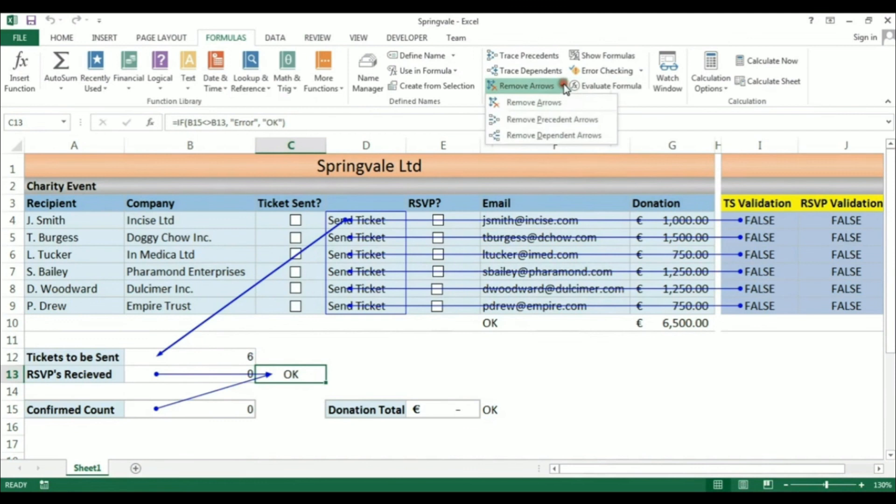
click(518, 136)
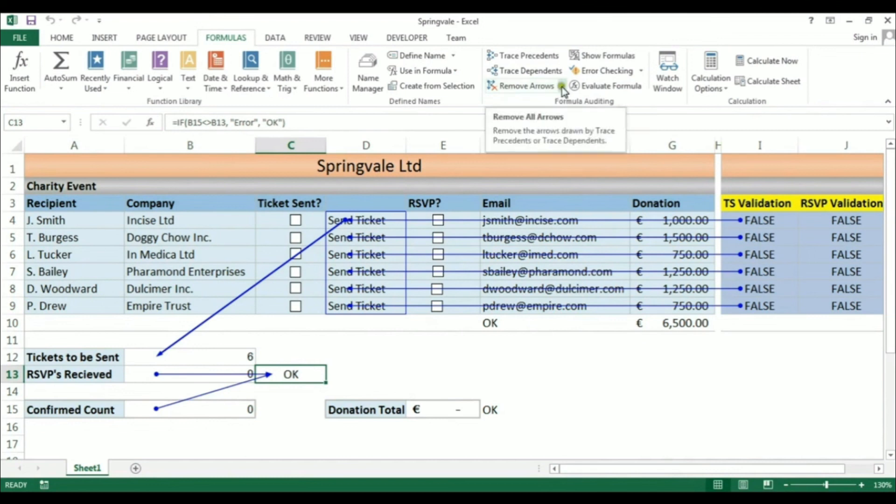
click(561, 87)
click(529, 119)
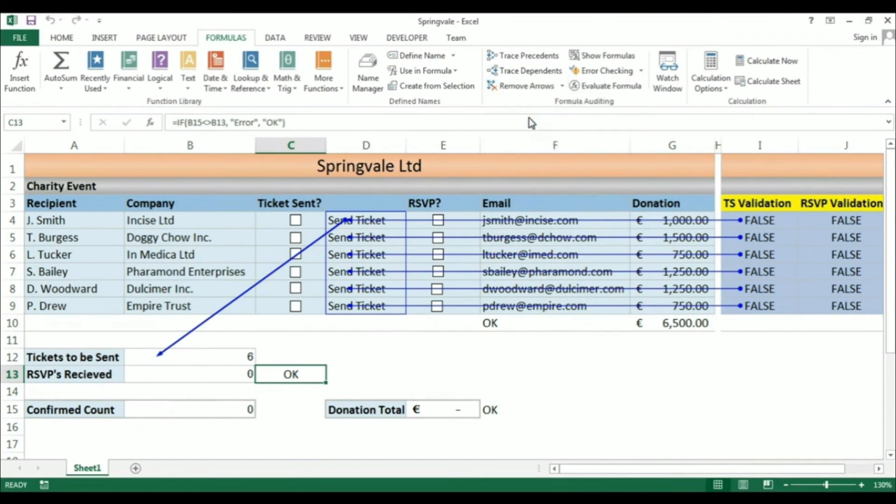
click(521, 87)
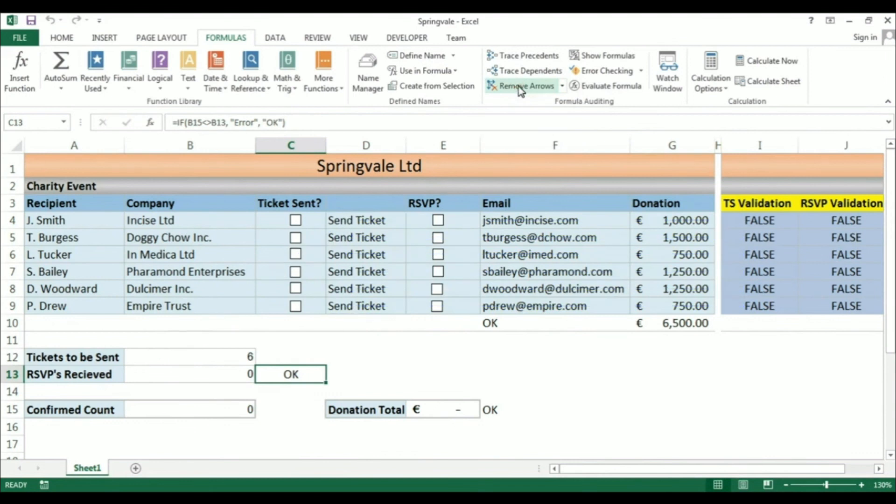
Turn on Show Formulas and examine the ranges referenced by the COUNTIF formulas in B12 and B15.
click(598, 54)
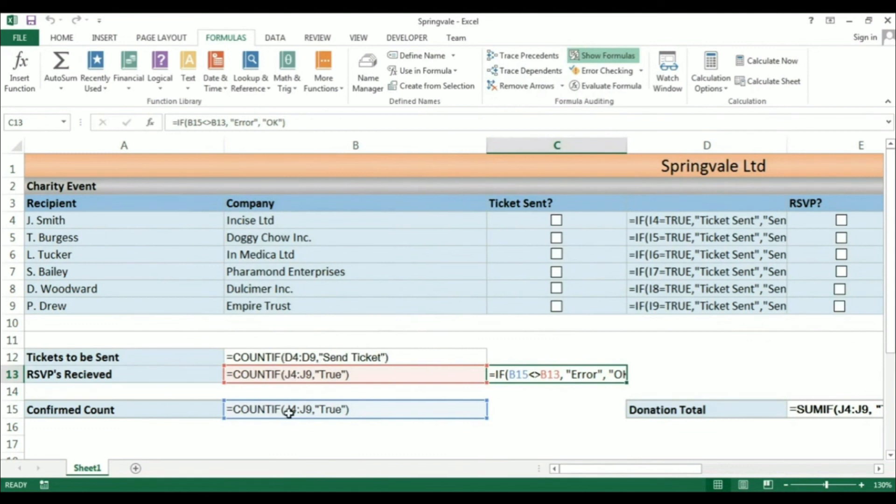
click(299, 357)
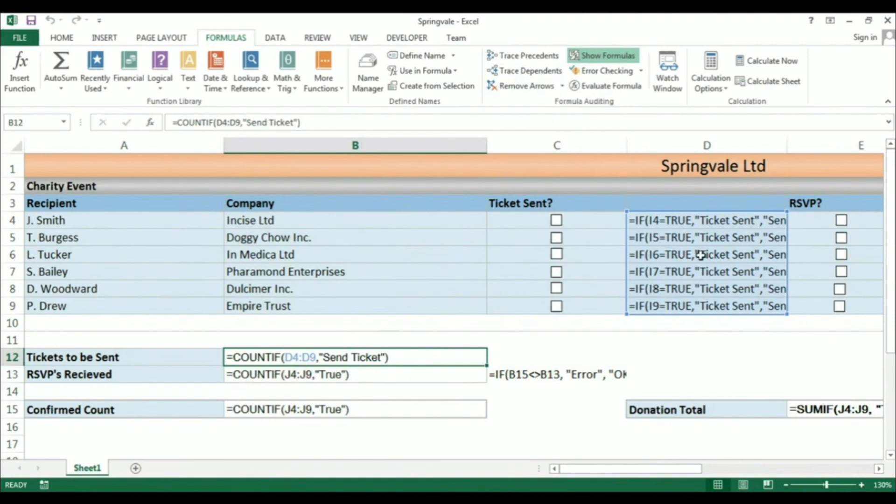
click(389, 409)
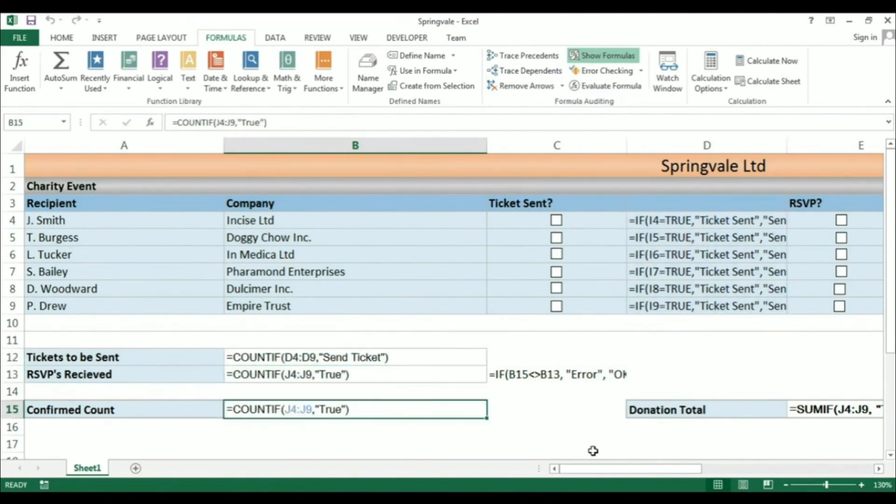
Evaluate the Tickets to be Sent COUNTIF formula in B12 with Evaluate Formula, and close the evaluation.
drag(606, 469, 570, 458)
click(303, 358)
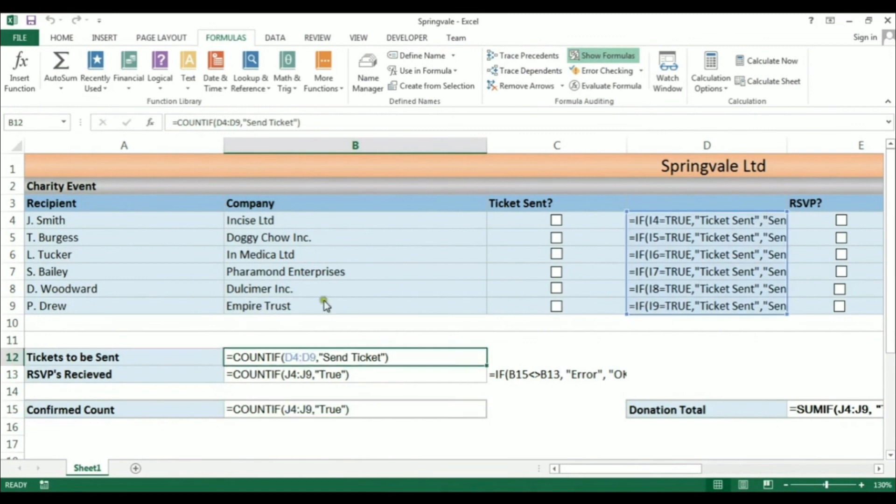
click(612, 88)
drag(326, 189, 324, 119)
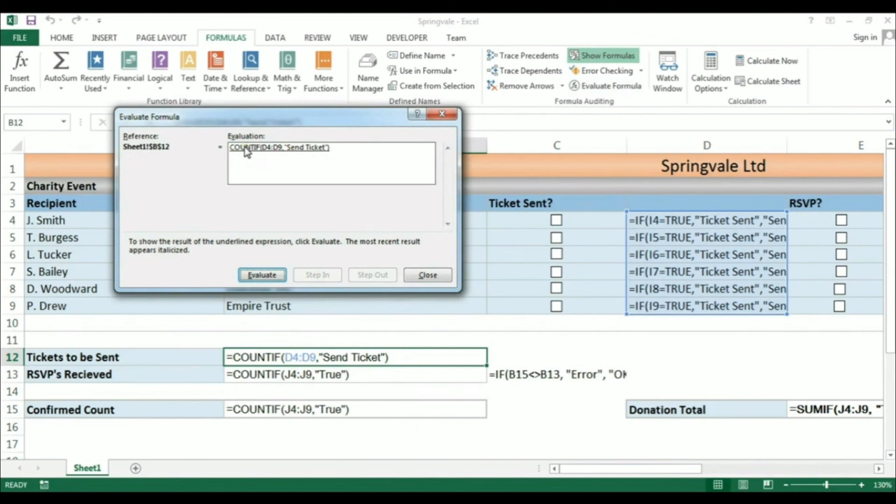
click(261, 275)
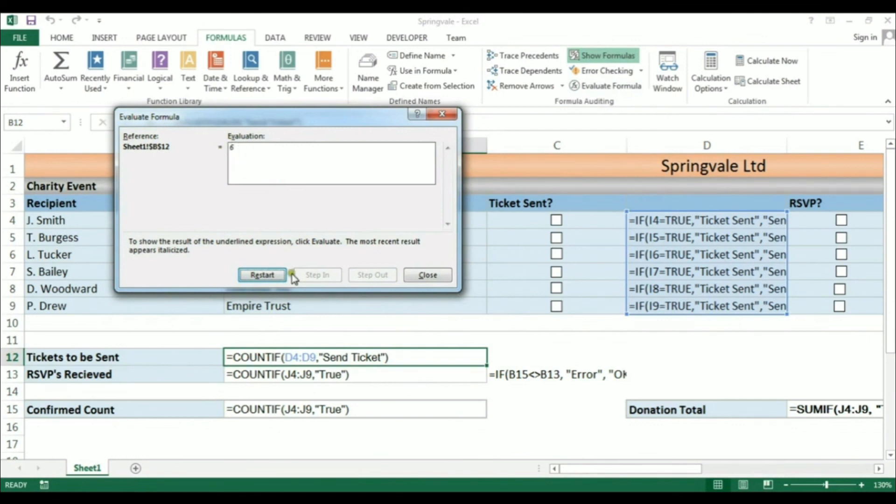
click(427, 275)
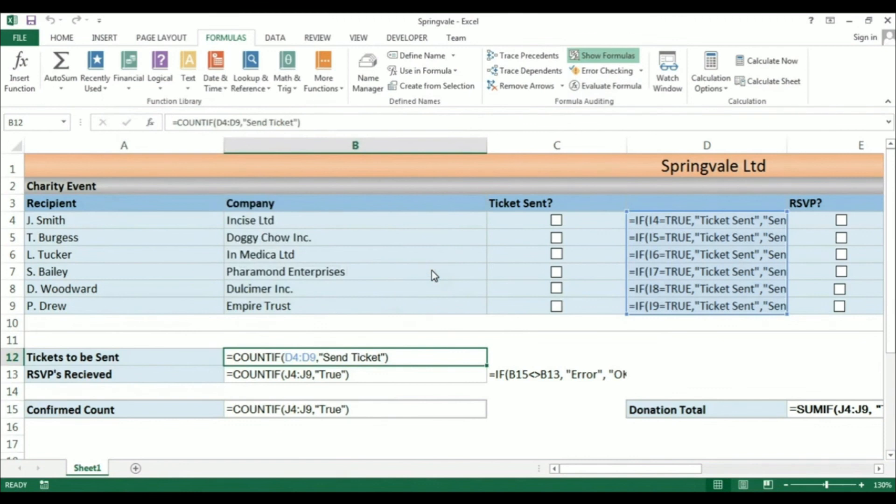
Select the Springvale Ltd title cell and turn off Show Formulas.
click(31, 161)
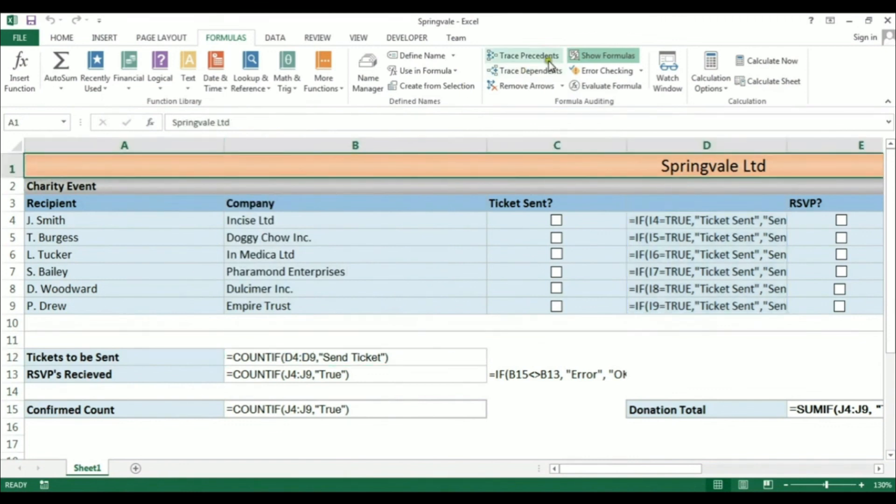
click(584, 59)
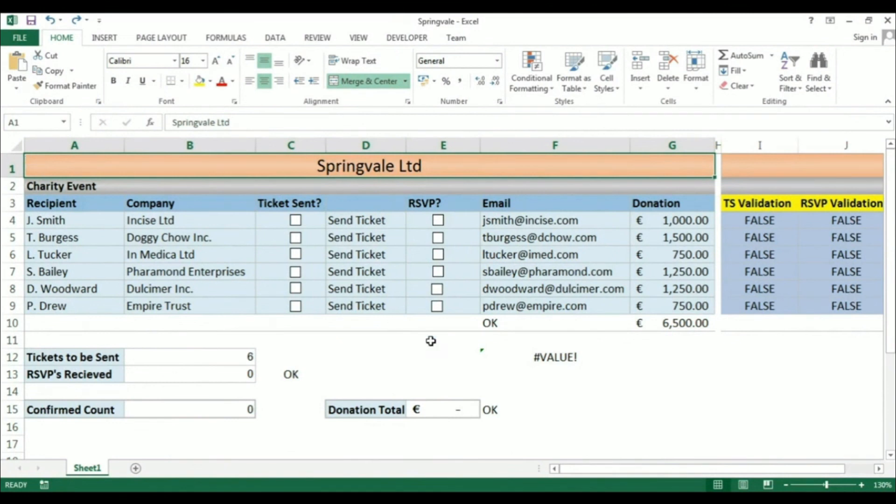
Examine the error explanation and the available error options for the #VALUE! cell F12.
click(516, 361)
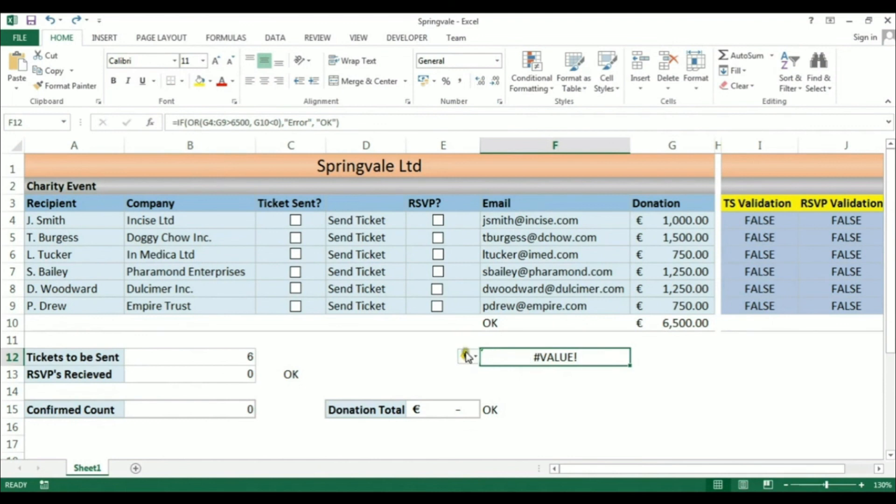
mouse_move(465, 359)
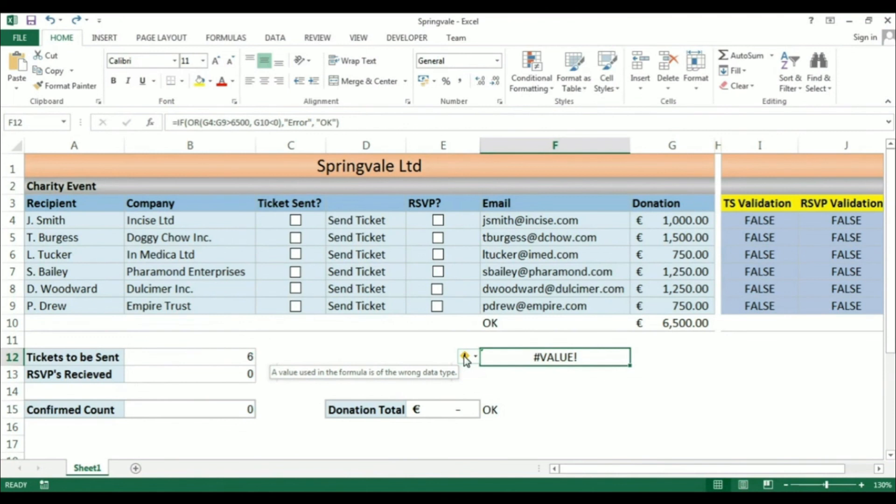
click(465, 357)
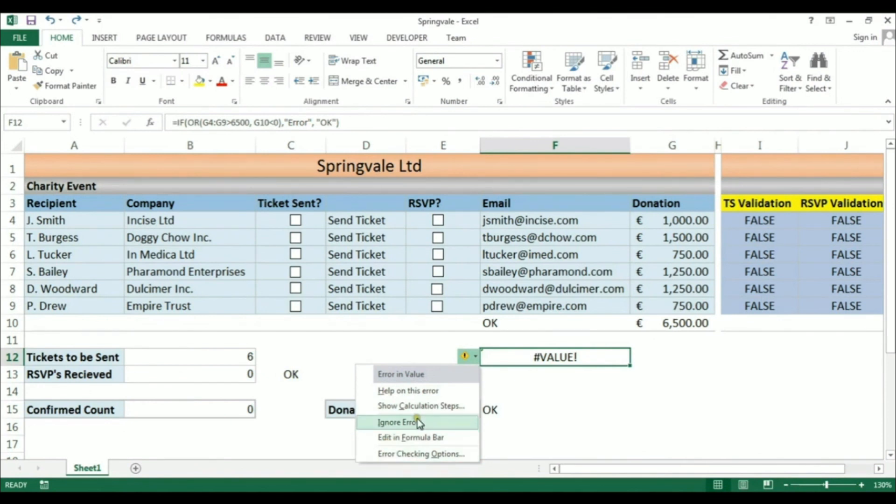
Trace the error in F12 to its source cells, and remove the trace arrows.
click(226, 37)
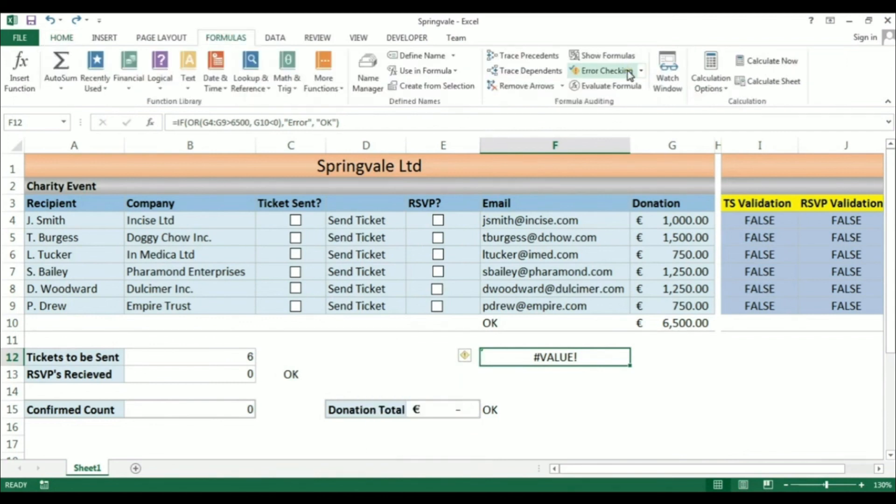
click(642, 70)
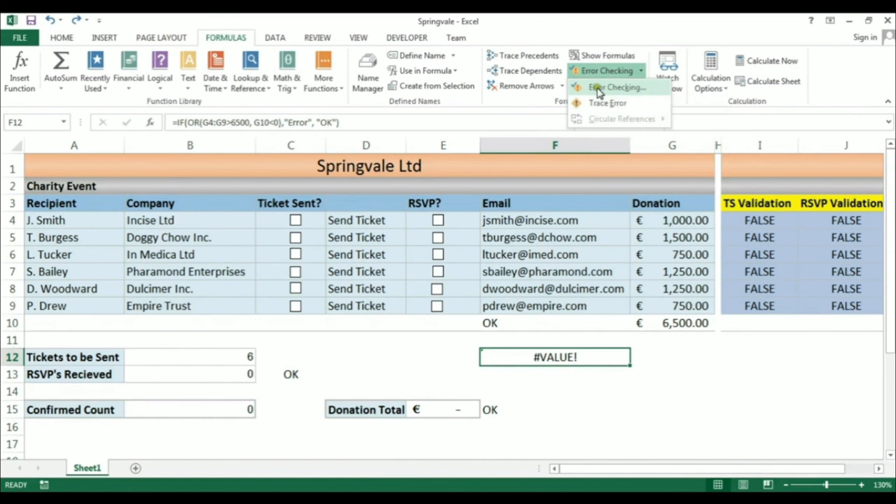
click(592, 107)
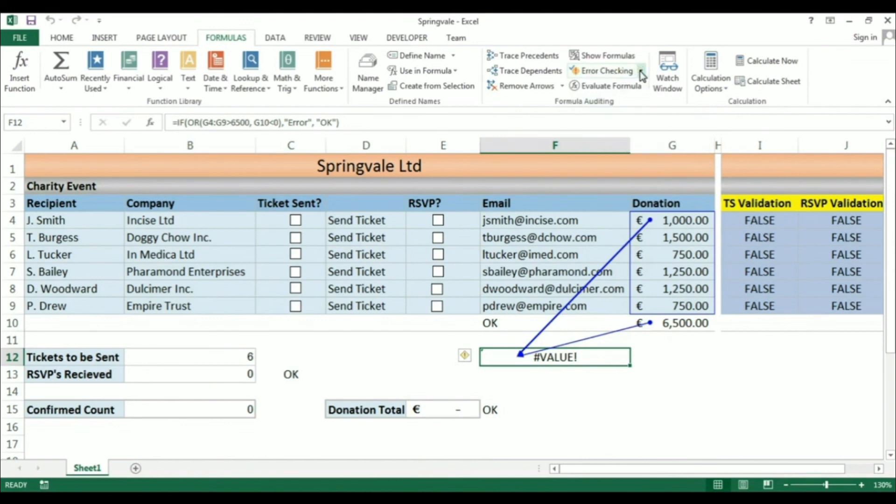
click(515, 93)
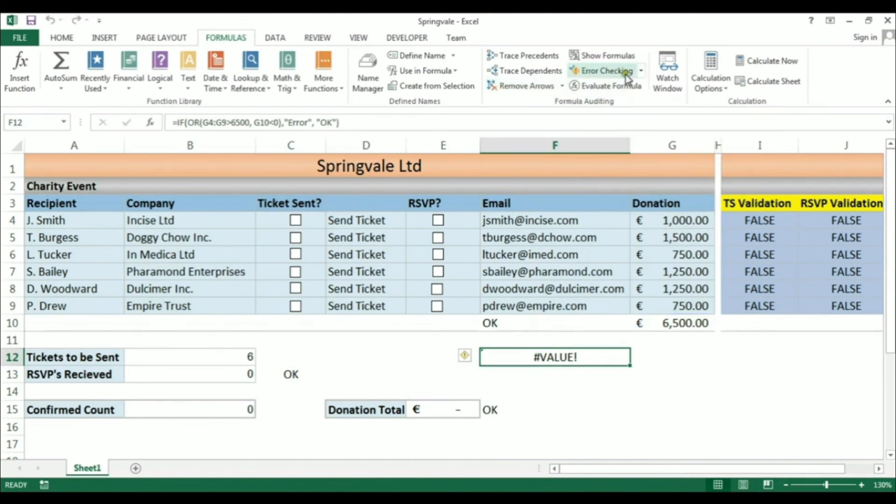
Run Error Checking on the sheet to inspect the formula error in F12.
click(640, 71)
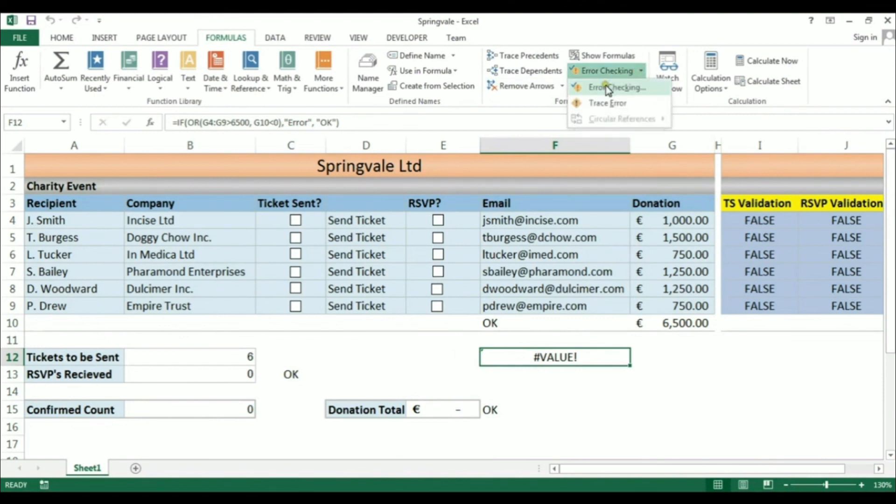
click(618, 85)
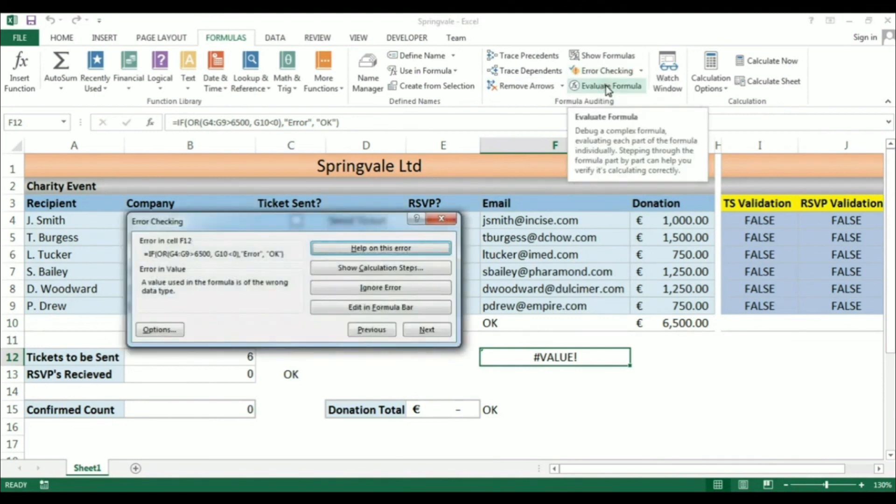